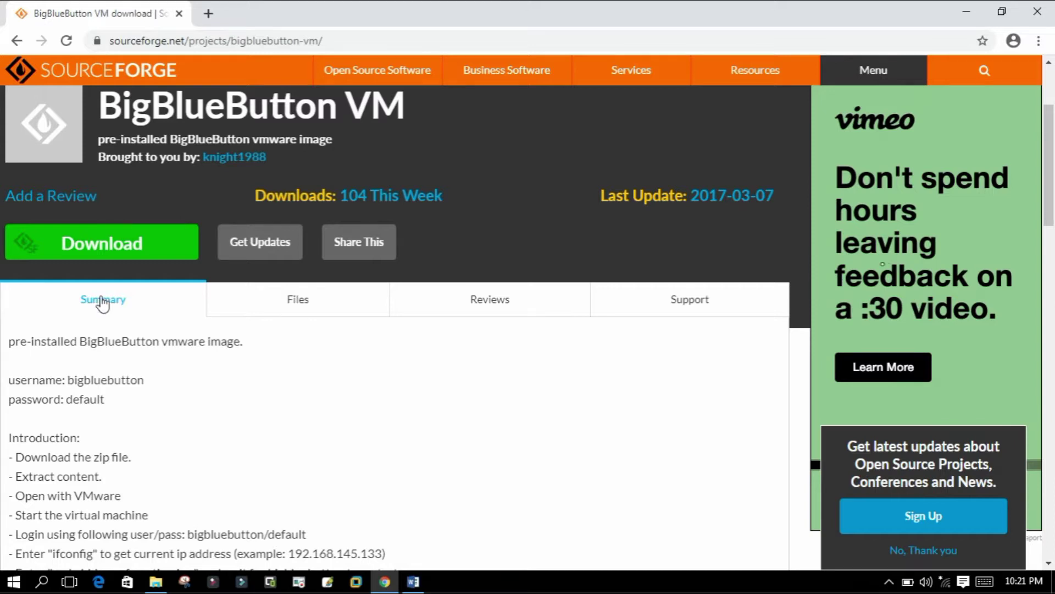
- Examine the installation instructions on the BigBlueButton VM page, switch to Word and read the login and network commands in the setup notes
scroll(128, 275, down, 1)
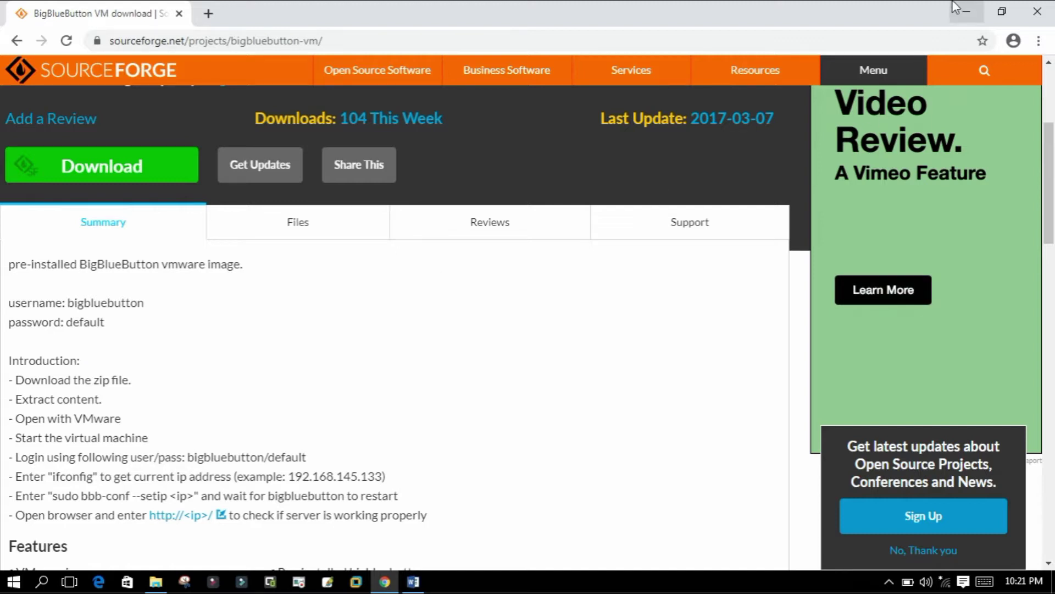
click(966, 11)
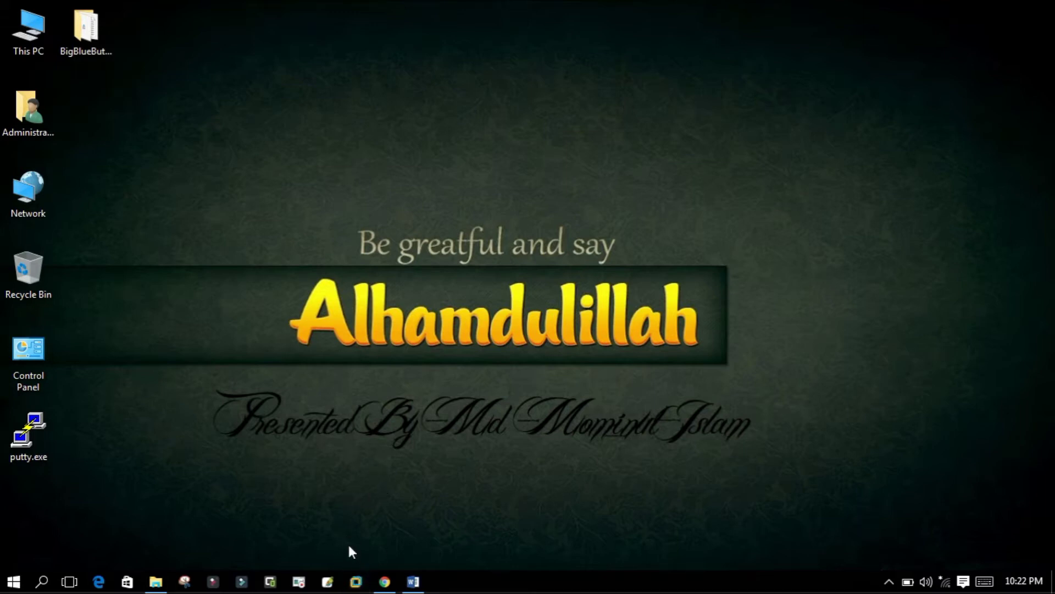
click(413, 581)
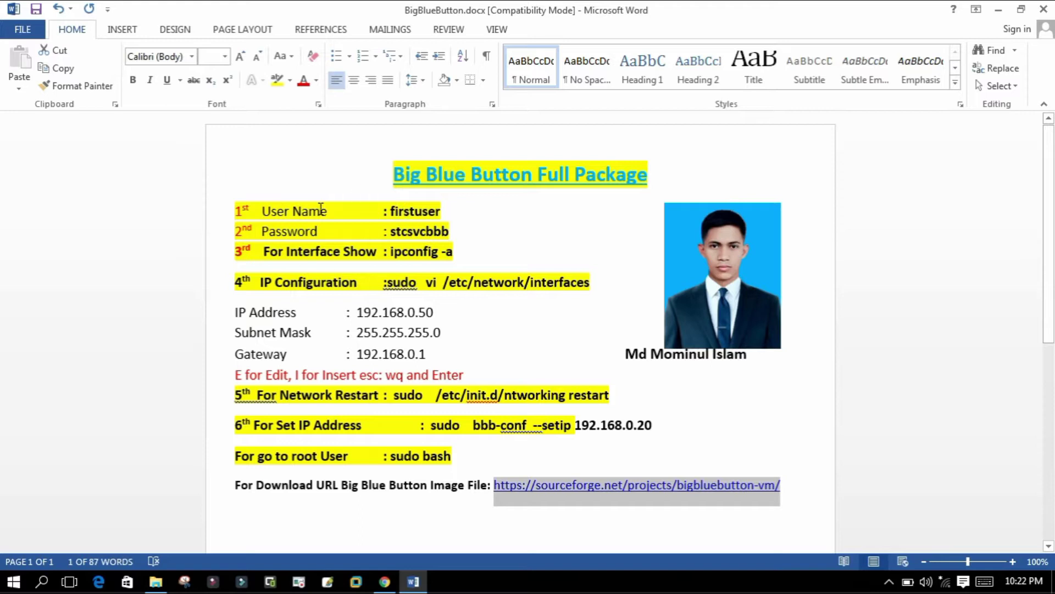
drag(449, 225, 387, 232)
click(366, 252)
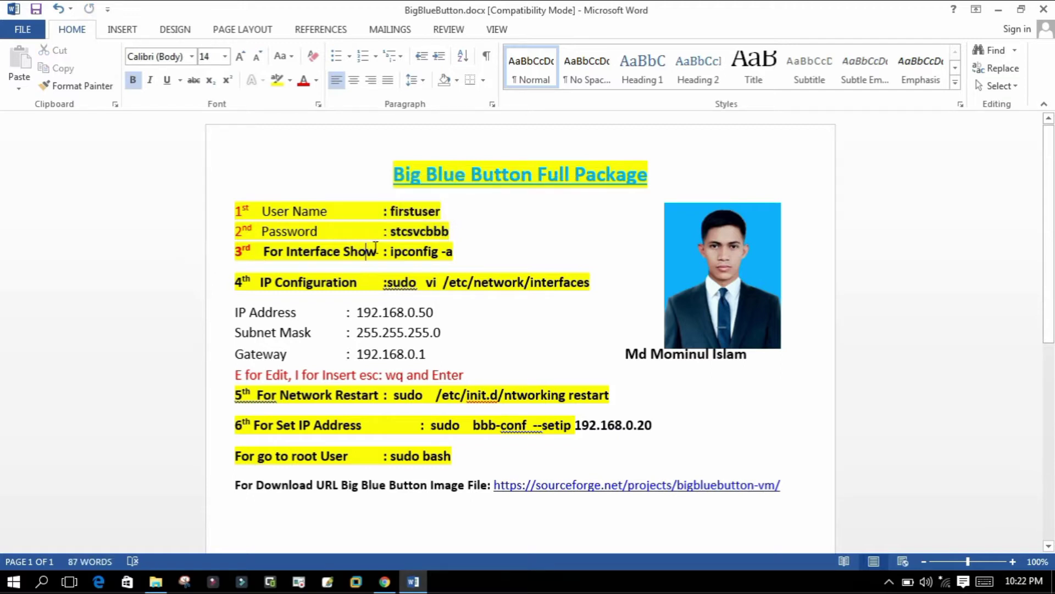
double_click(408, 252)
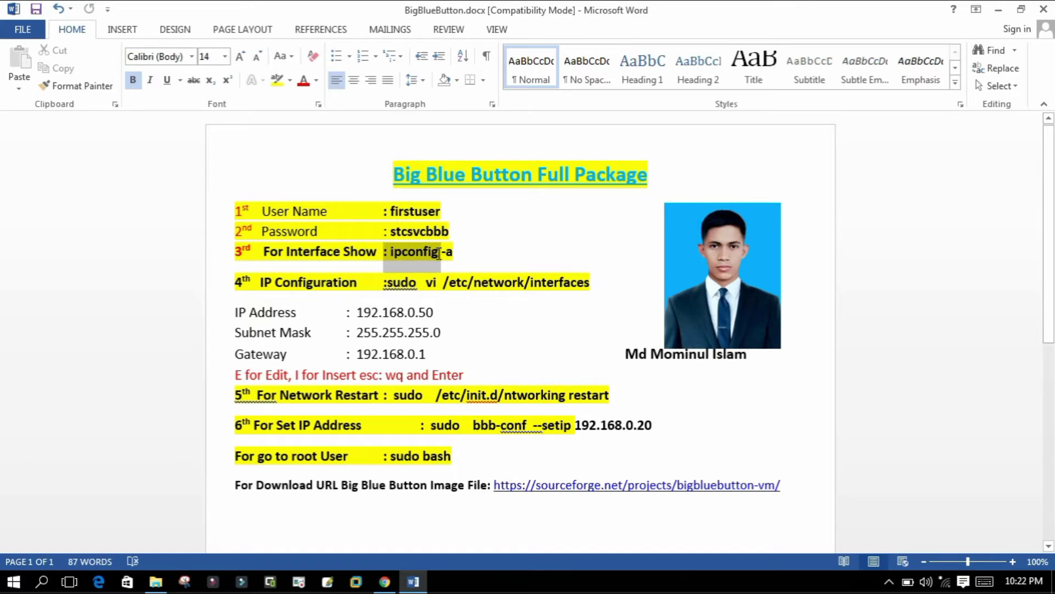
click(342, 282)
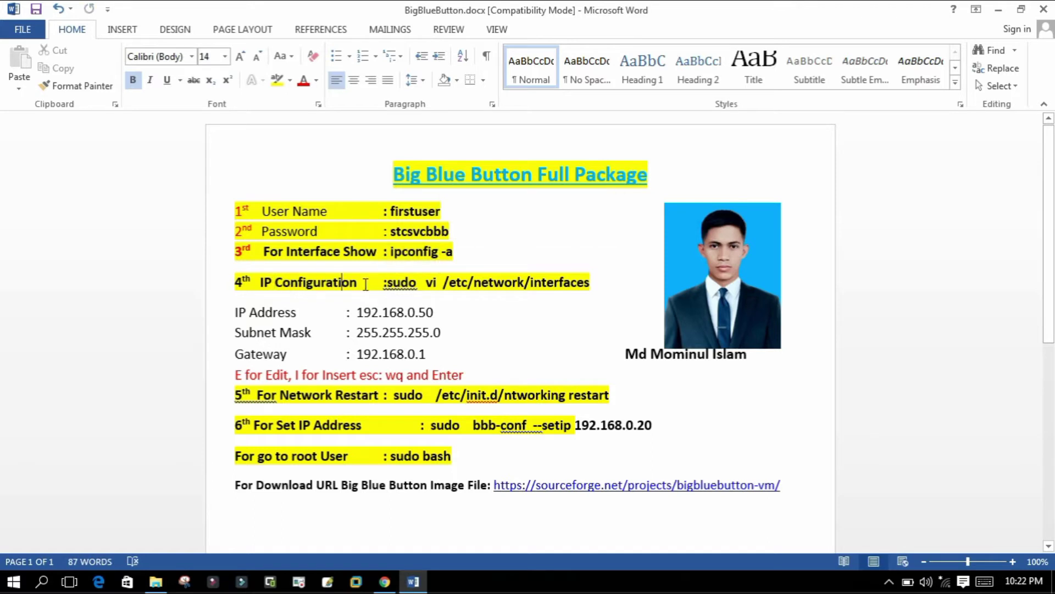
scroll(436, 284, down, 3)
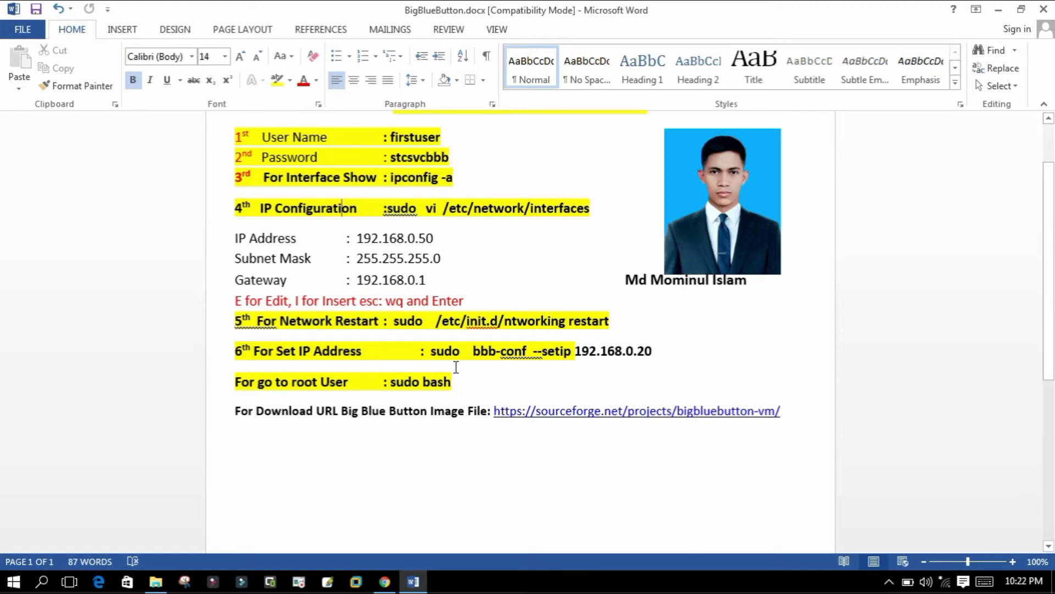
- Change the address in the notes' bbb-conf --setip command to 192.168.0.50, matching the IP Address line
drag(653, 350, 542, 351)
click(468, 350)
drag(653, 351, 640, 352)
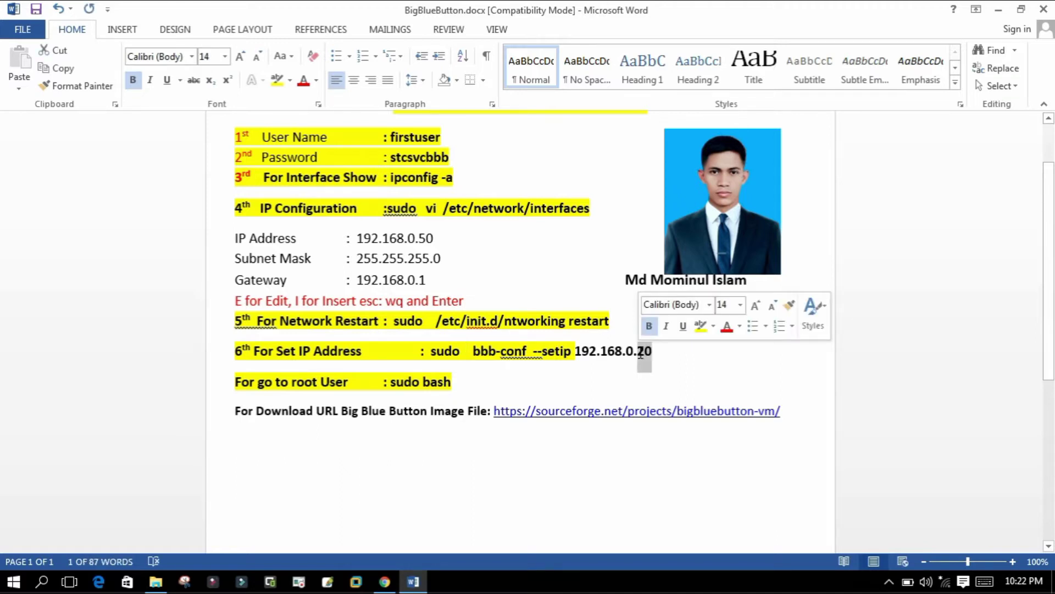
text(50)
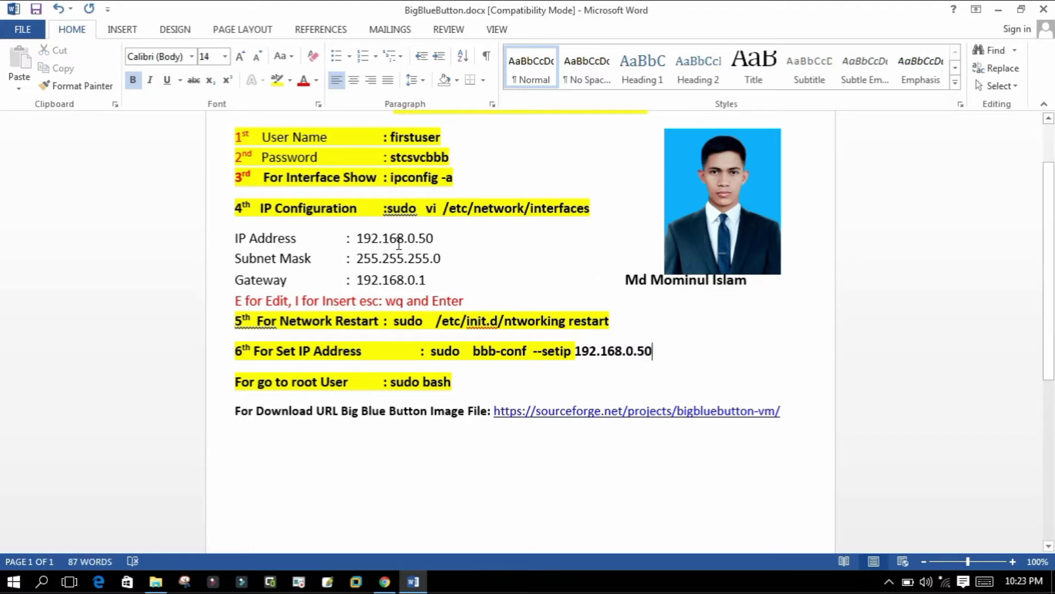
drag(358, 238, 435, 239)
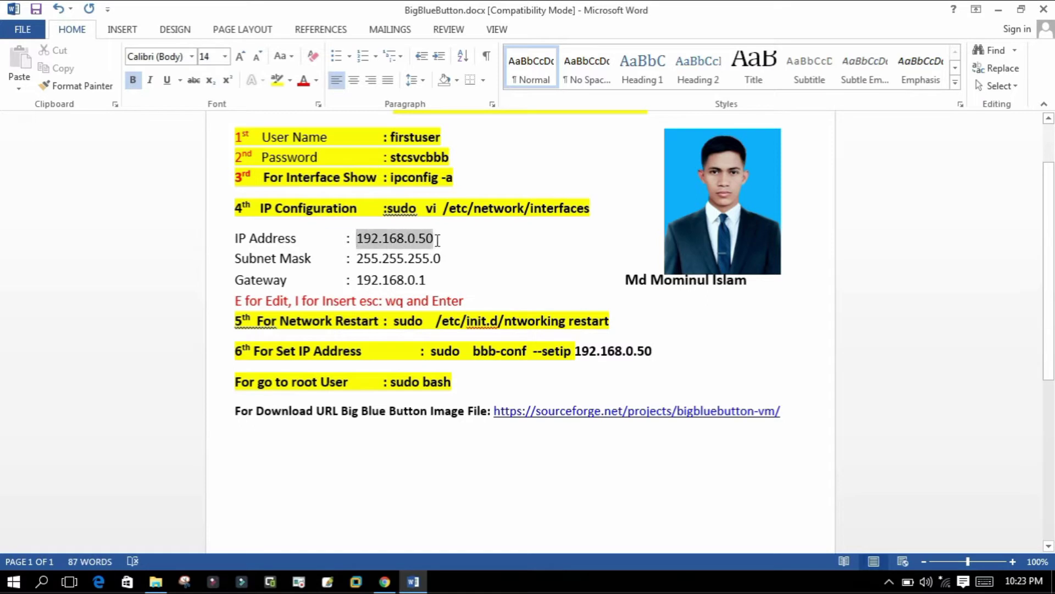
click(461, 247)
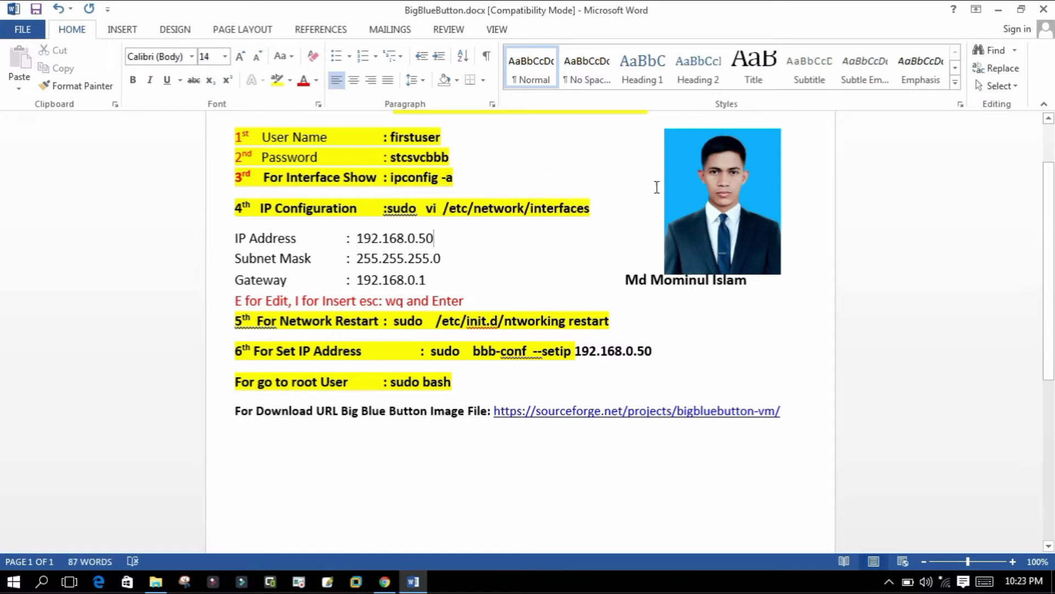
click(998, 10)
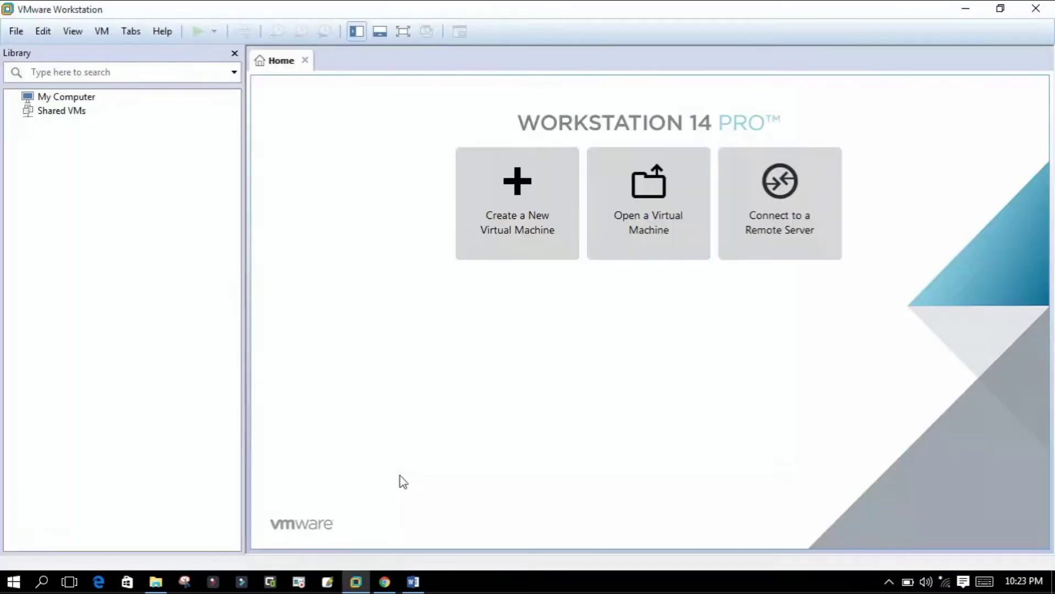
- Look at disk0.vmdk in the desktop's BigBlueButton folder and at the download option on the BigBlueButton VM page in Chrome
click(961, 9)
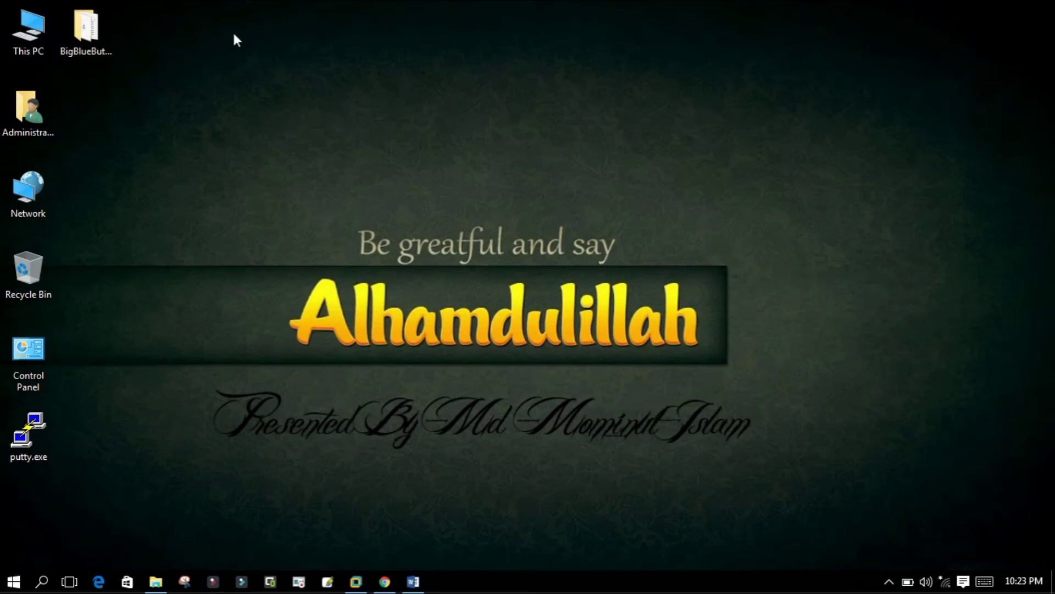
double_click(91, 30)
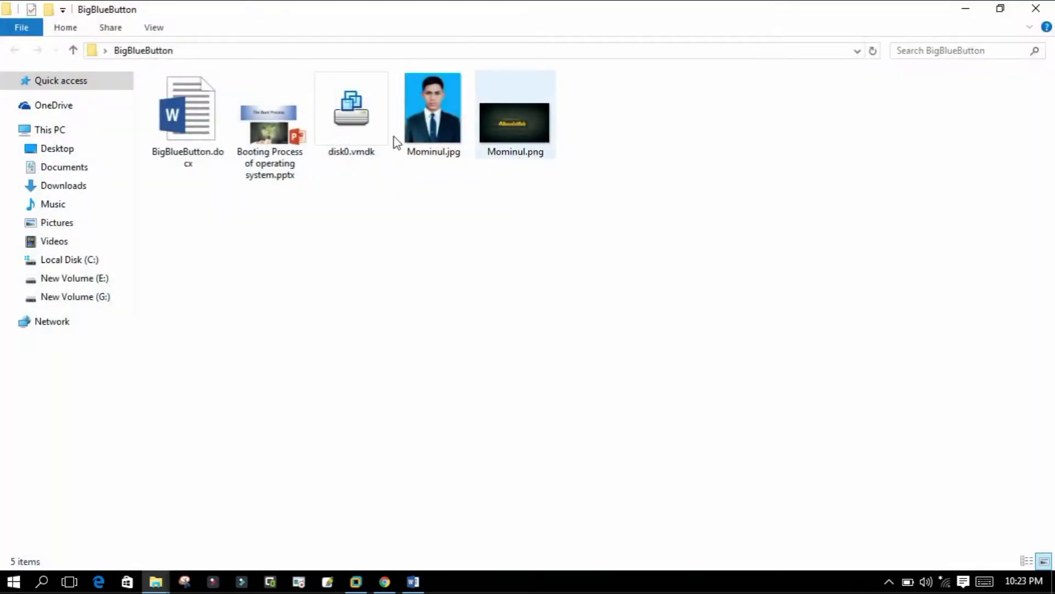
mouse_move(344, 160)
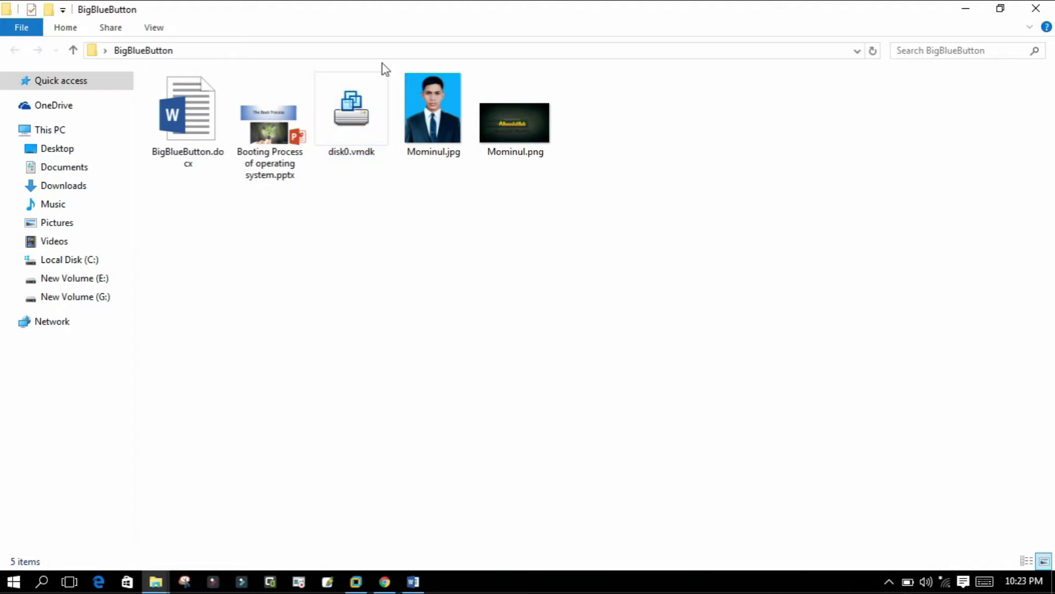
click(383, 581)
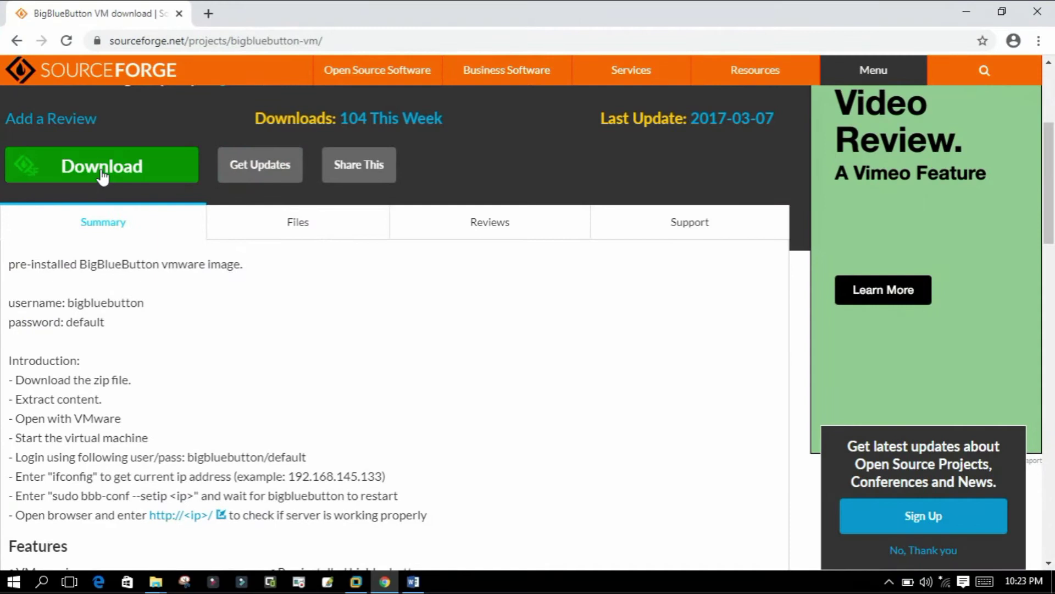
click(966, 11)
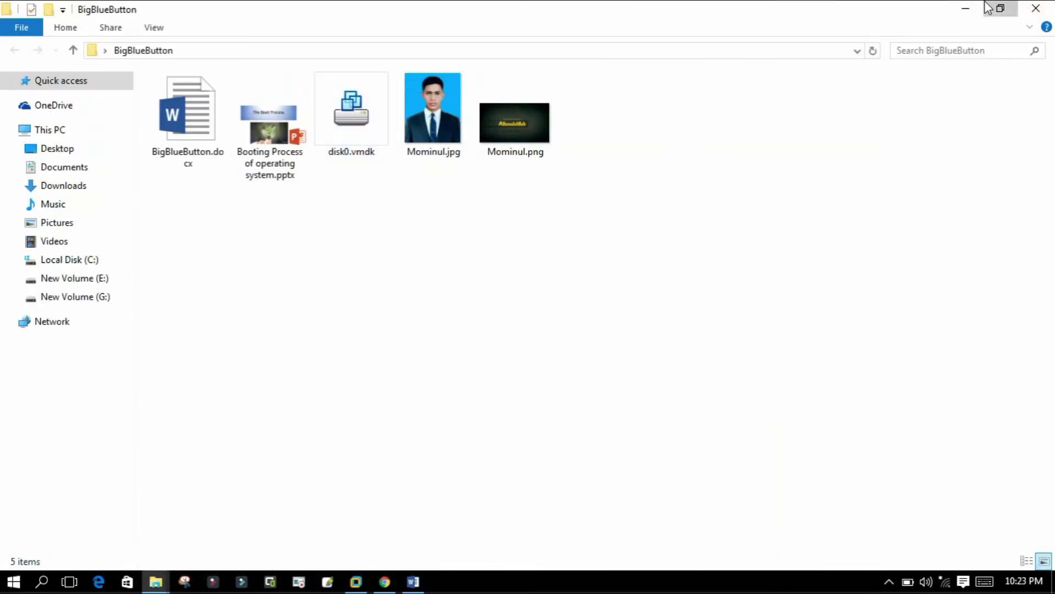
click(1000, 8)
click(925, 15)
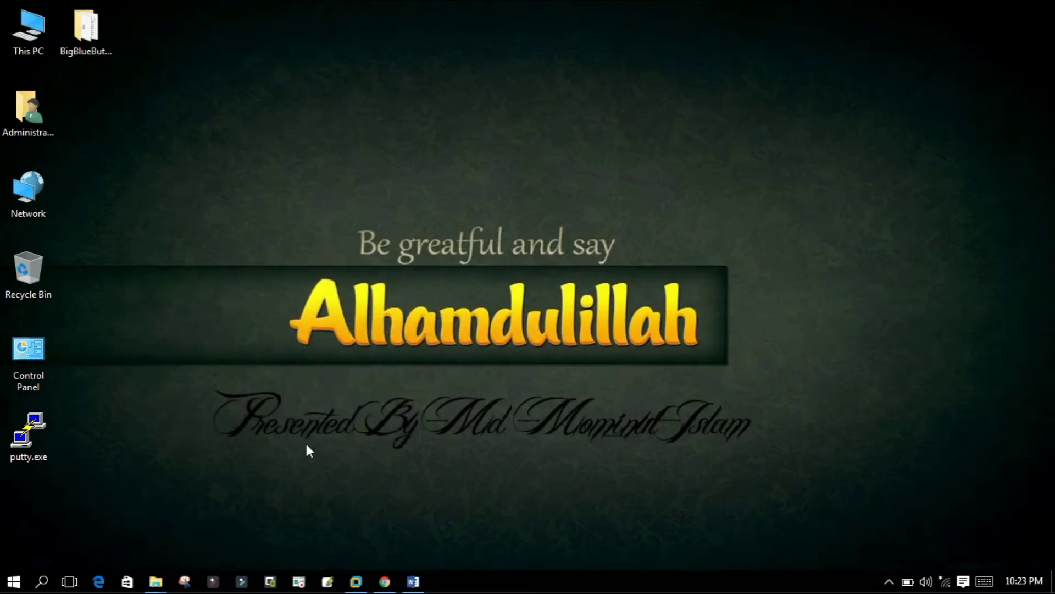
- In VMware Workstation, start a custom virtual machine with Workstation 14.x compatibility, the operating system installed later, and Linux Ubuntu as guest
click(357, 581)
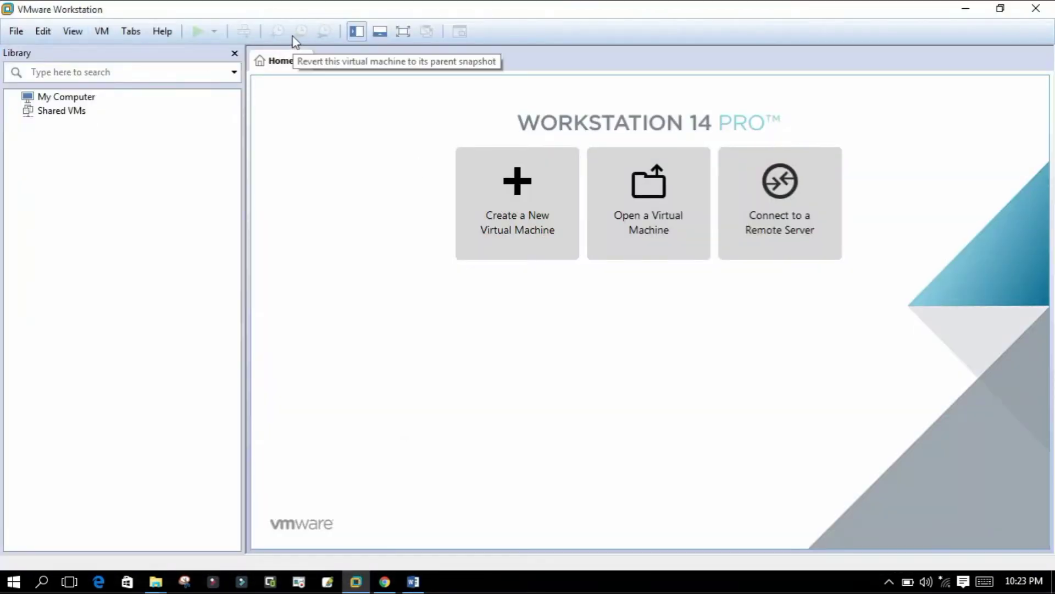
click(511, 207)
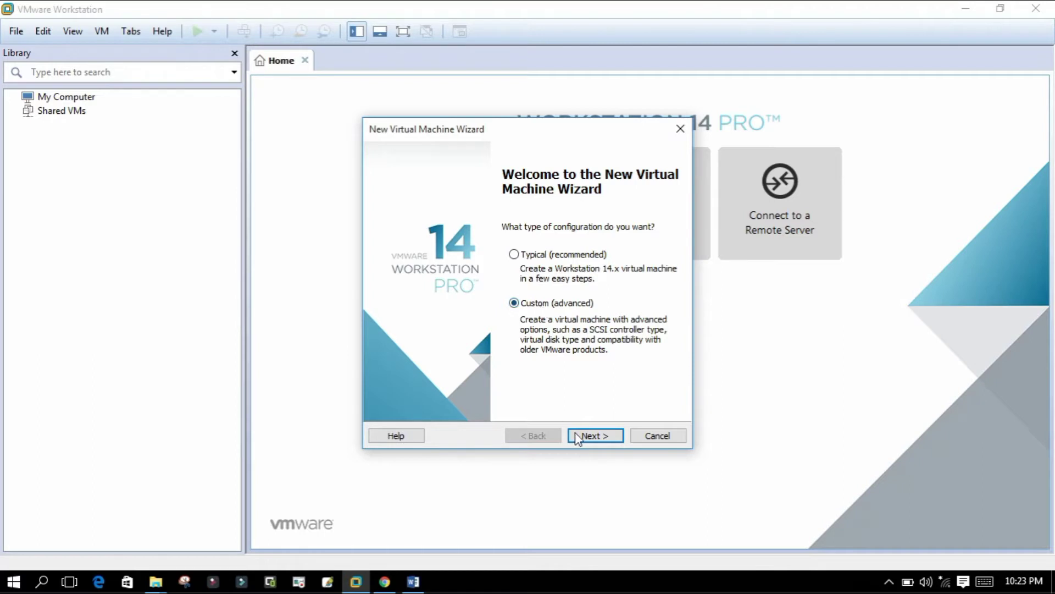
click(591, 438)
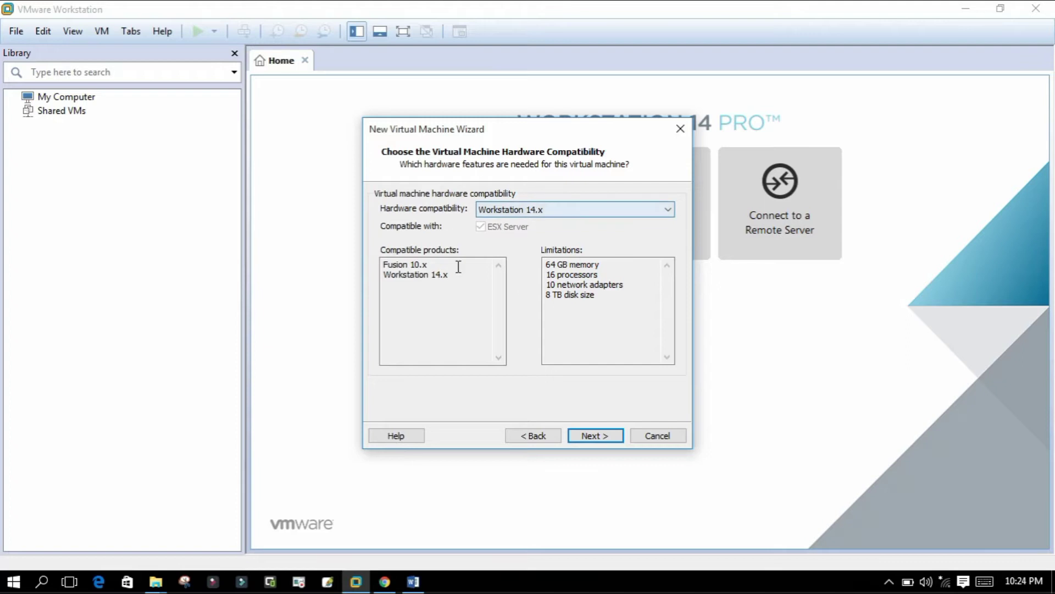
click(598, 440)
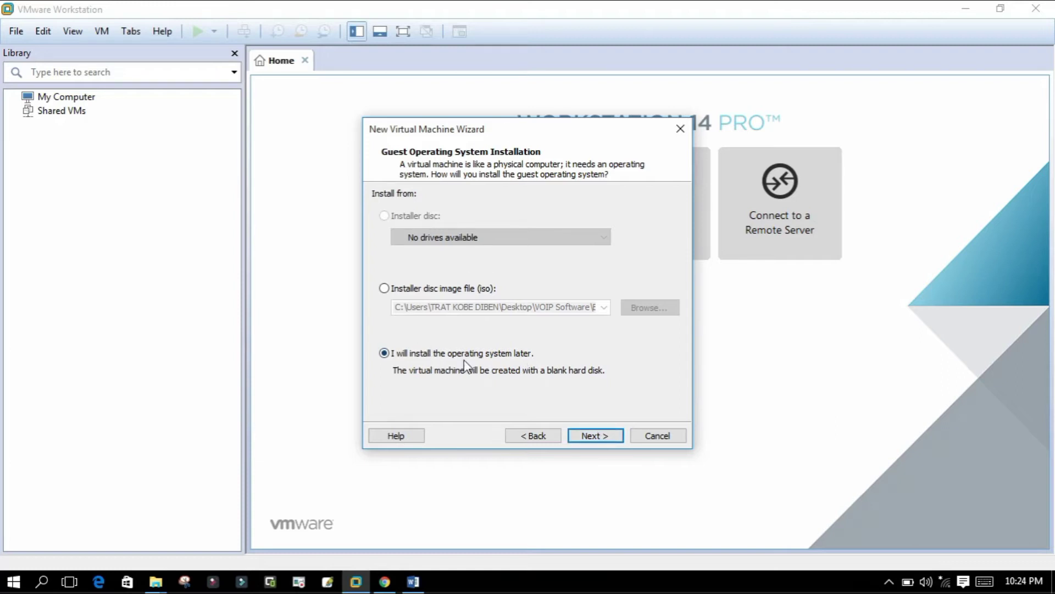
click(594, 439)
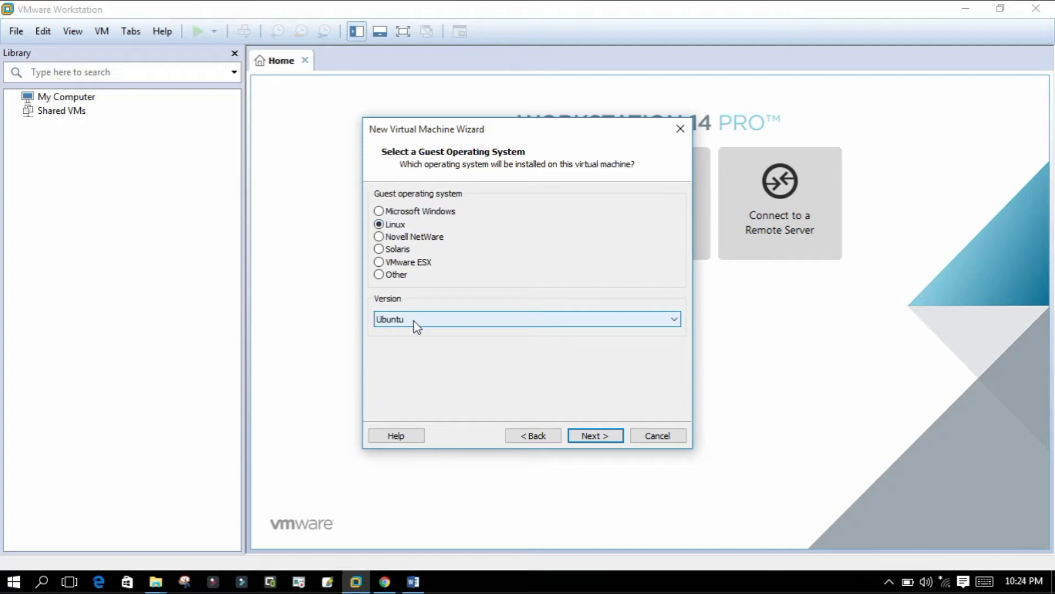
click(604, 436)
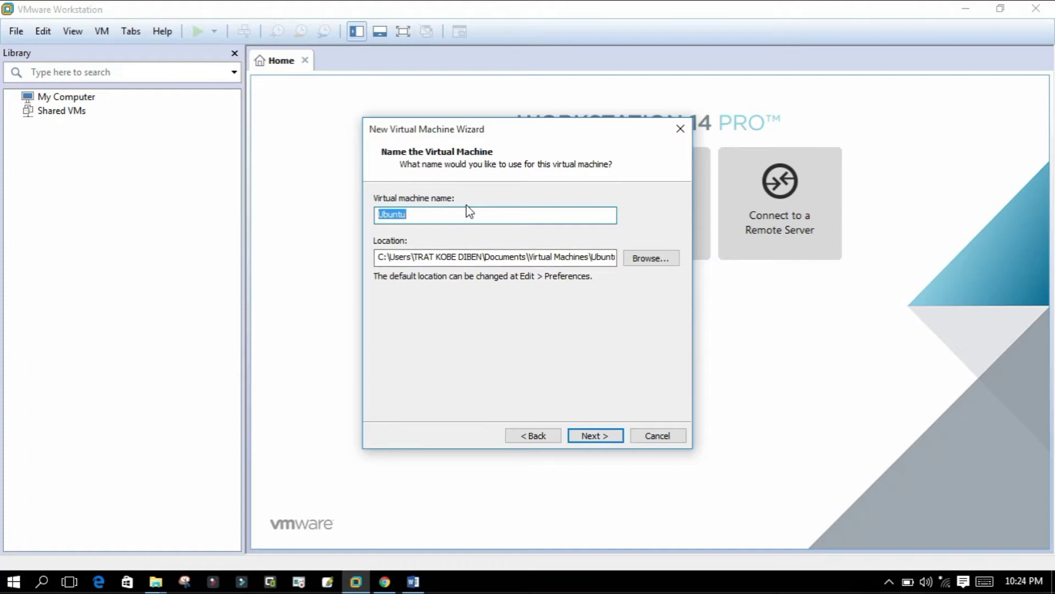
- Name the virtual machine Big Blue Button and store it in a new folder called Big Blue Button on New Volume (E:)
text(Big Blue Button)
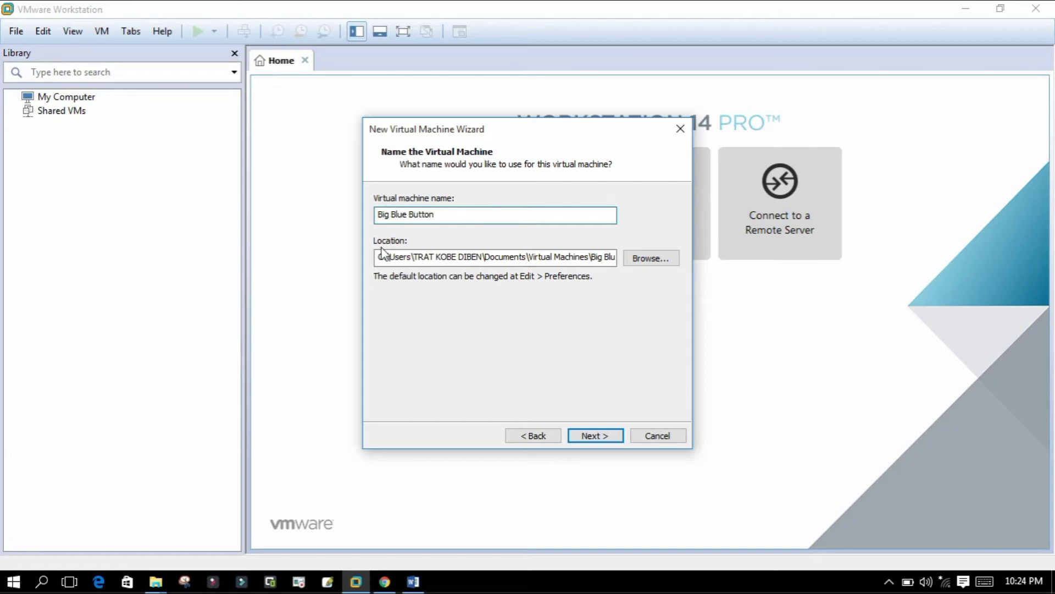
click(654, 259)
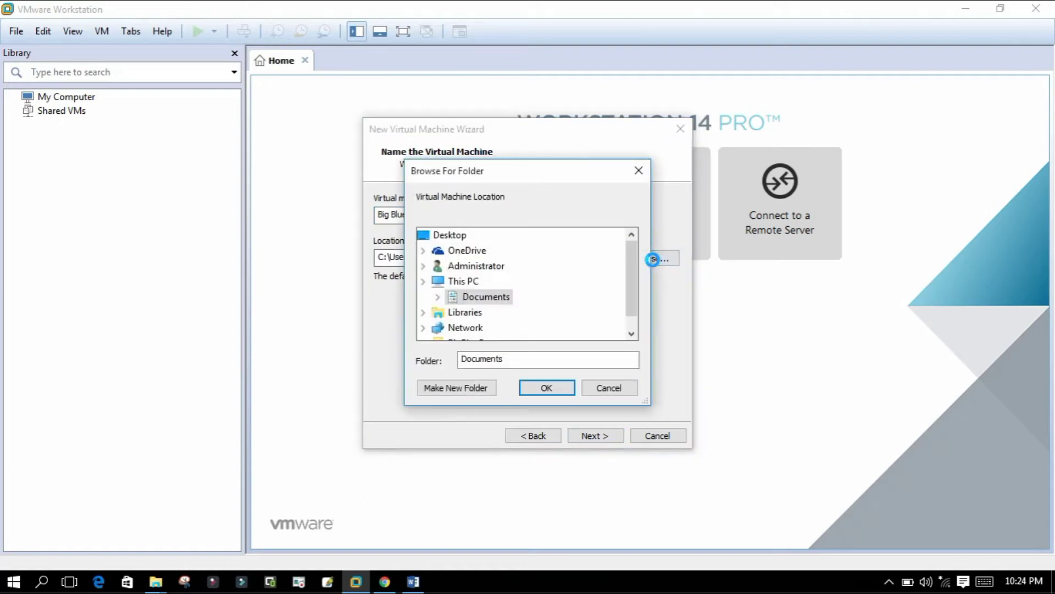
click(467, 281)
scroll(484, 291, down, 2)
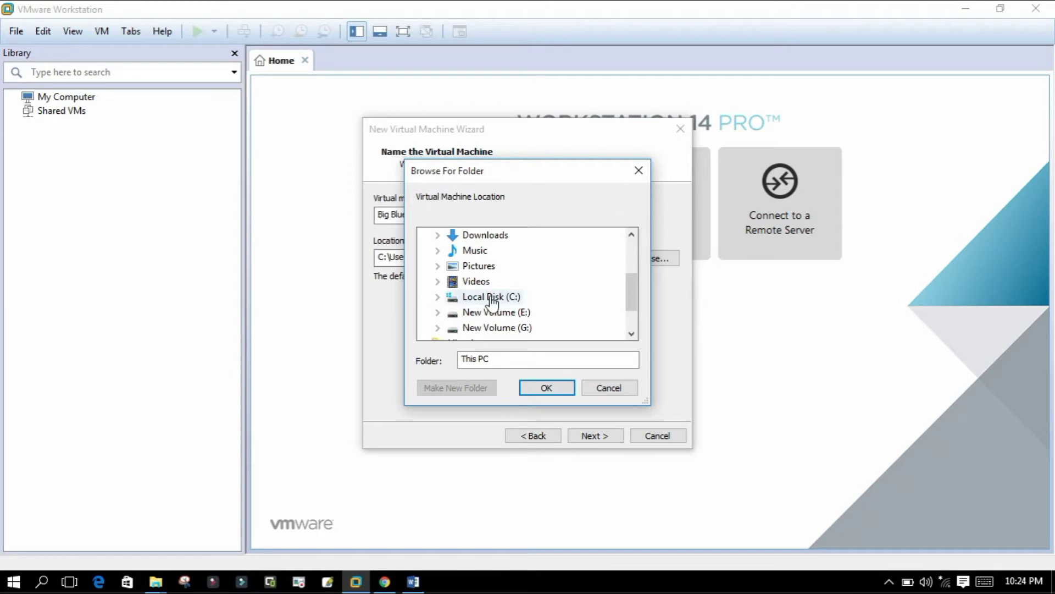
click(491, 314)
click(454, 390)
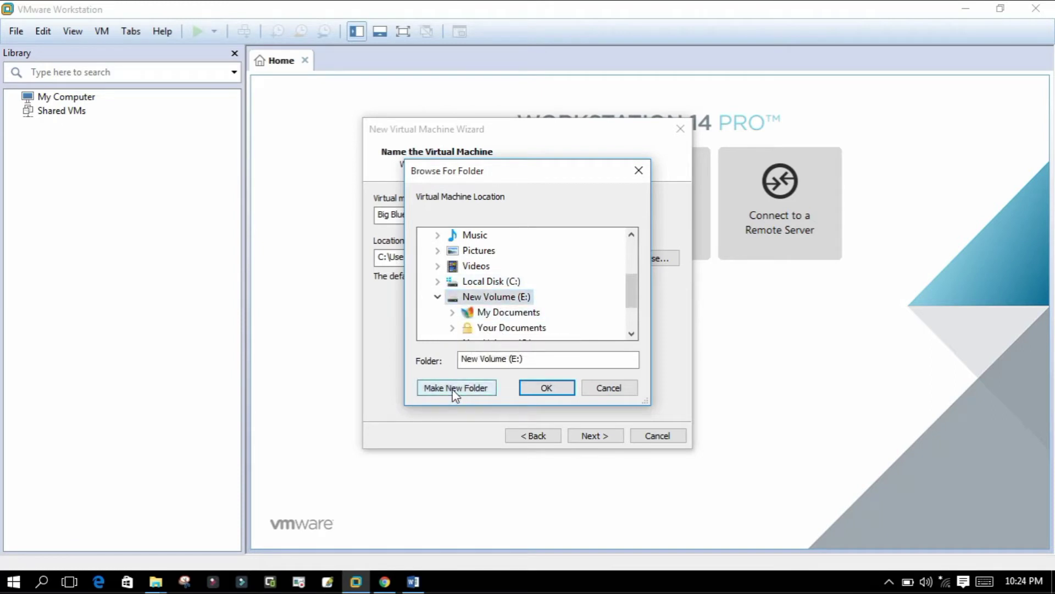
text(Bi)
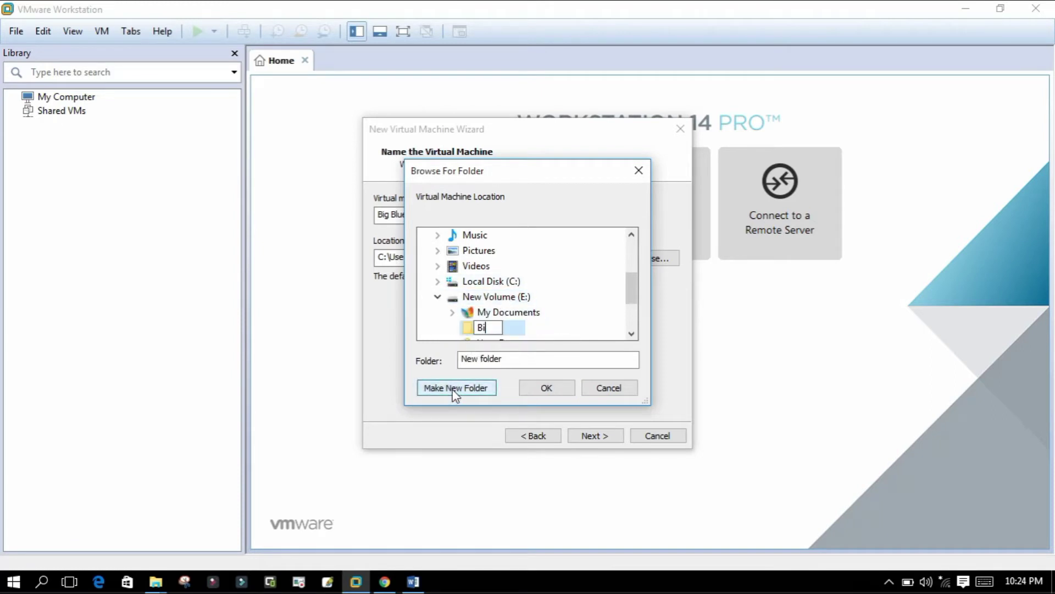
text(g Blue Burt)
key(BackSpace)
text(tton)
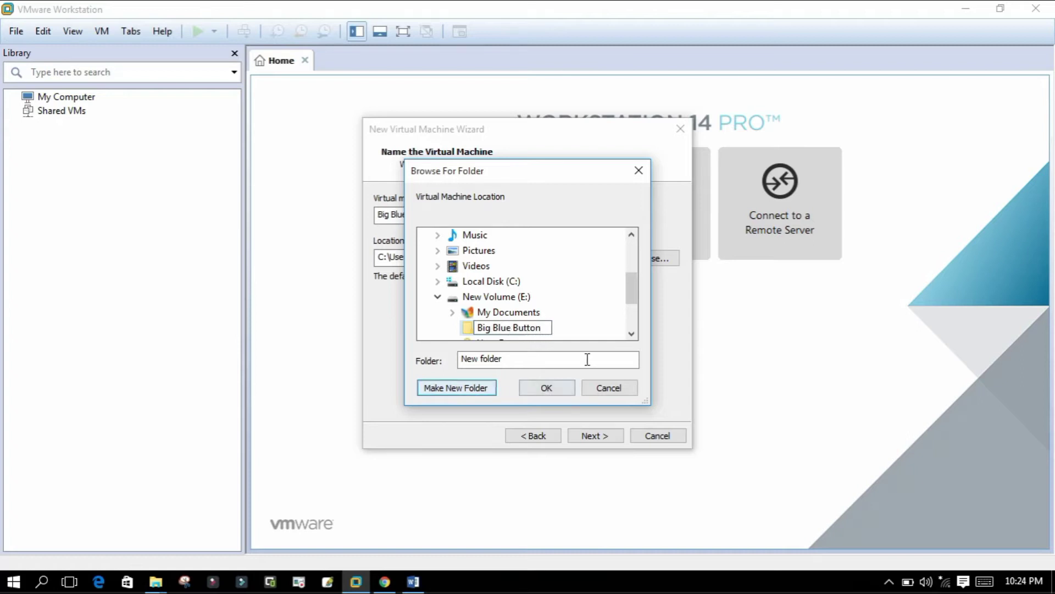
click(585, 360)
click(531, 330)
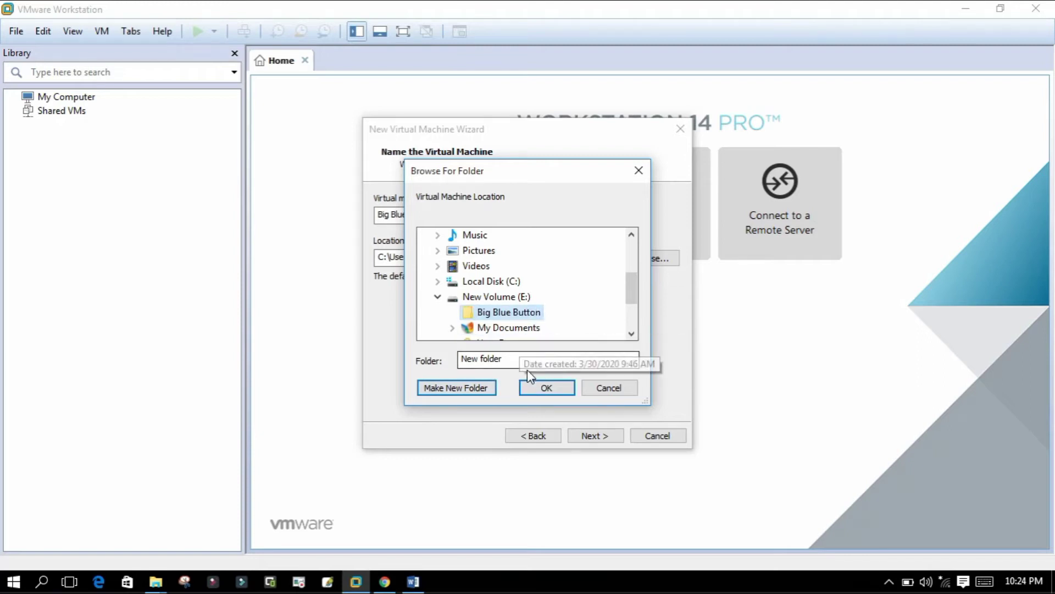
click(541, 387)
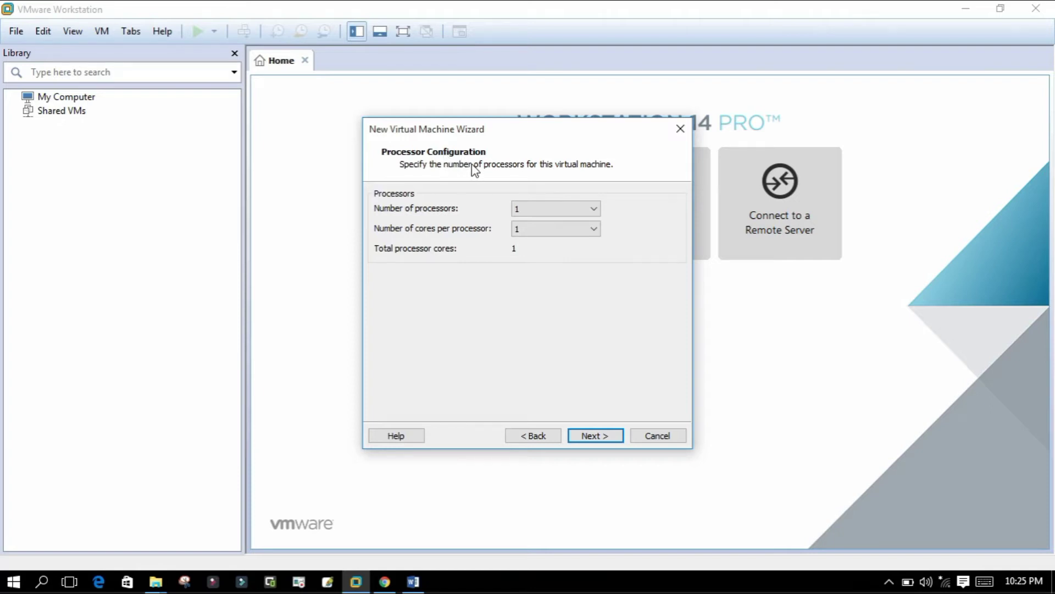
- Choose the virtual machine's number of processors and set its memory to 2520 MB
click(555, 209)
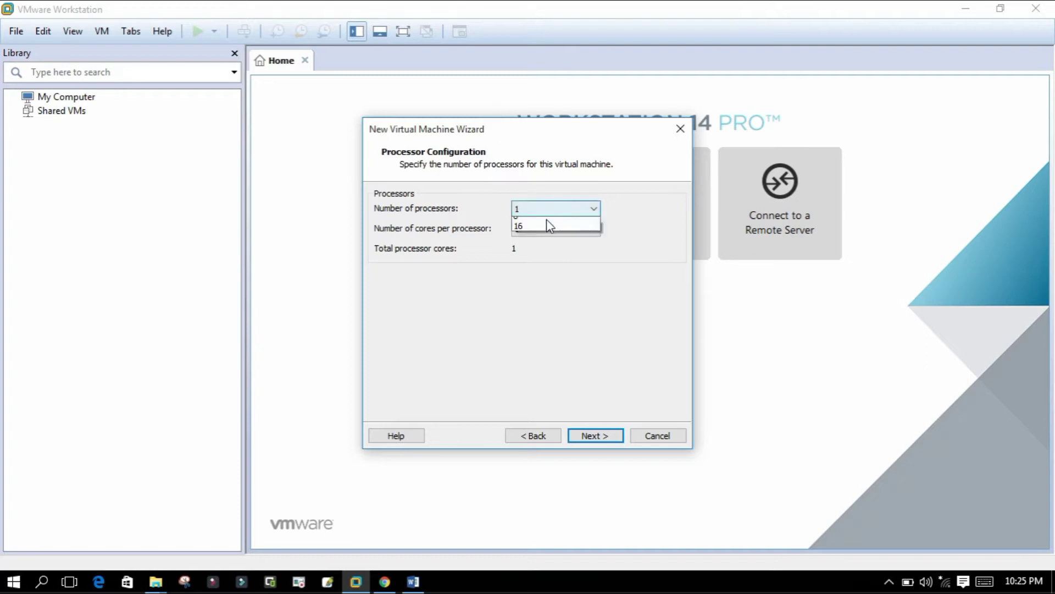
click(532, 238)
click(597, 435)
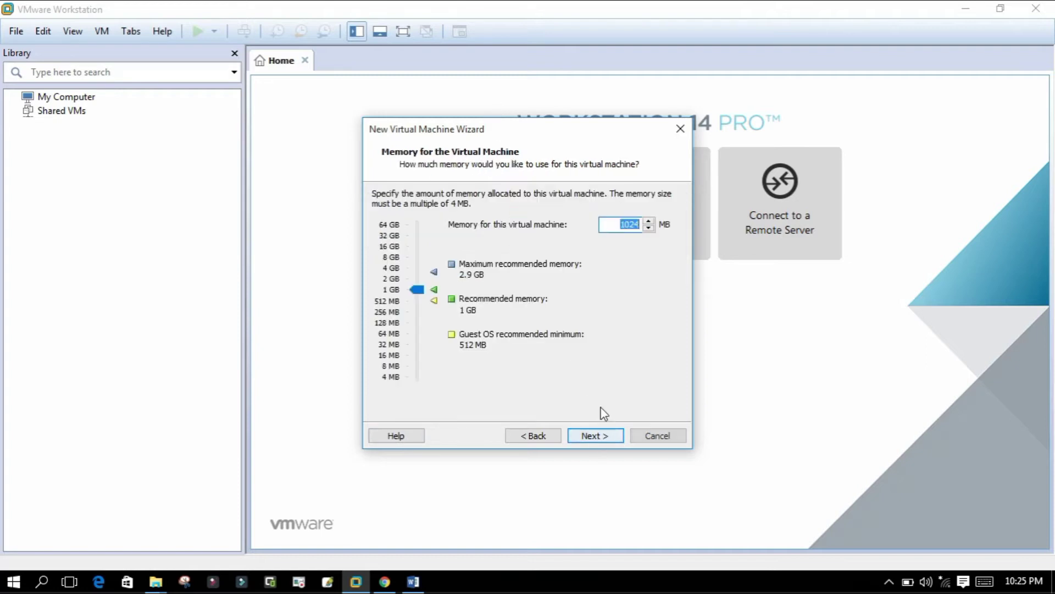
drag(416, 289, 418, 284)
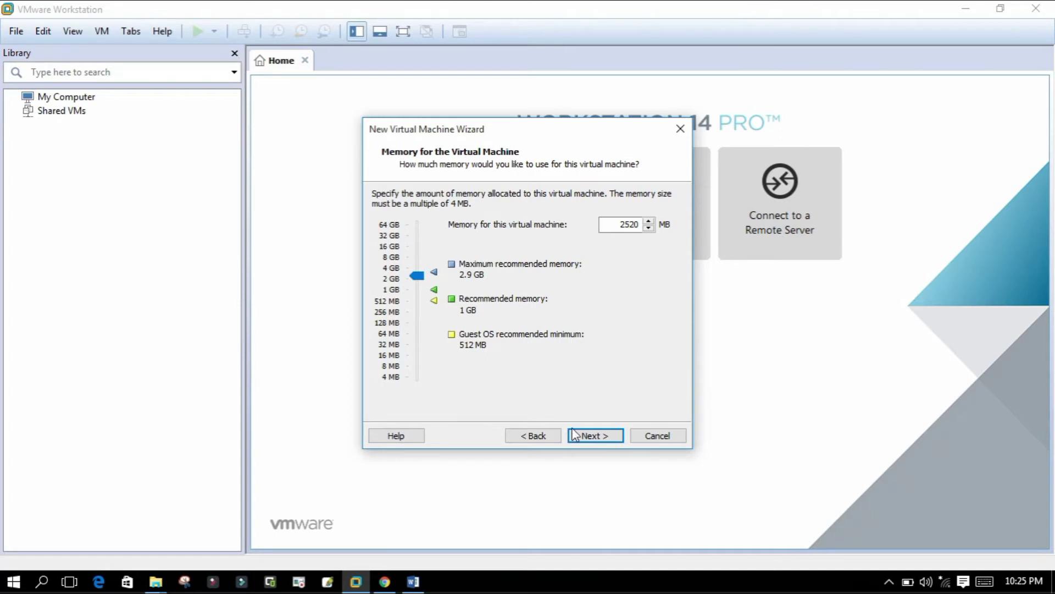
- Accept the memory setting and give the virtual machine bridged networking
click(593, 437)
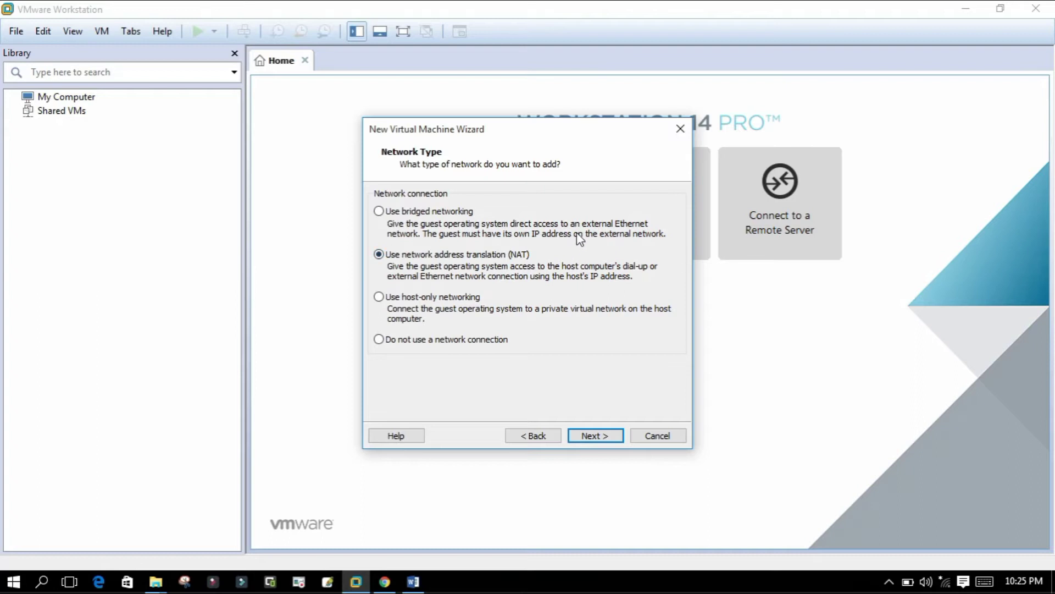
click(379, 211)
click(609, 434)
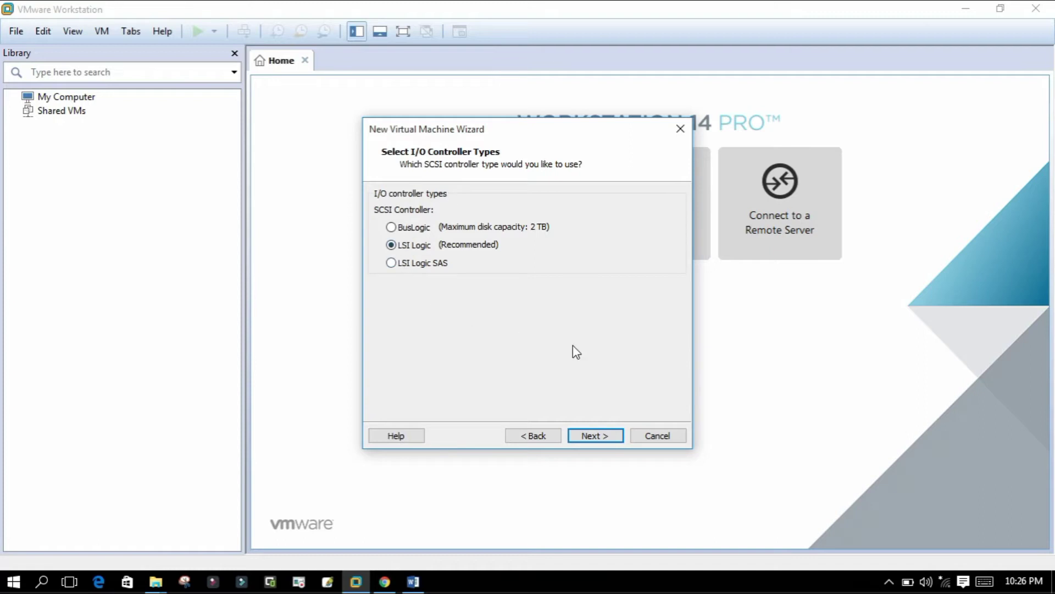
- Keep LSI Logic as the SCSI controller and choose SATA as the virtual disk type
click(603, 439)
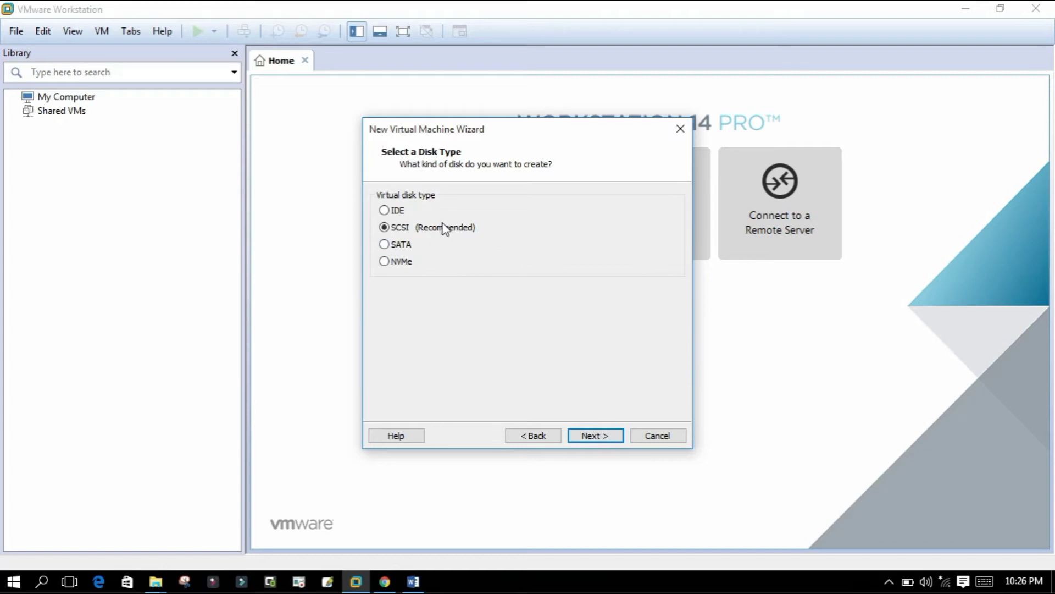
click(385, 245)
click(595, 436)
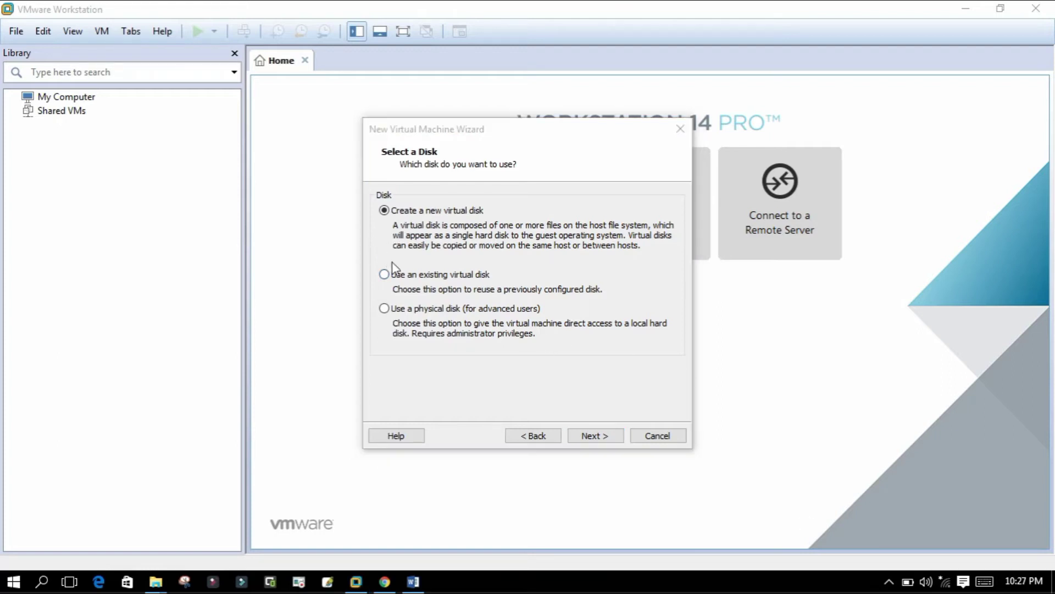
- Use the existing virtual disk disk0.vmdk from the desktop's BigBlueButton folder
click(404, 278)
click(404, 279)
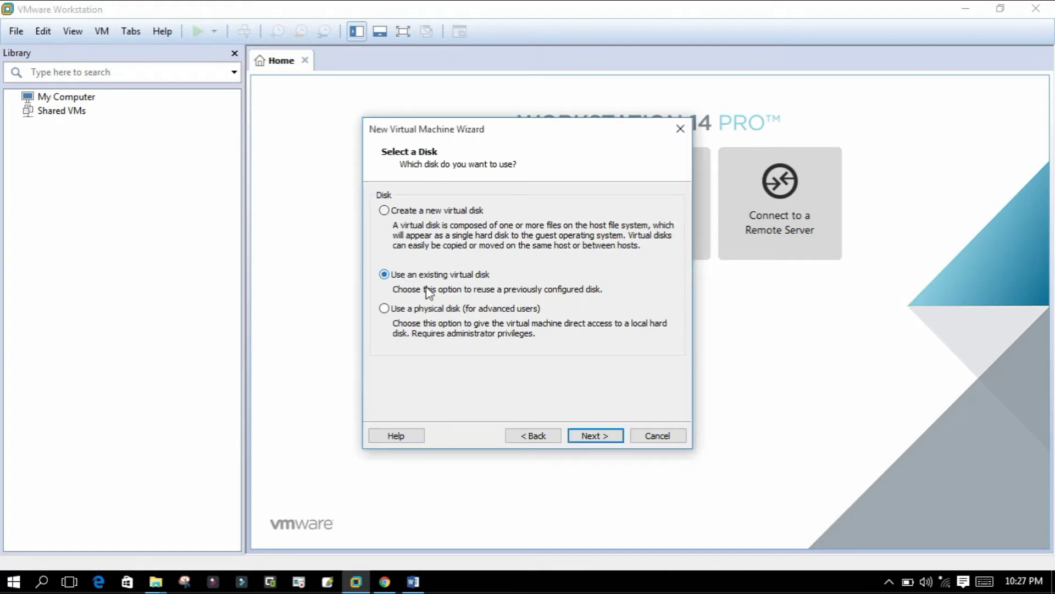
click(594, 435)
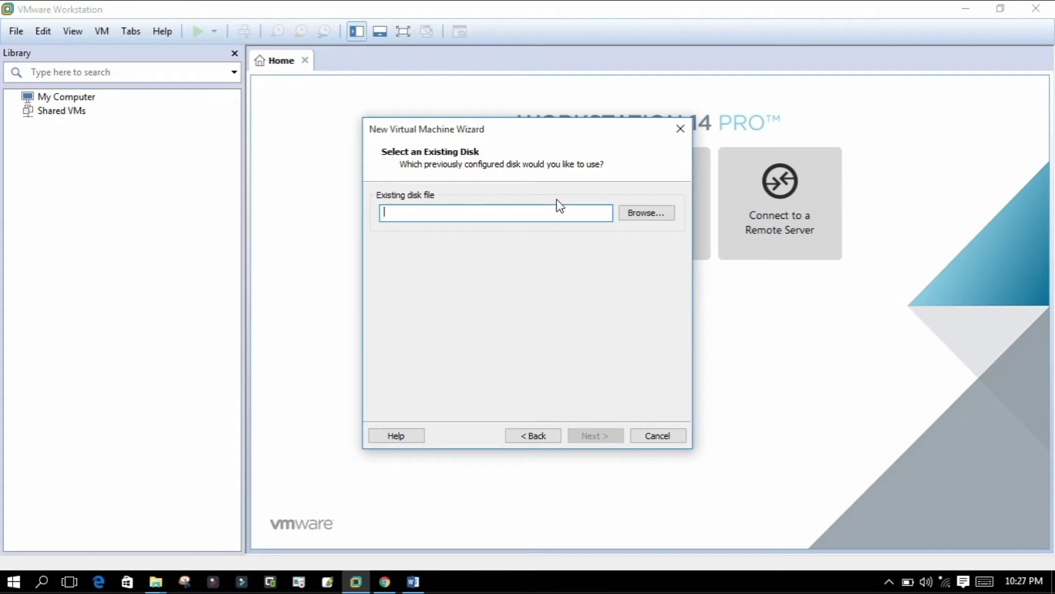
click(630, 214)
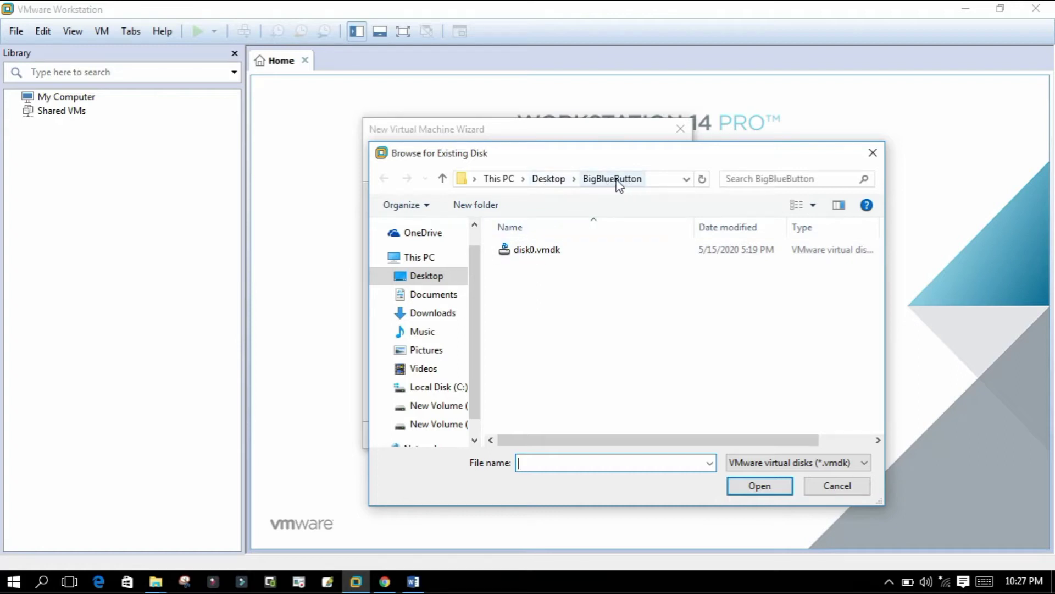
click(519, 250)
click(757, 485)
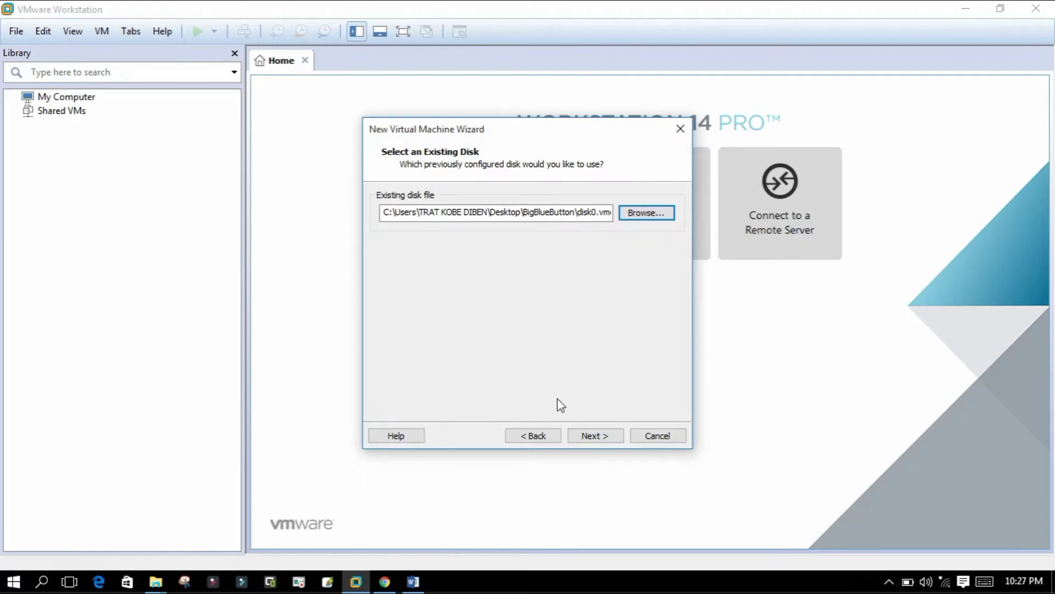
click(591, 434)
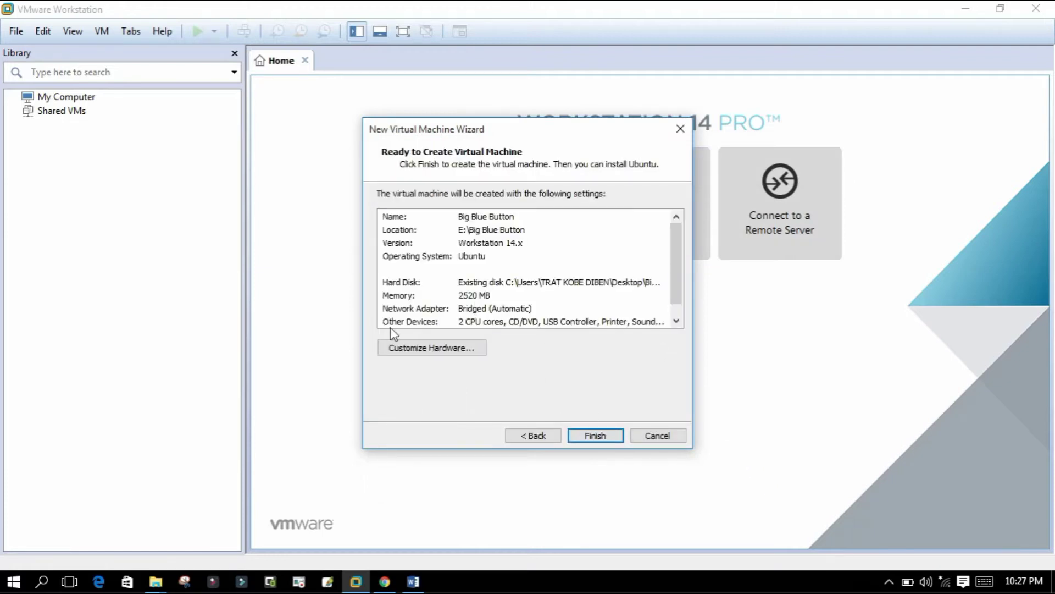
- Finish creating the virtual machine after reviewing its hardware, and power it on, agreeing to try connecting sata0:1 at every power-on
click(429, 348)
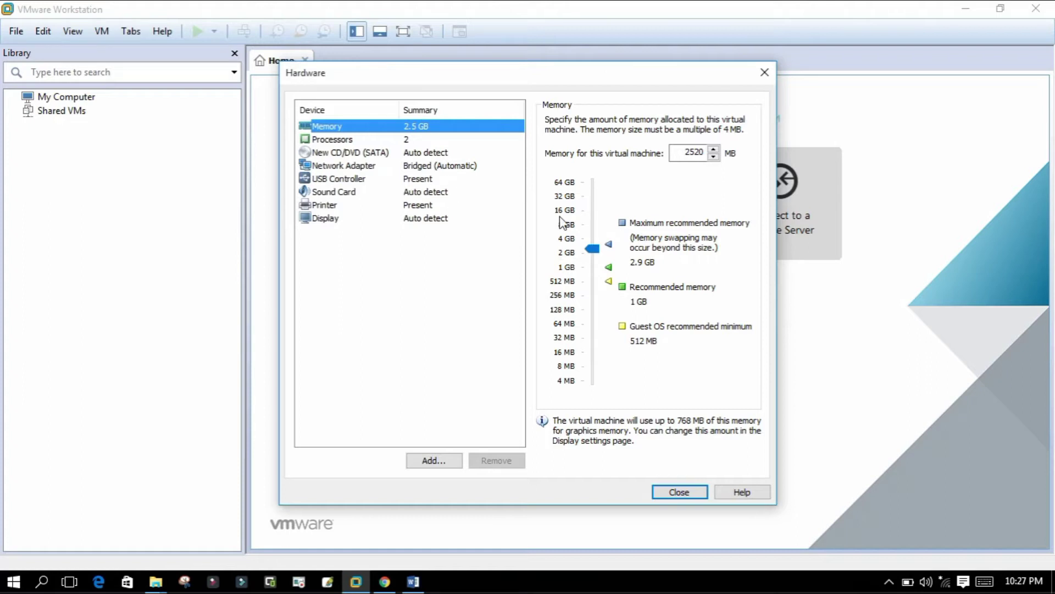
click(680, 492)
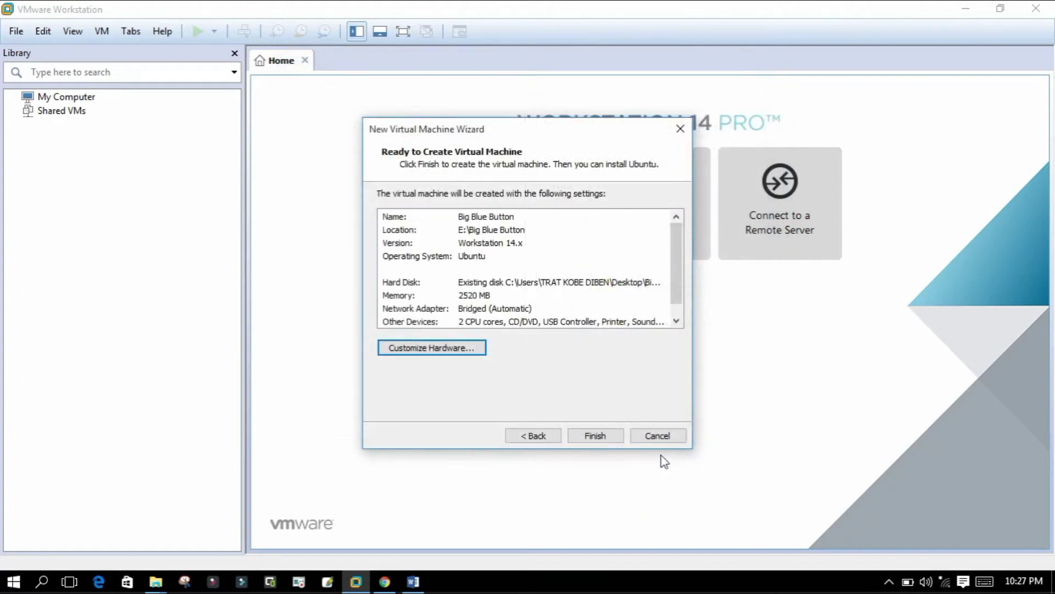
click(591, 434)
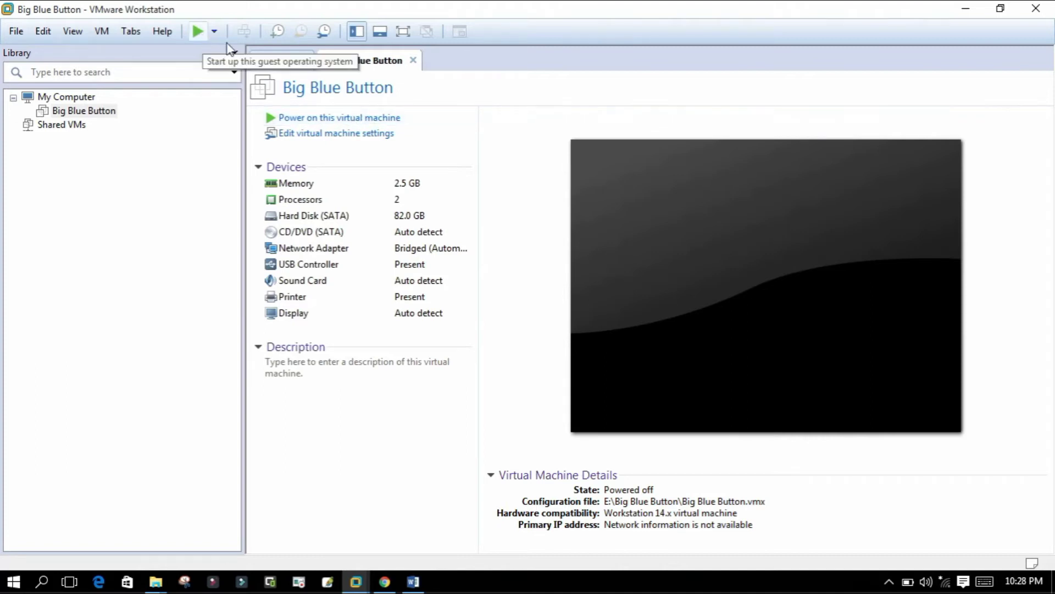
click(326, 123)
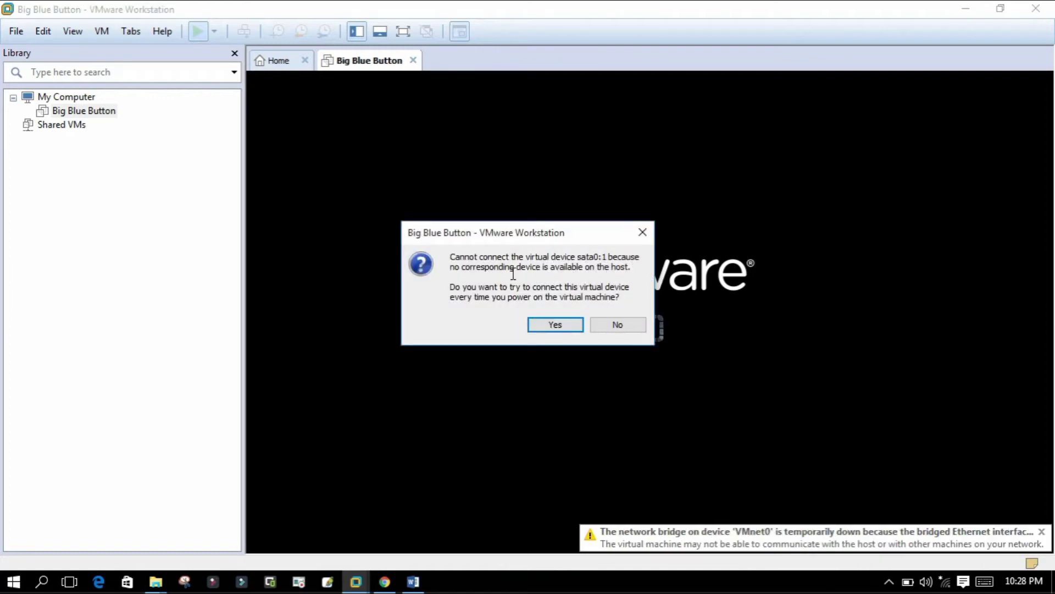
click(552, 324)
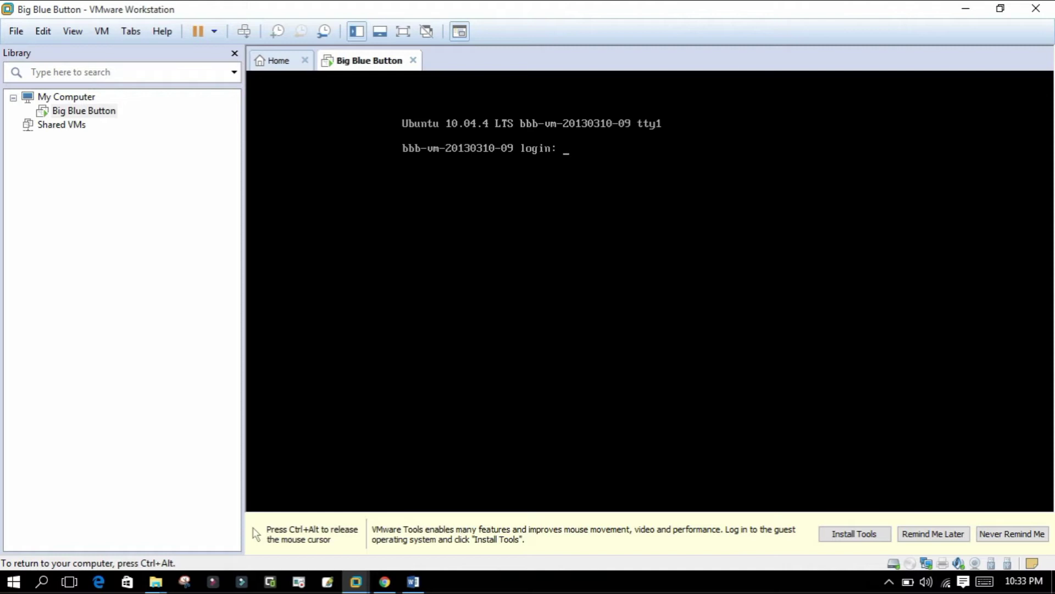
- Check the login details in the Word notes and log in to the Ubuntu console as firstuser with the account password
key(ctrl+alt)
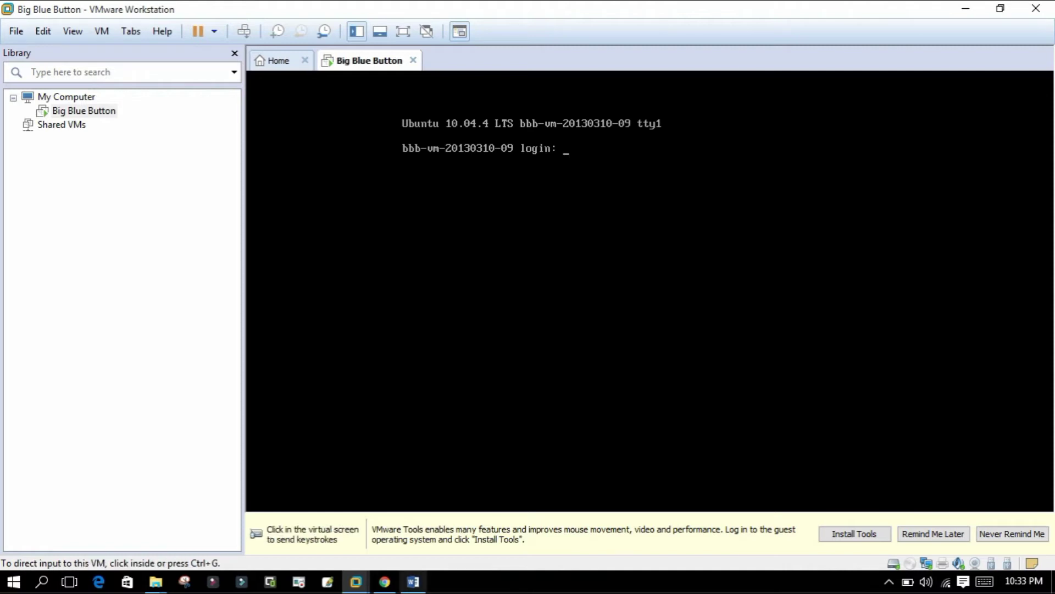
click(414, 581)
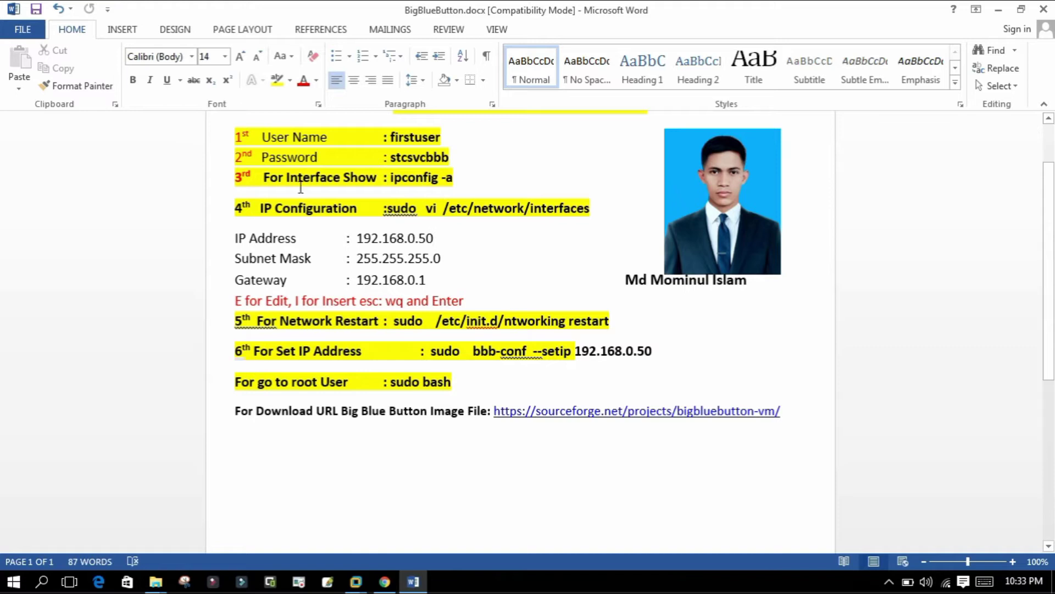
click(355, 581)
click(467, 499)
text(fir)
key(BackSpace)
key(BackSpace)
key(BackSpace)
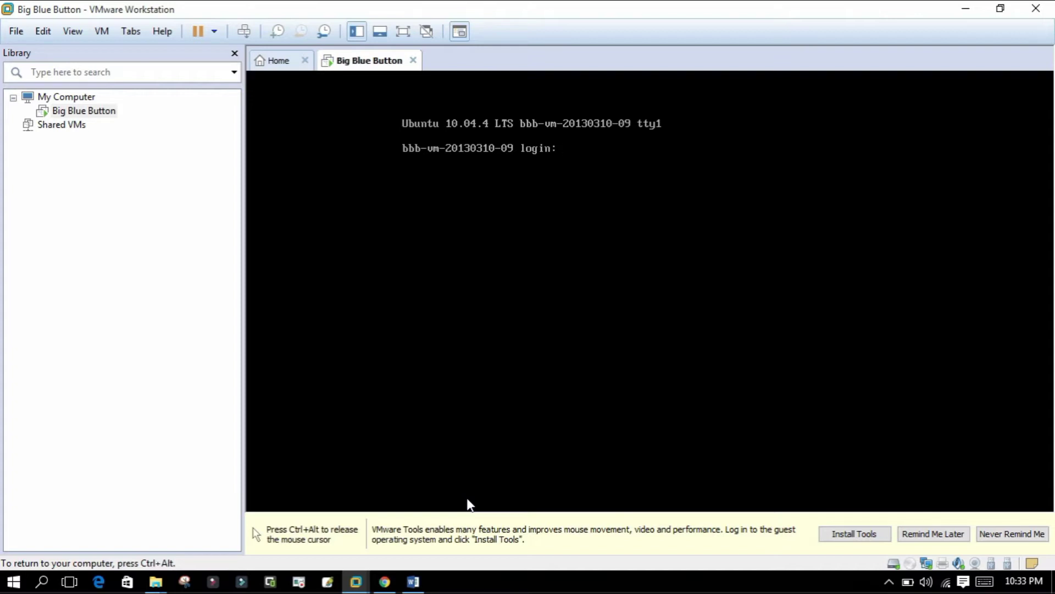
text(firstuser)
key(Return)
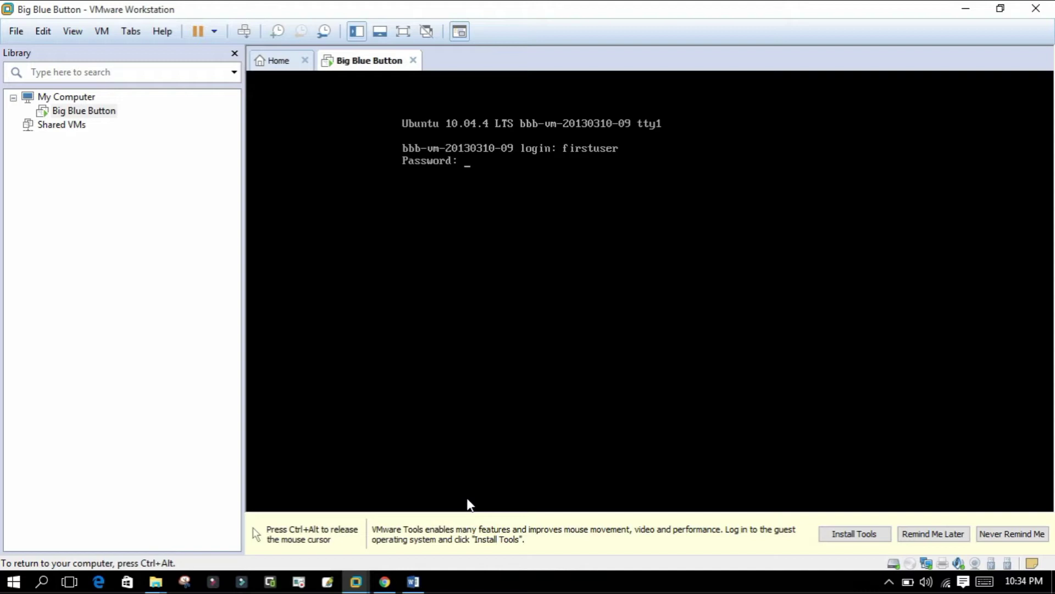
key(Return)
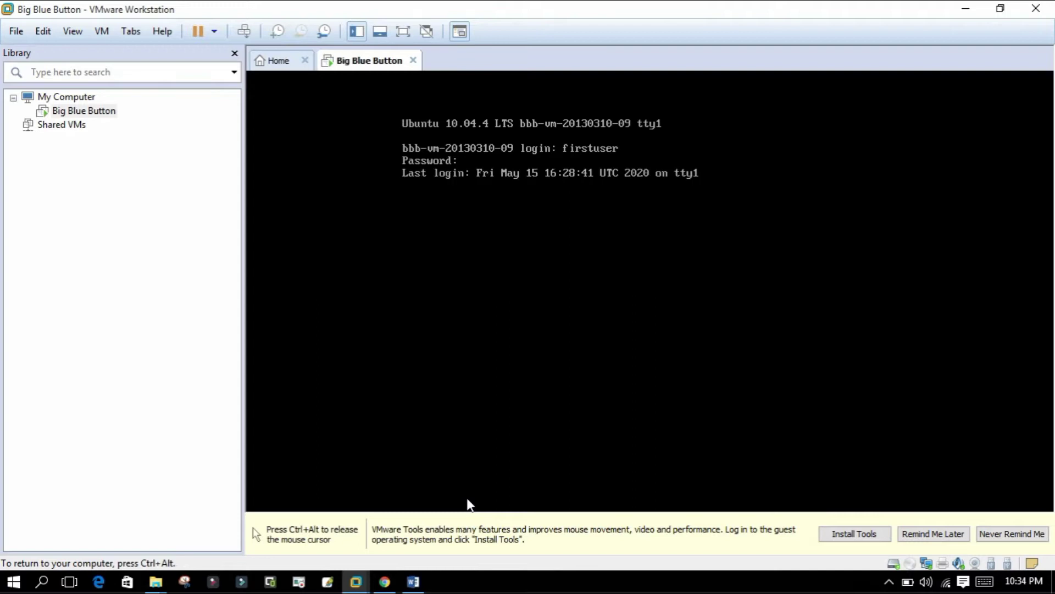
key(Return)
key(Return)
key(Return)
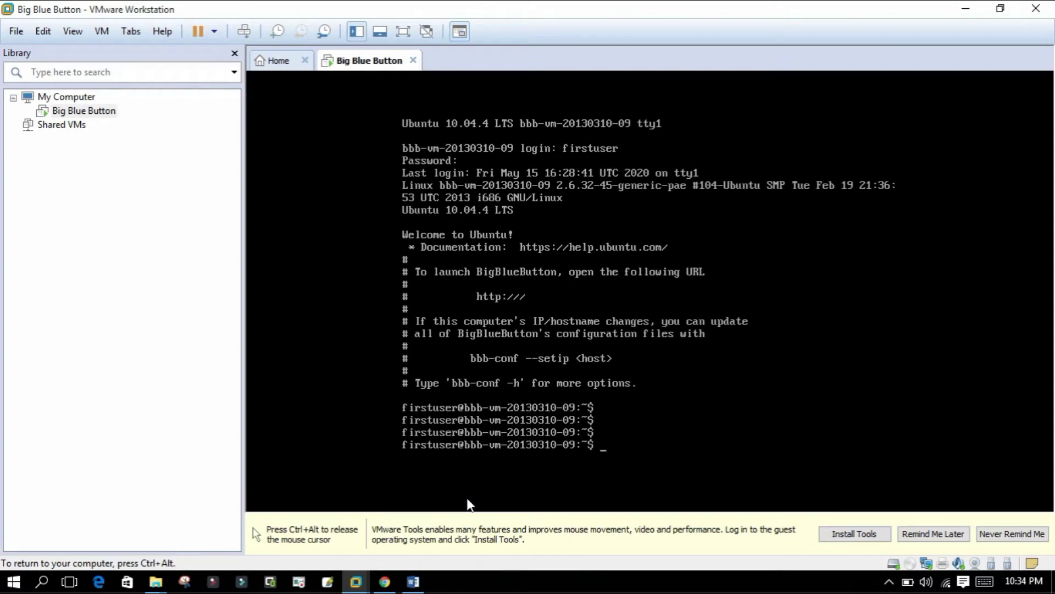
- List all of the server's network interfaces with ifconfig -a
text(fconfig -a)
key(Return)
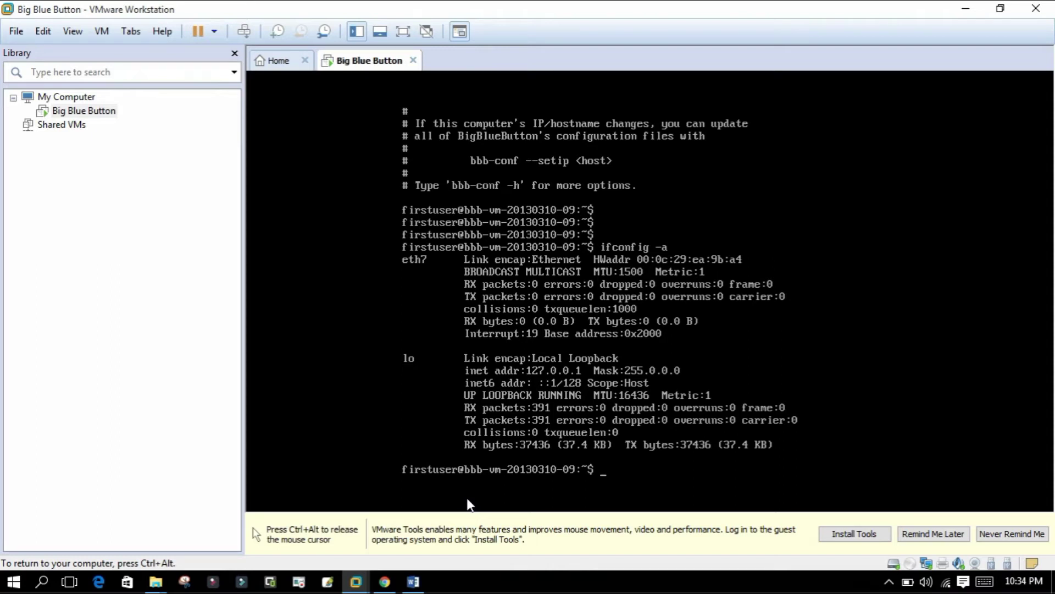
key(ctrl+alt)
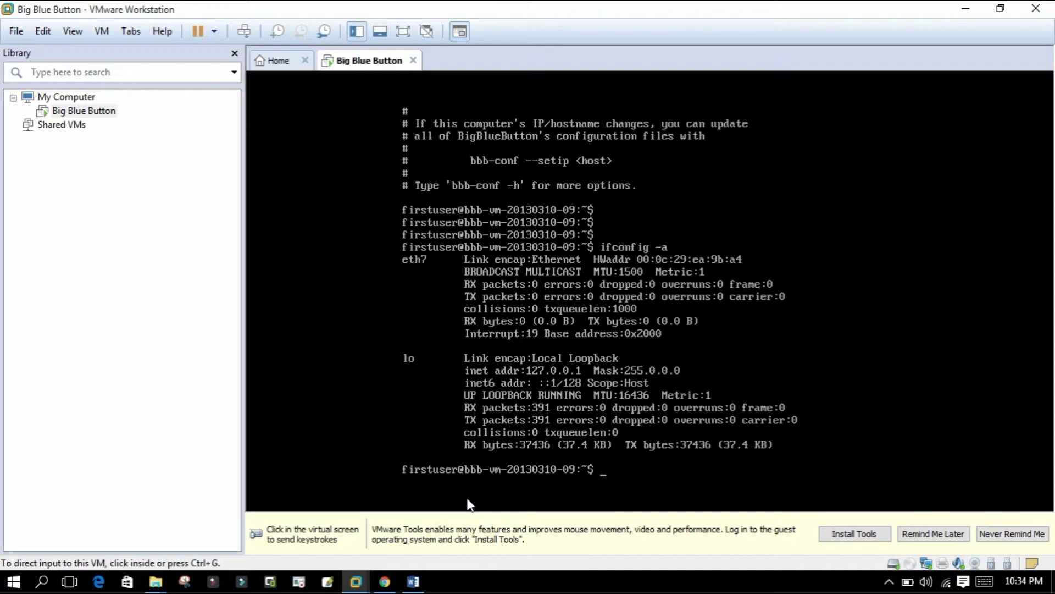
- Open /etc/network/interfaces in vi with sudo, entering the account password and choosing to edit anyway despite the swap file
click(468, 503)
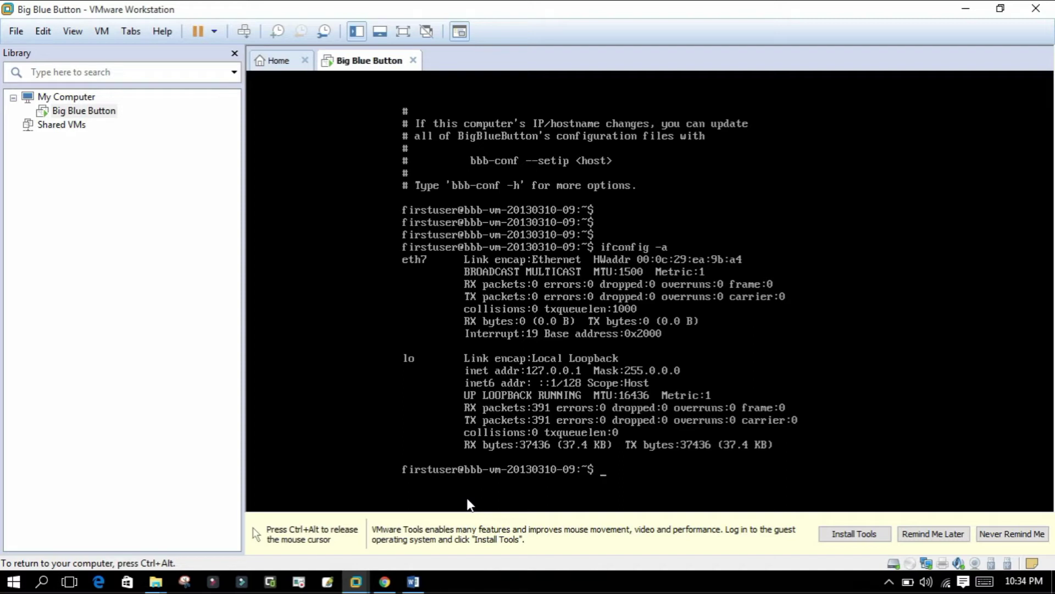
text(sudo vi /etc/network)
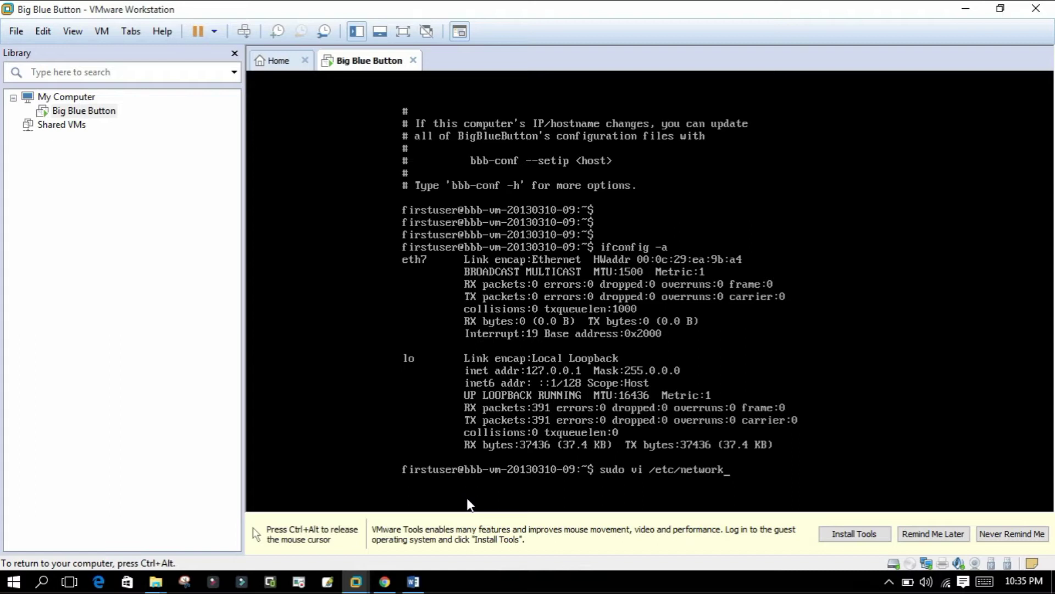
text(/interfaces)
key(Return)
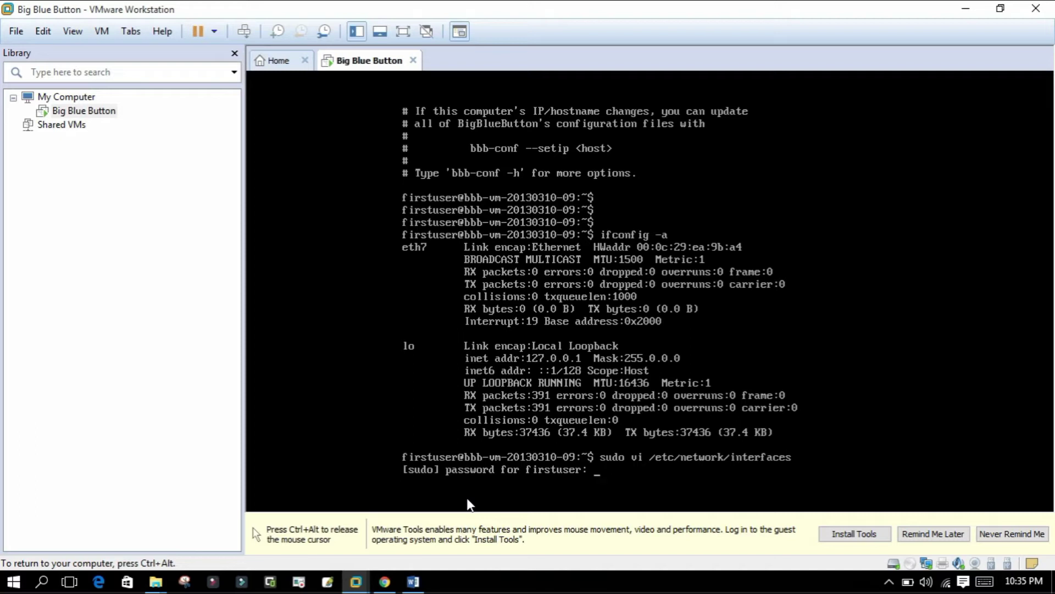
key(Return)
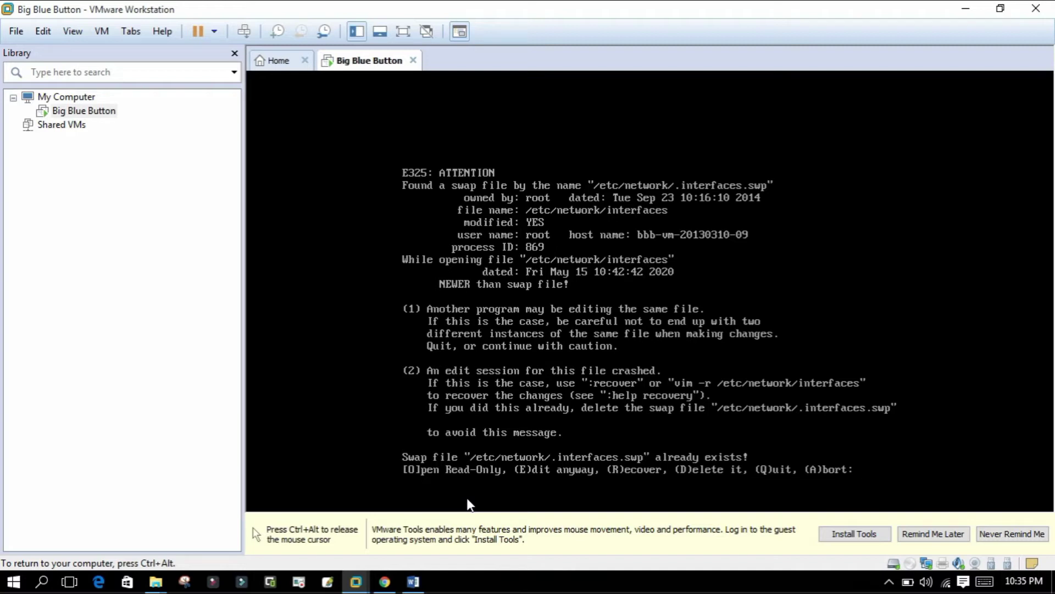
key(ctrl+alt)
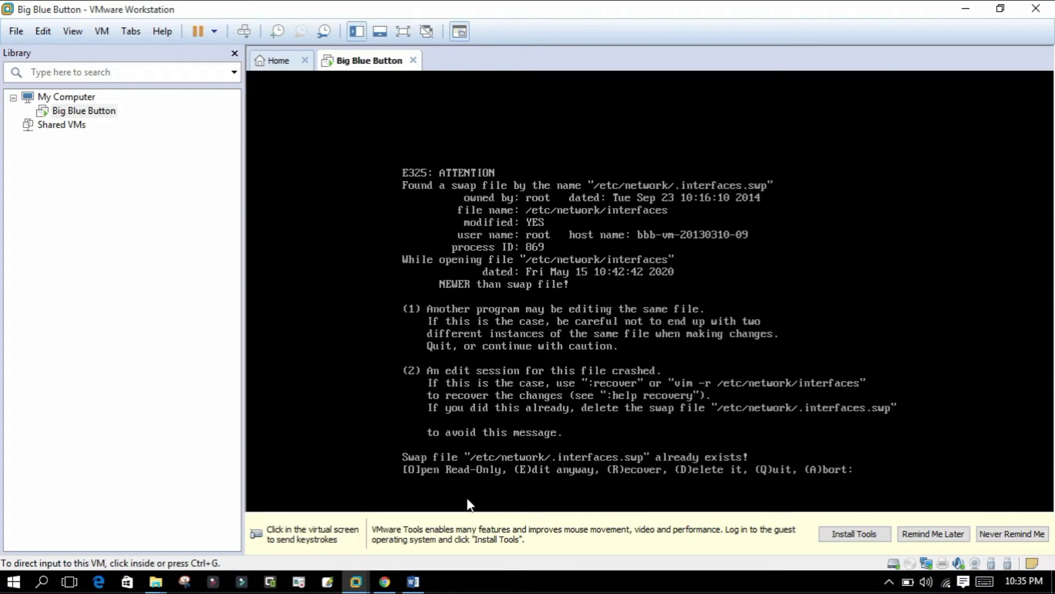
click(469, 504)
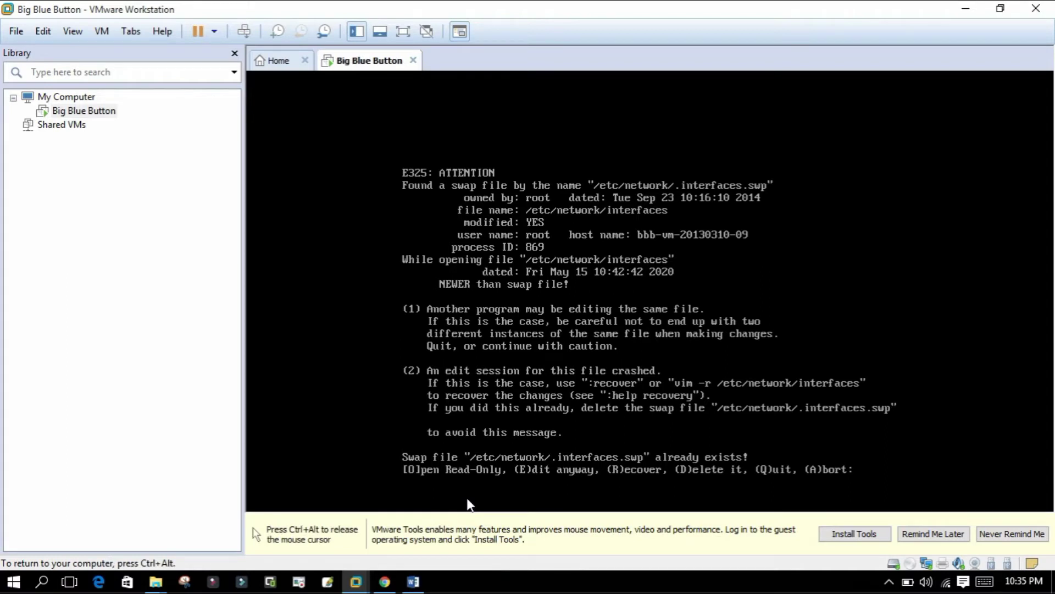
key(e)
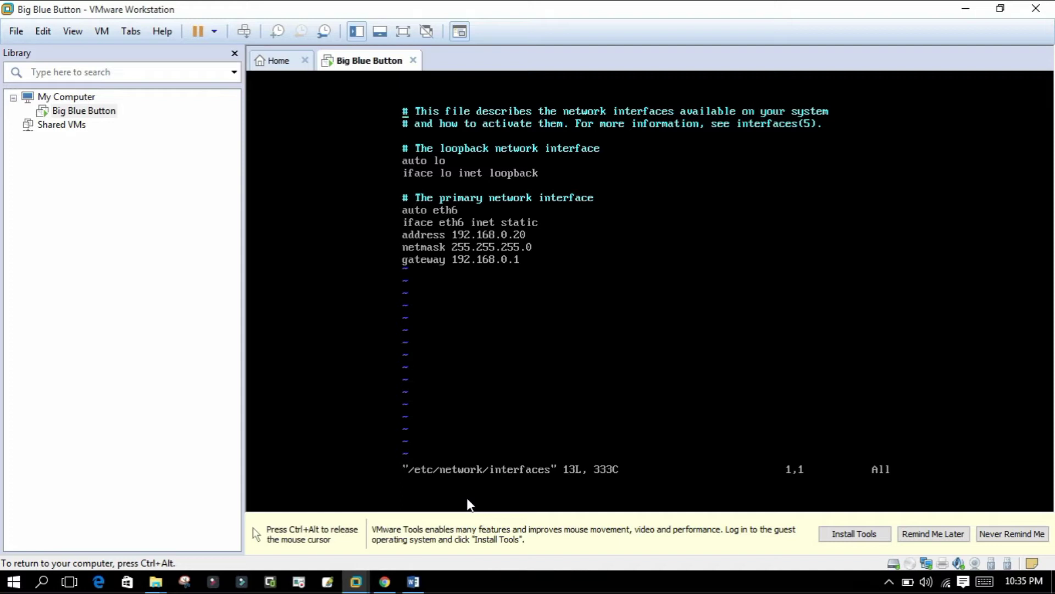
- Change the primary network interface to eth7 in both the auto and iface lines
key(i)
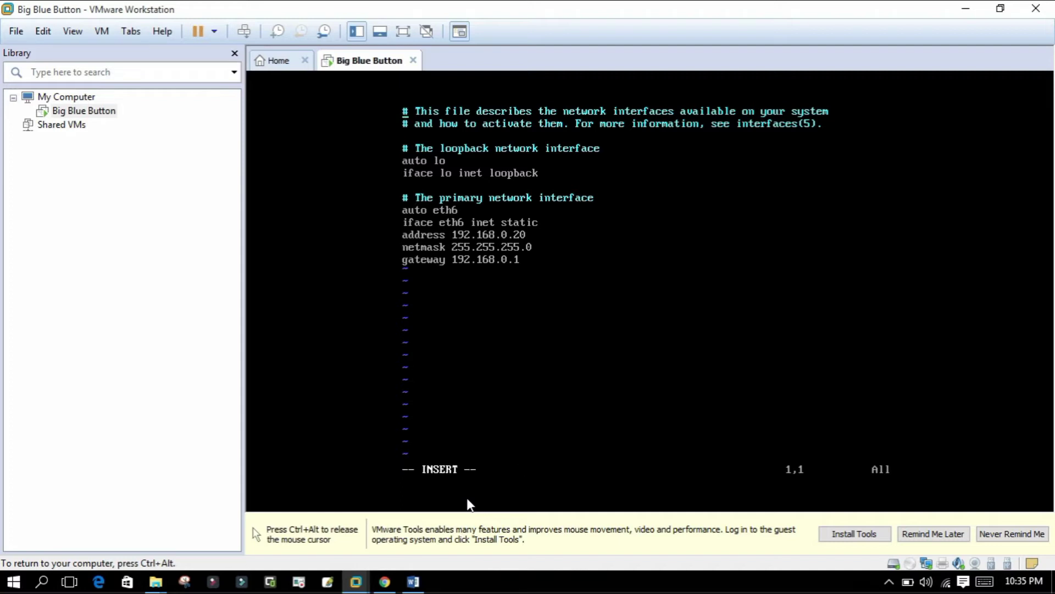
key(Down)
key(Down)
key(Down)
key(Down)
key(Down)
key(Down)
key(Right)
key(Right)
key(Right)
key(Right)
key(Right)
key(Right)
key(Right)
key(Right)
key(Right)
key(BackSpace)
text(7)
key(Down)
key(Right)
key(BackSpace)
text(7)
- Set the primary interface's static address to 192.168.0.50
key(Down)
key(Right)
key(Right)
key(Right)
key(Right)
key(Right)
key(Right)
key(Right)
key(Right)
key(Right)
key(Right)
key(BackSpace)
key(BackSpace)
text(50)
- Re-enter the primary interface's netmask as 255.255.255.0
key(Down)
key(Down)
key(Up)
key(Right)
key(BackSpace)
key(BackSpace)
key(BackSpace)
key(BackSpace)
key(BackSpace)
key(BackSpace)
key(BackSpace)
key(BackSpace)
key(BackSpace)
key(BackSpace)
key(BackSpace)
key(BackSpace)
key(BackSpace)
text(255.255.255.0)
- Re-enter the gateway as 192.168.0.1 and leave insert mode
key(Down)
key(BackSpace)
key(BackSpace)
key(BackSpace)
key(BackSpace)
key(BackSpace)
key(BackSpace)
key(BackSpace)
key(BackSpace)
key(BackSpace)
key(BackSpace)
key(BackSpace)
text(192.168.0.1)
key(Escape)
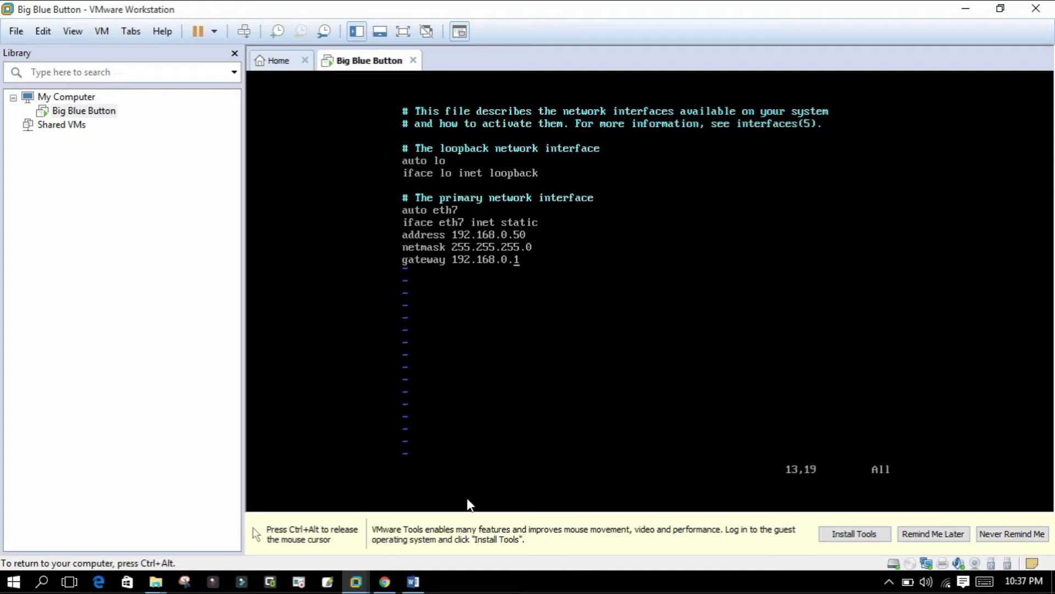
- Bring up the Windows on-screen keyboard and minimize it
key(ctrl+alt)
key(super+r)
text(cmd)
key(Return)
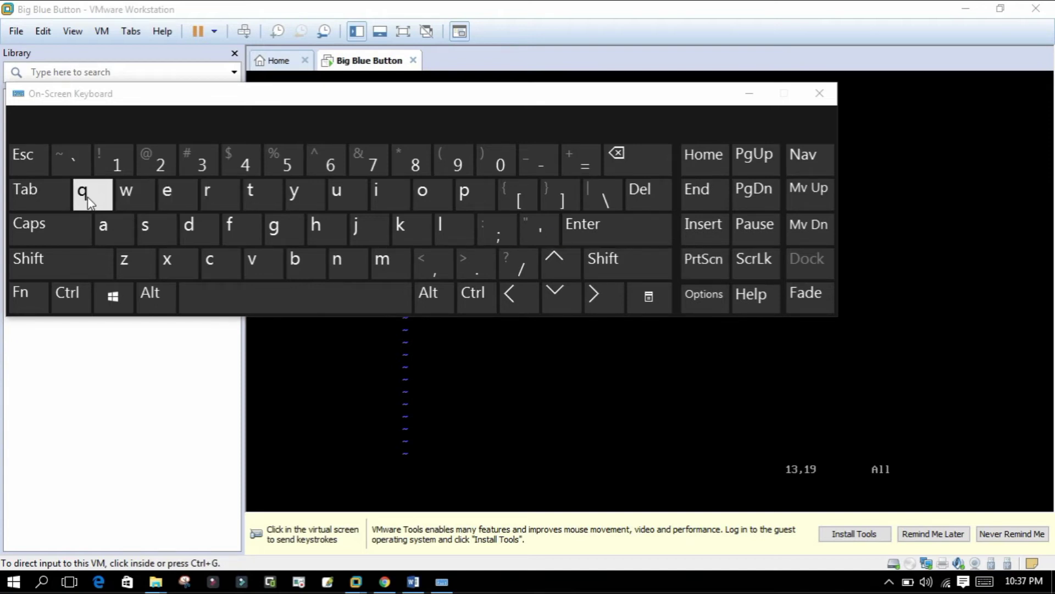
click(752, 94)
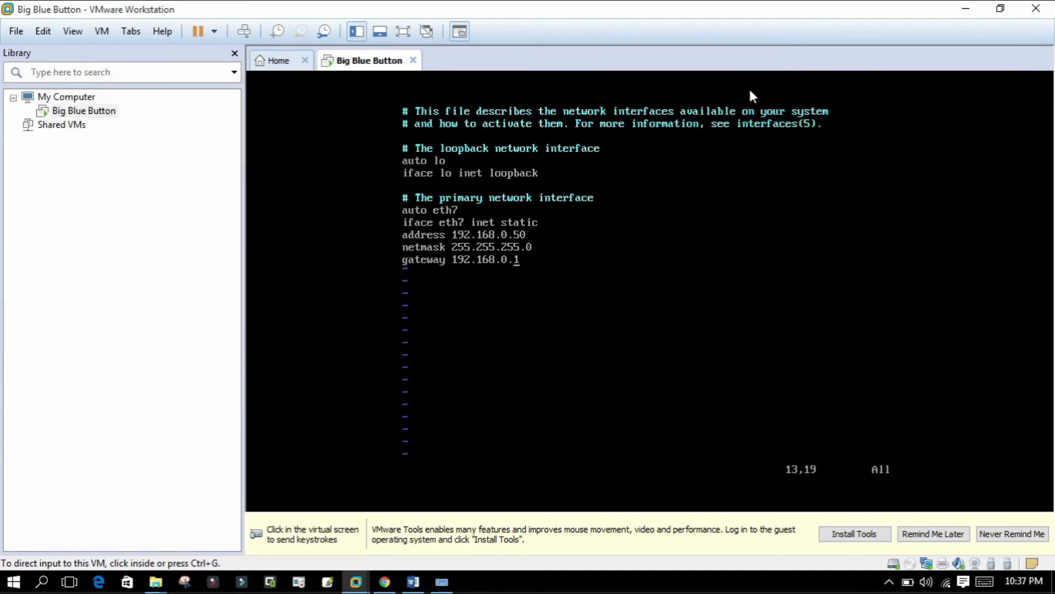
- Save the interfaces file and quit vi with :wq
click(751, 92)
text(:)
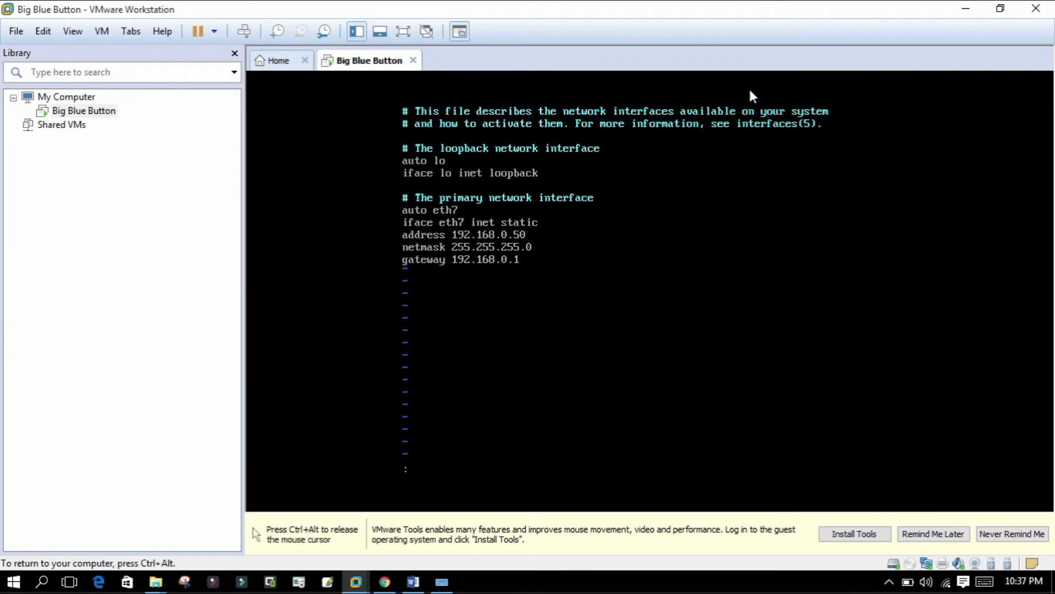
text(wq)
key(Return)
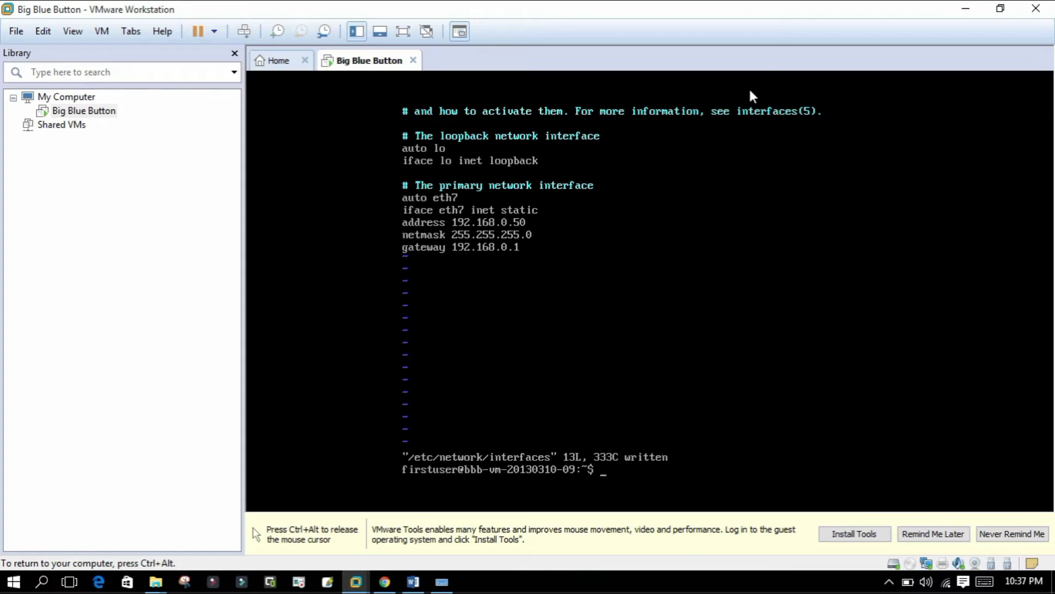
- Restart the server's networking service with sudo /etc/init.d/networking restart
text(sudo /etc/init.d/networking resta)
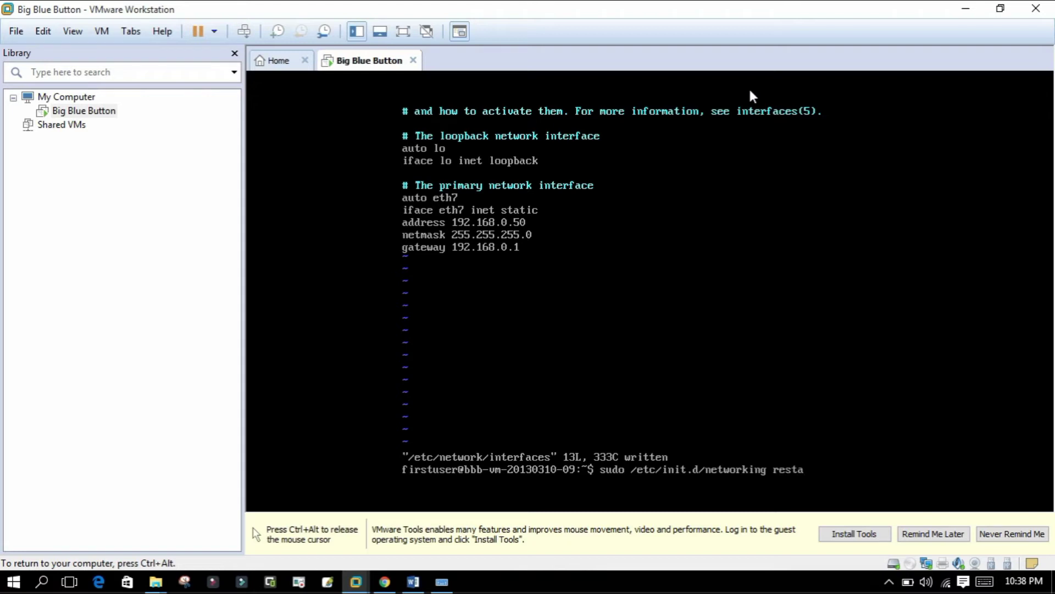
text(rt)
key(Return)
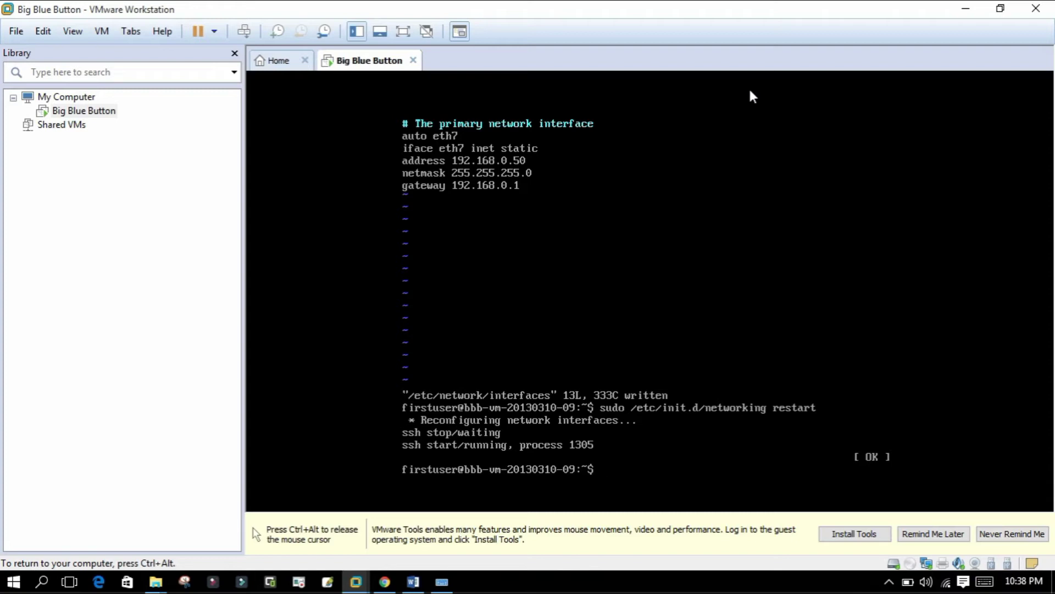
- Assign 192.168.0.50 to the BigBlueButton server with sudo bbb-conf --setip, entering the sudo password to authorize it
text(sudo bbb-conf --setip)
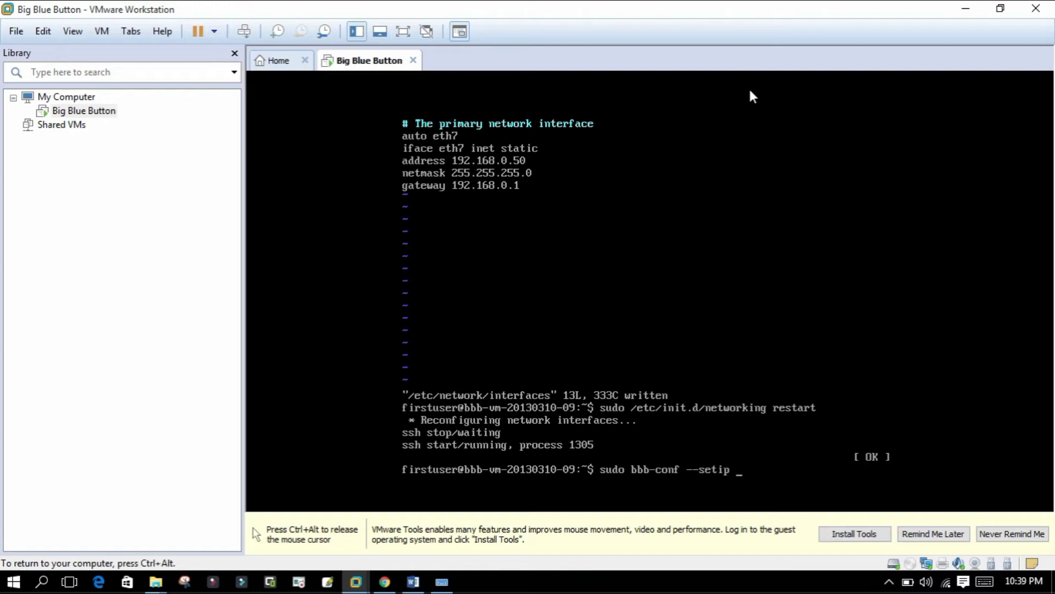
text(192.168.0.50)
key(Return)
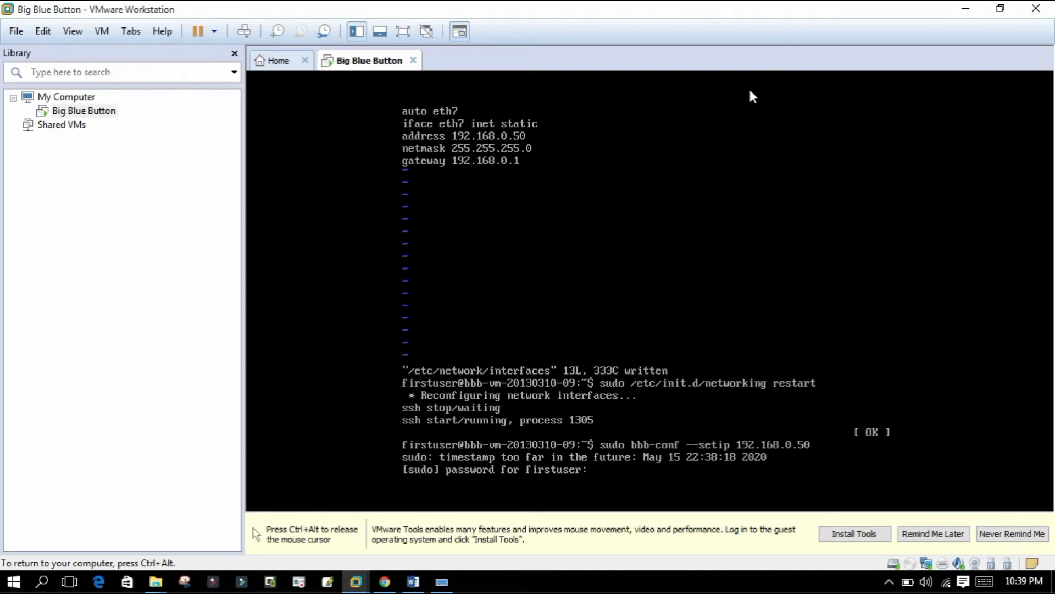
key(Return)
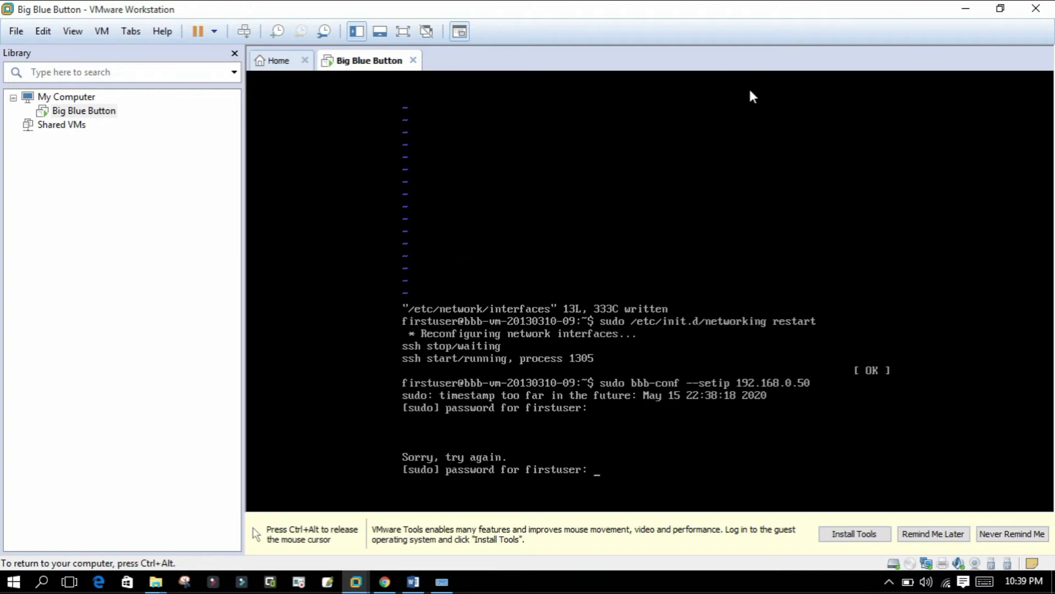
key(Return)
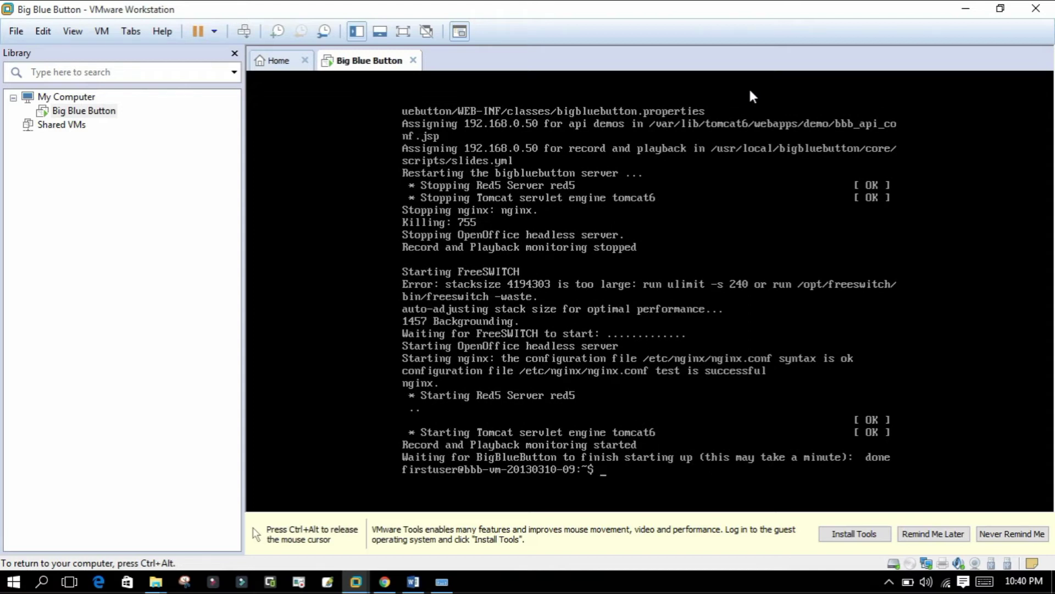
- Add a few blank prompt lines and list the server's network interfaces with ifconfig
key(Return)
key(Return)
key(Return)
key(Return)
key(Return)
key(Return)
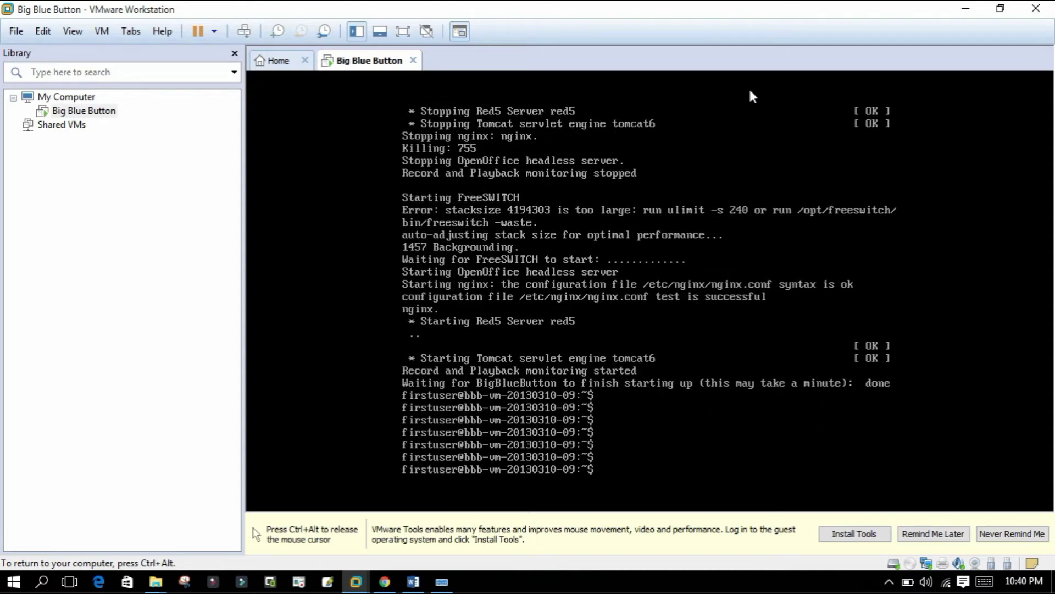
text(ifconfig)
key(Return)
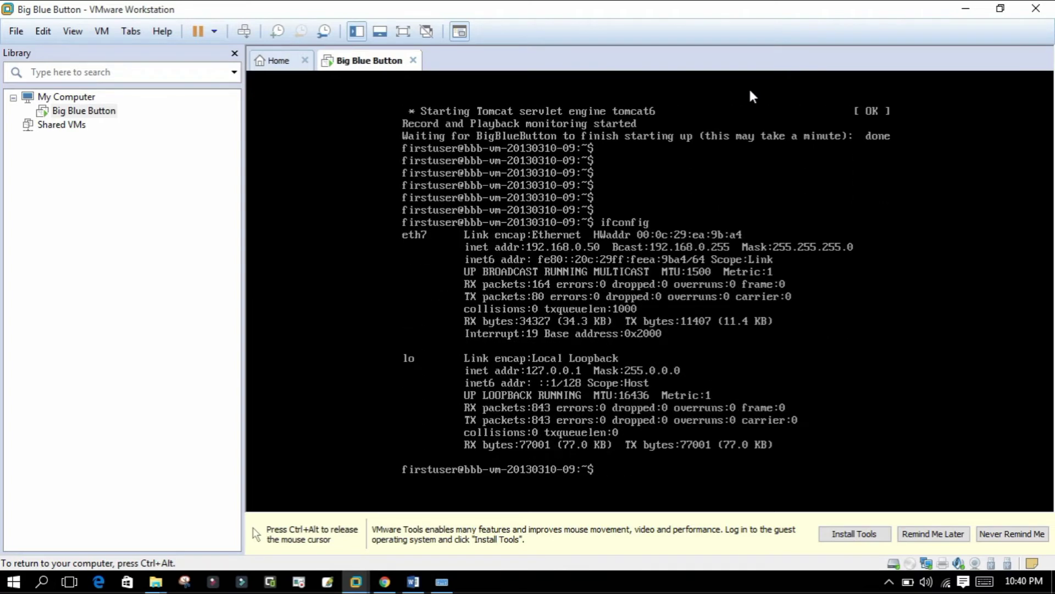
- Release the virtual machine's input capture and open the IPv4 properties of the Windows host's Ethernet adapter
key(ctrl+alt)
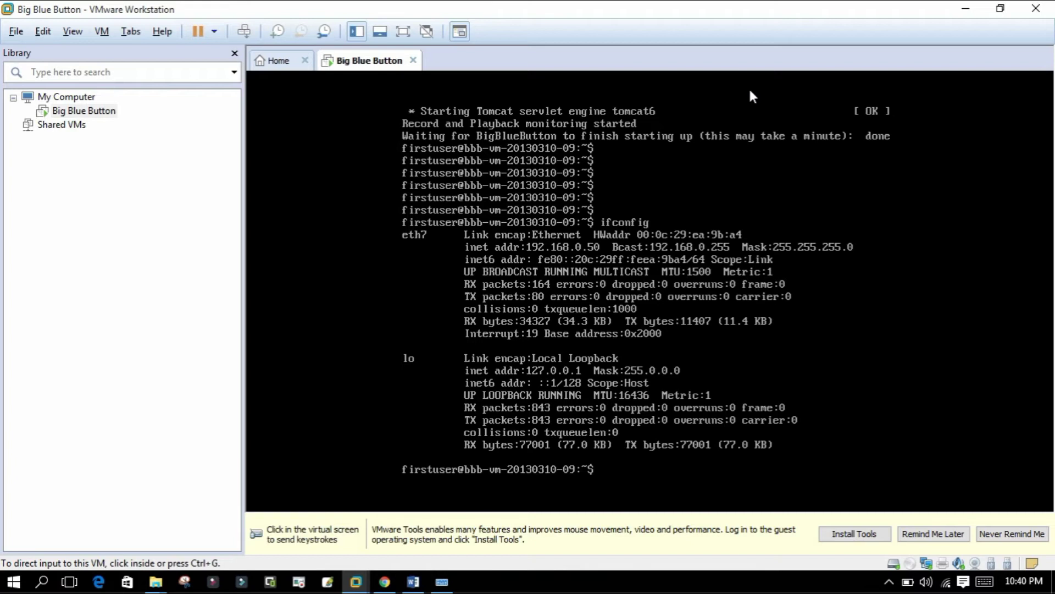
right_click(945, 582)
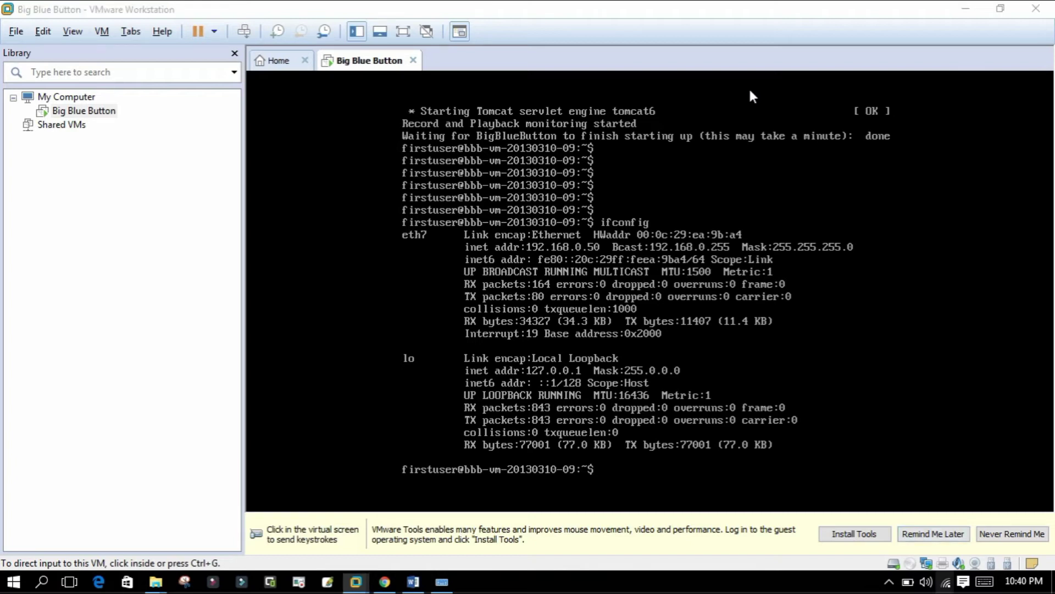
click(942, 578)
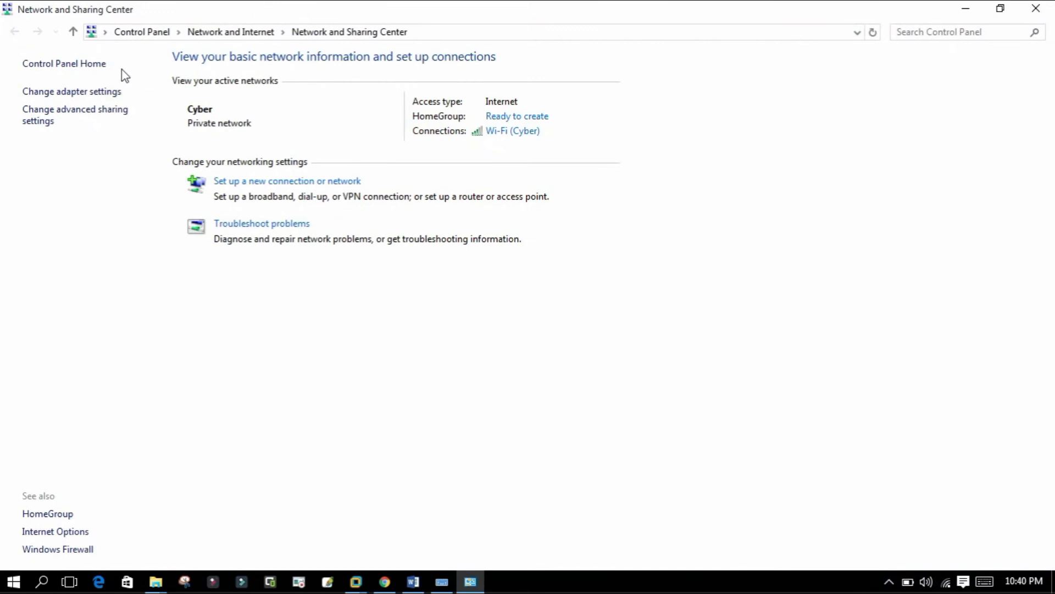
click(71, 93)
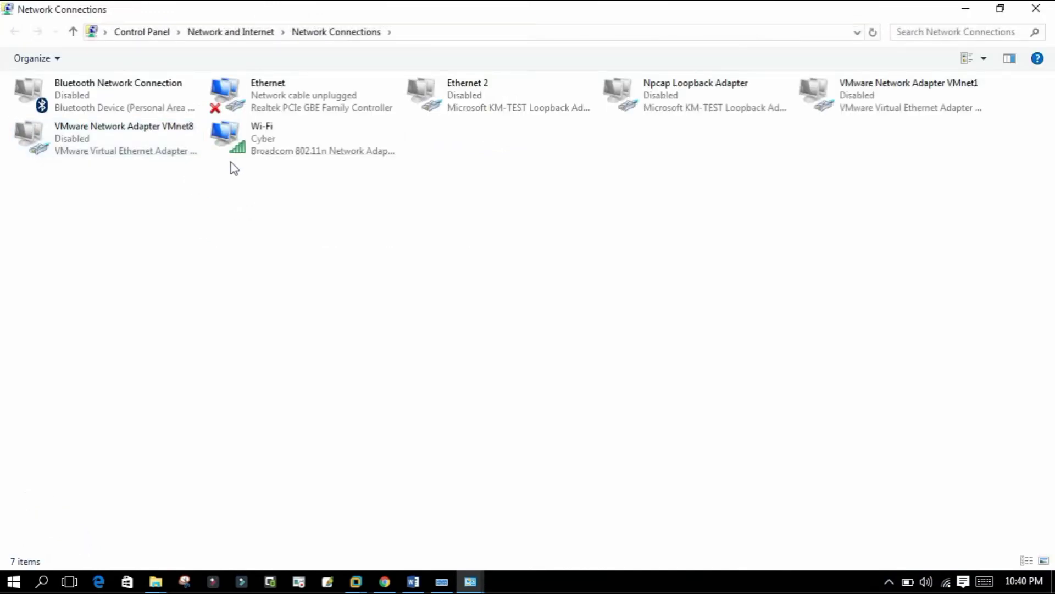
click(303, 98)
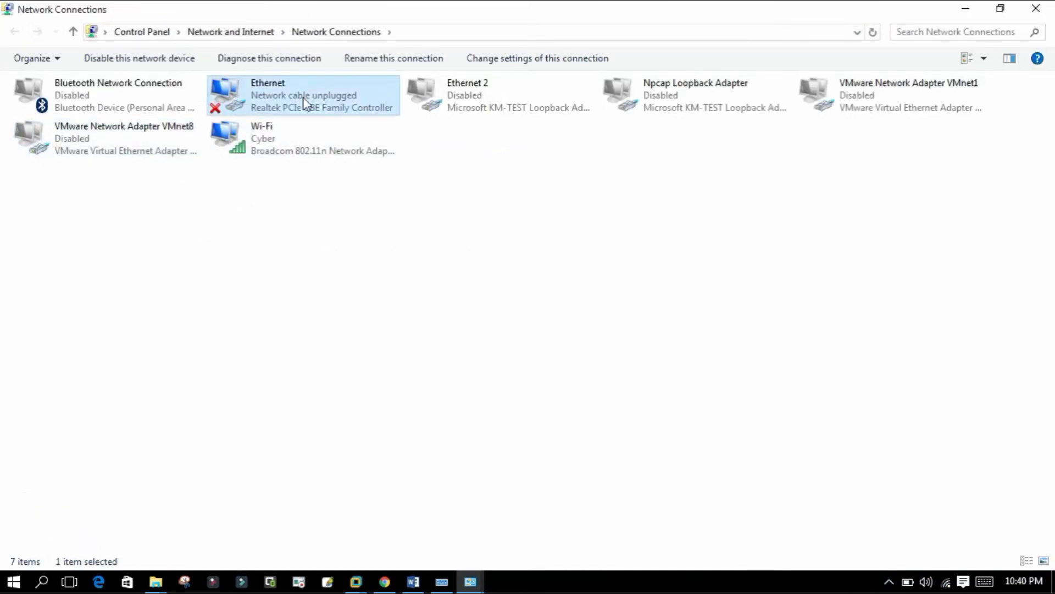
double_click(303, 98)
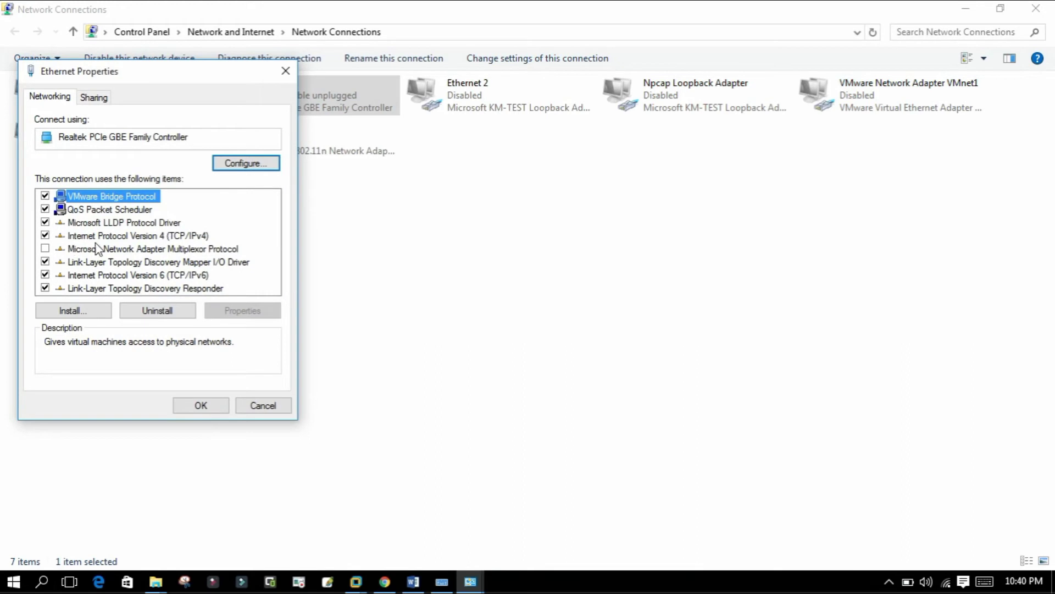
double_click(174, 236)
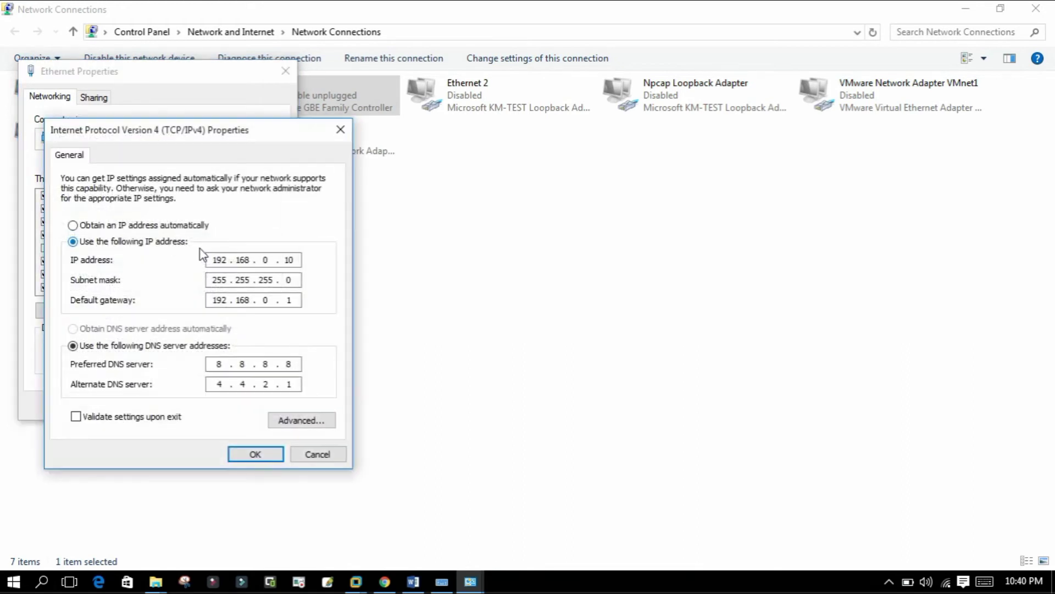
- Clear the adapter's IPv4 settings and assign the static IP address 192.168.0.10 with subnet mask 255.255.255.0
click(145, 226)
click(133, 329)
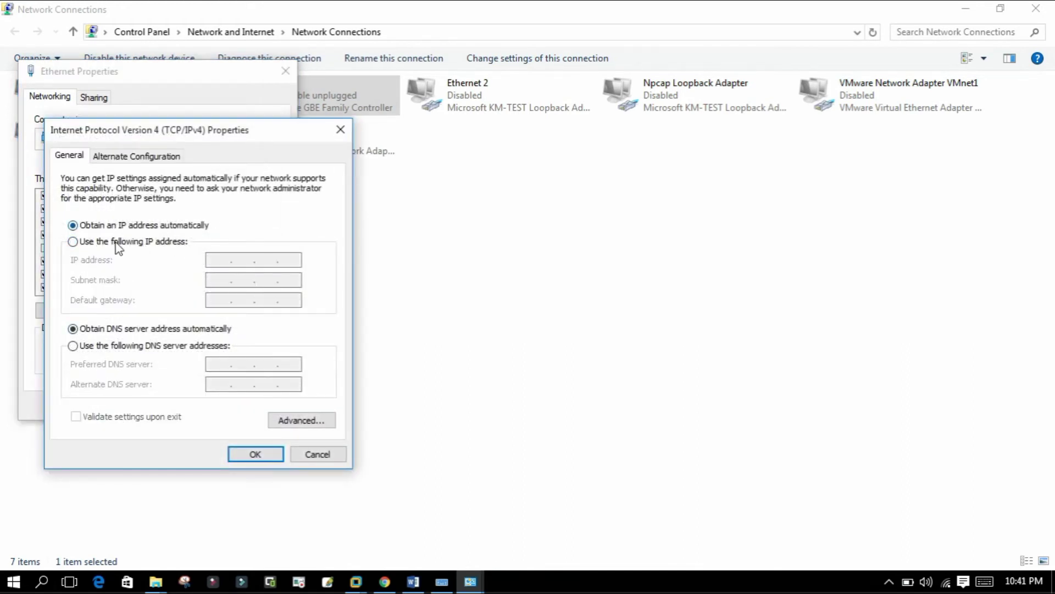
click(117, 242)
drag(185, 139, 326, 89)
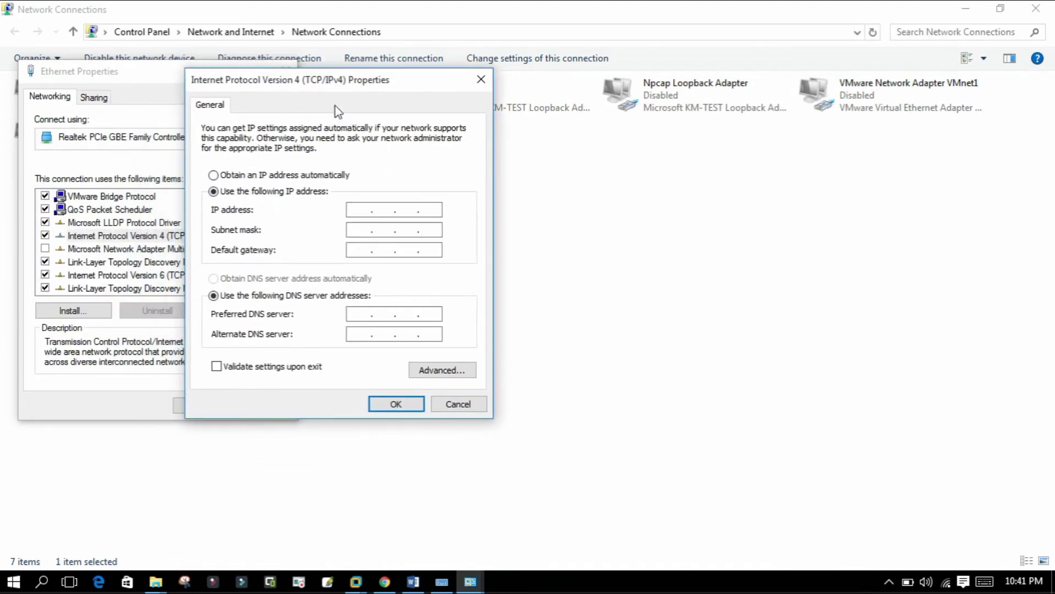
click(363, 205)
text(192.168.0.10)
key(Tab)
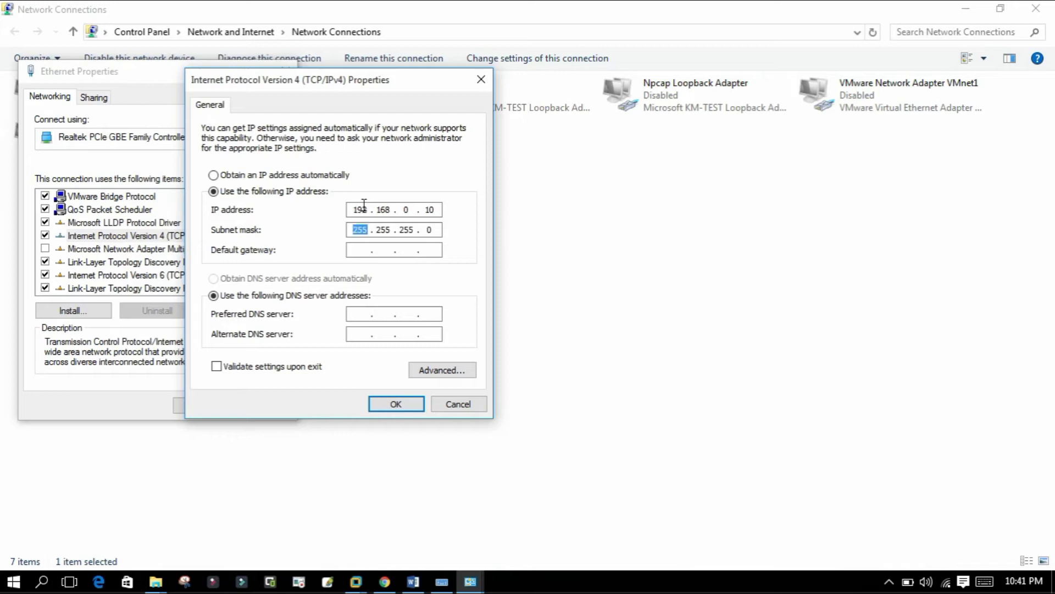
- Set the default gateway to 192.168.0.1 and the DNS servers to 8.8.8.8 and 4.4.2.1, and save the adapter settings
key(Tab)
text(192.168.0.1)
key(Tab)
key(Tab)
text(8.8.8.8)
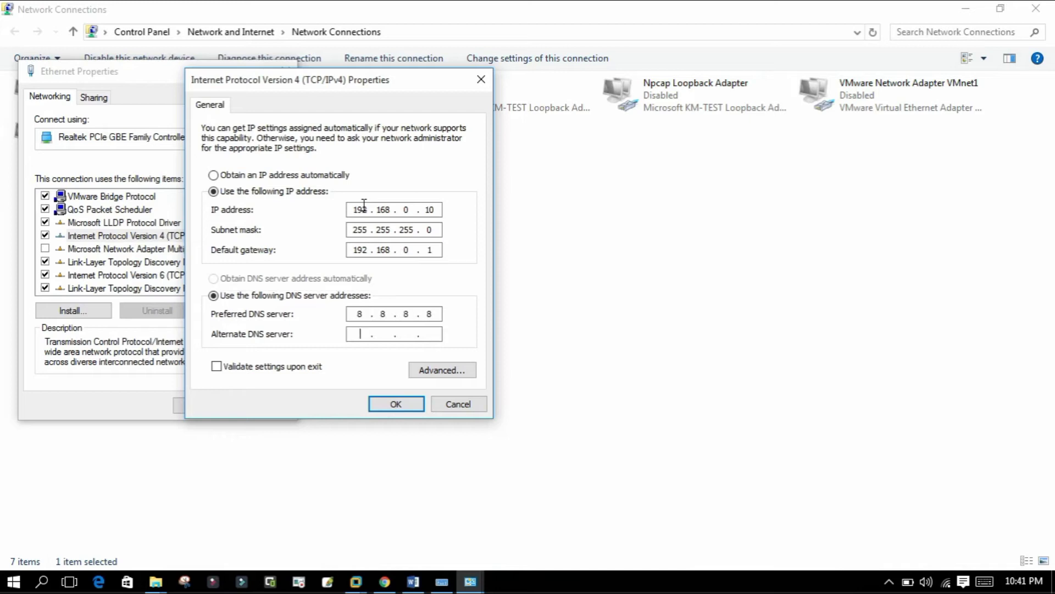
text(4.4.2.1)
click(395, 404)
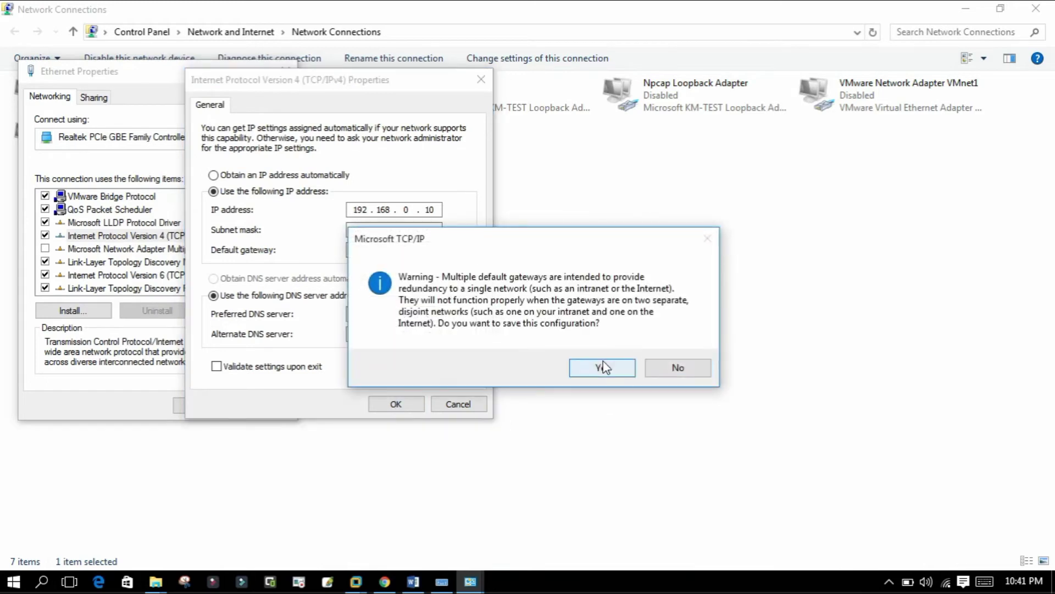
click(605, 368)
click(204, 405)
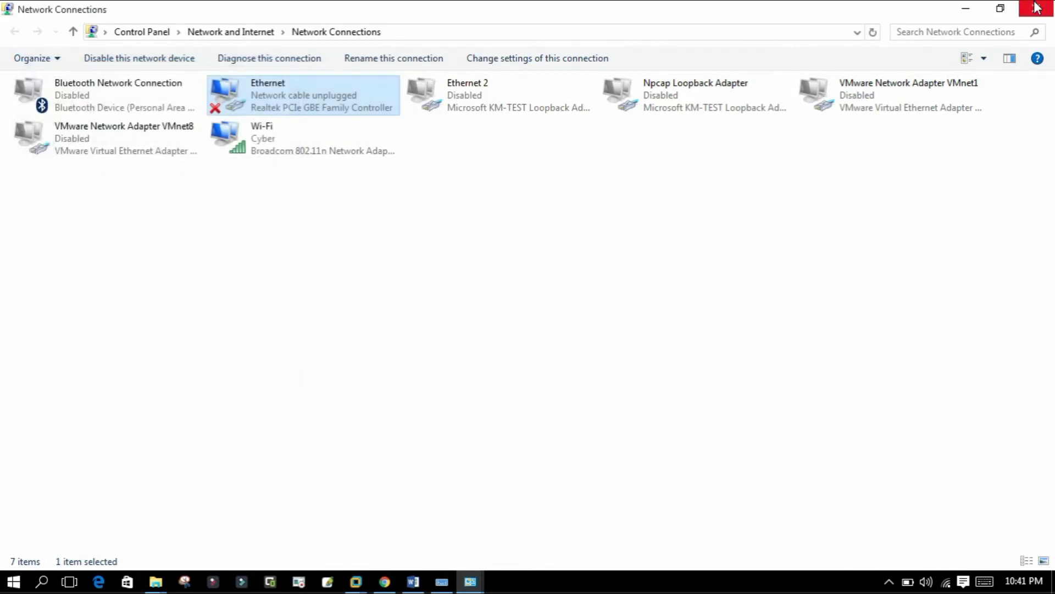
- Close the Windows network settings windows and return to the desktop with the virtual machine still running
click(1036, 8)
click(1034, 12)
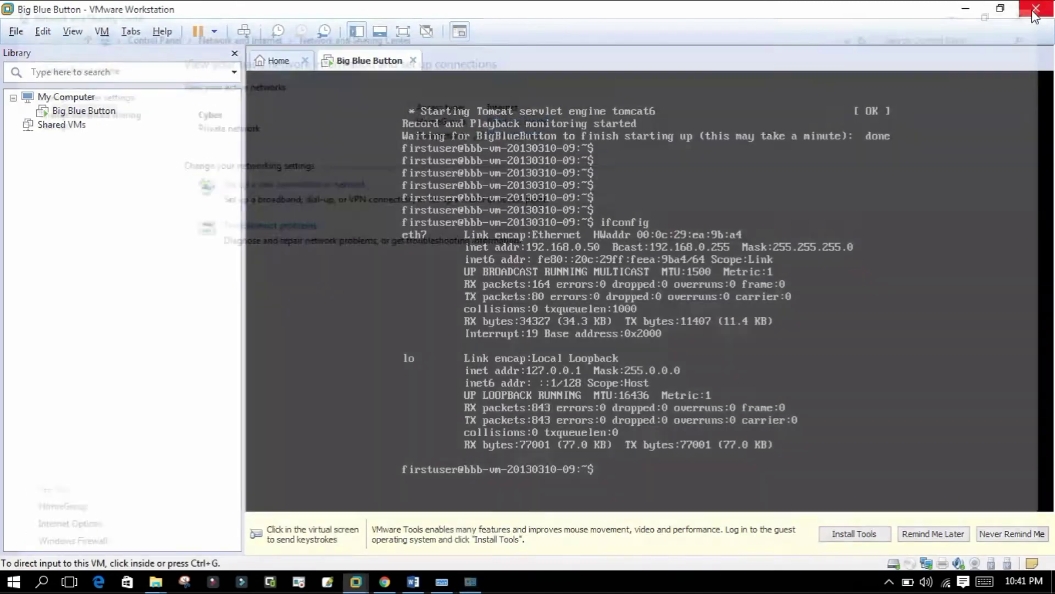
click(1034, 10)
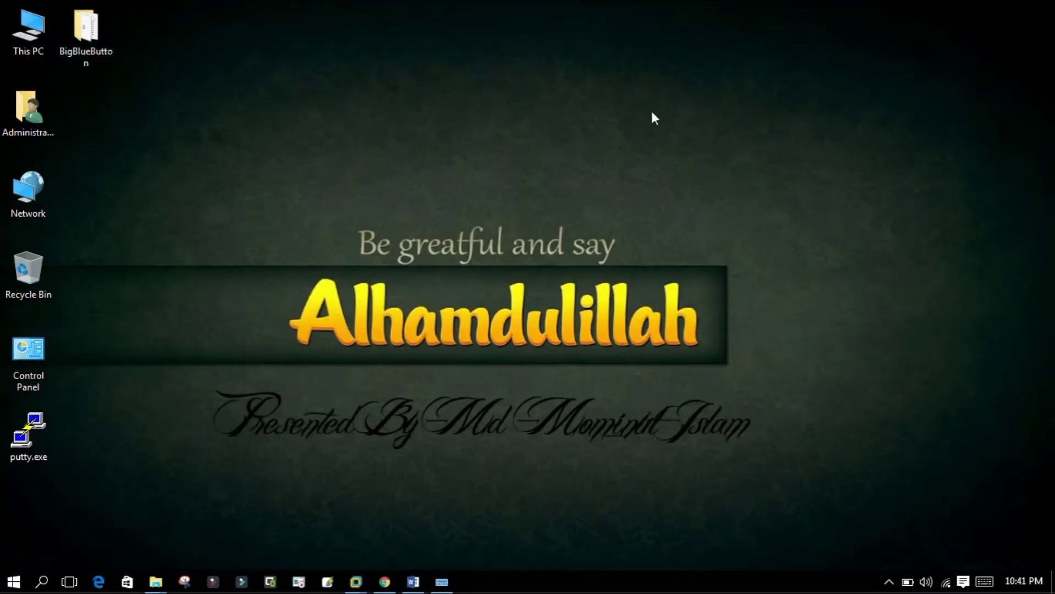
- Ping the BigBlueButton server at 192.168.0.50 from a Windows Command Prompt and minimize the prompt window
key(super+r)
text(cmd)
key(Return)
text(ping 192.168.0.)
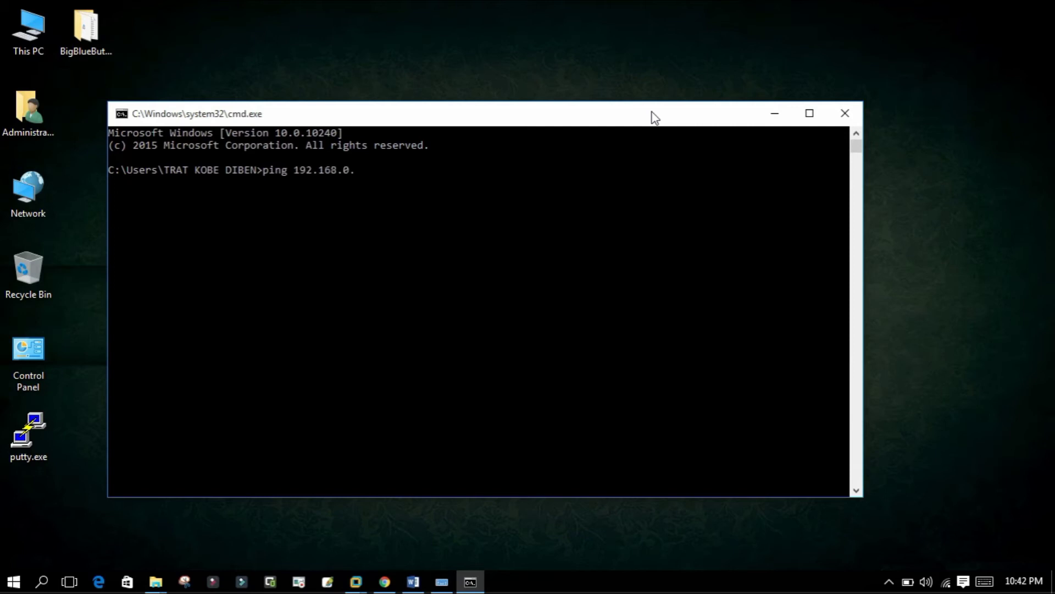
text(50)
key(Return)
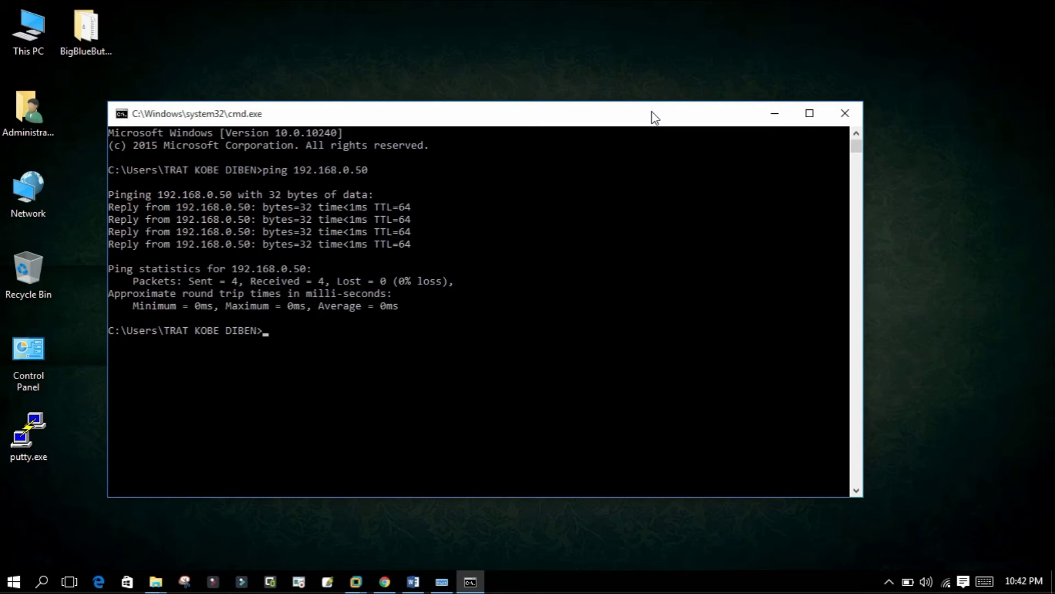
click(778, 114)
right_click(562, 52)
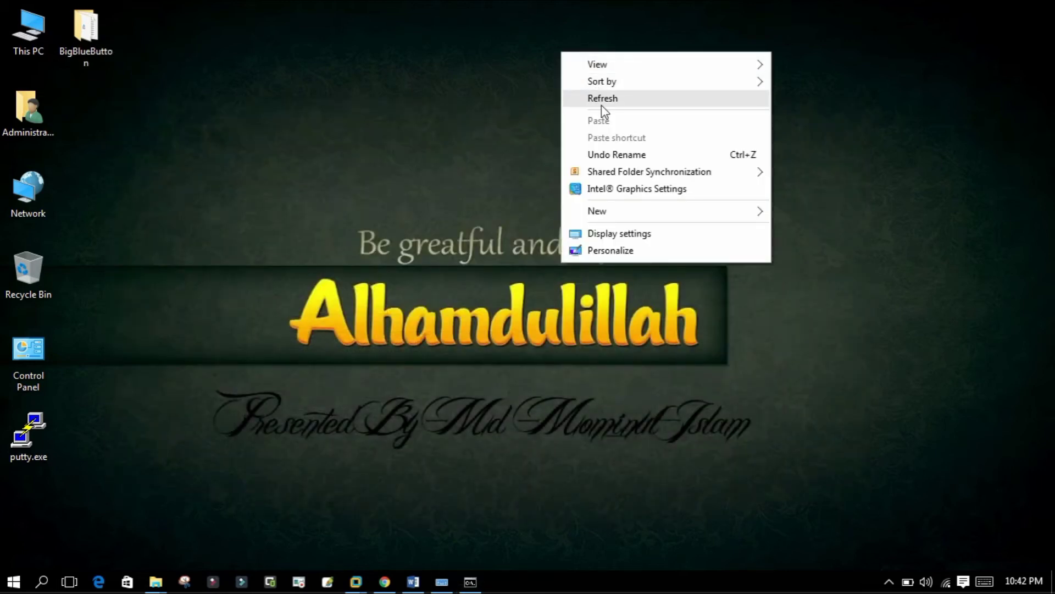
click(602, 104)
right_click(510, 48)
click(559, 93)
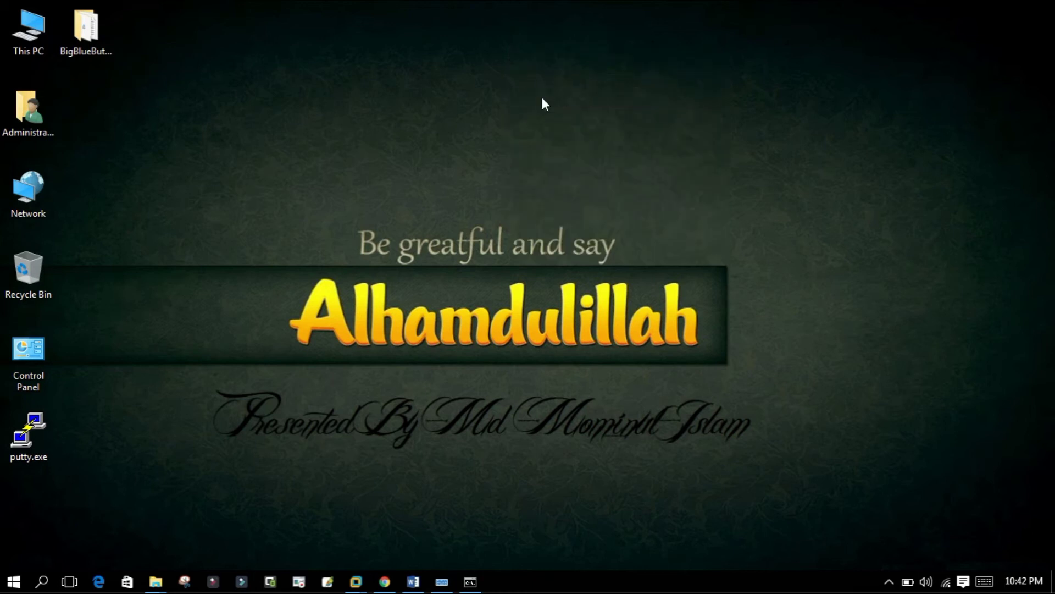
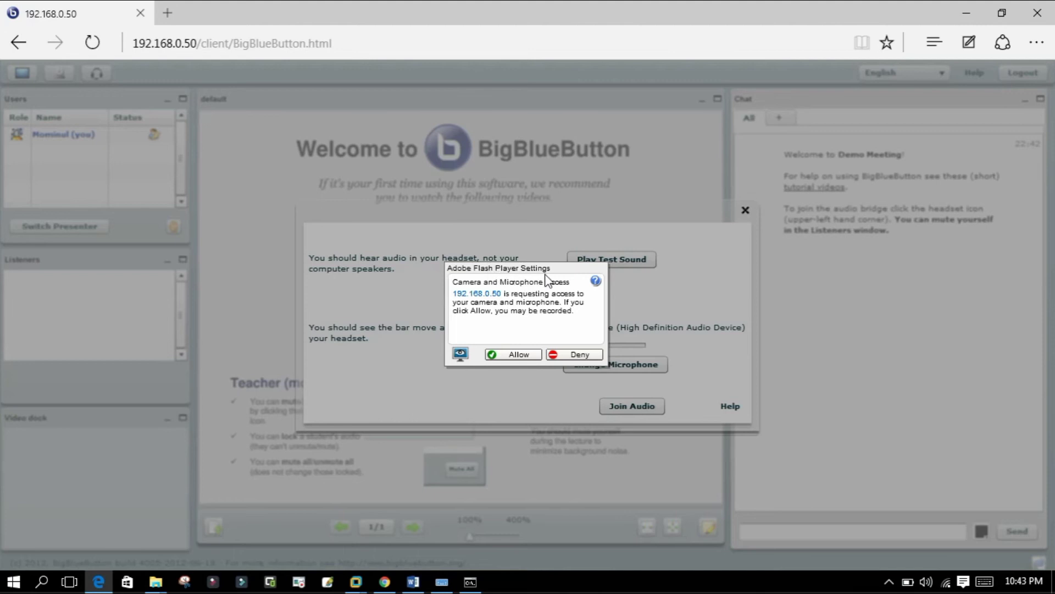
- Allow Flash Player camera and microphone access for 192.168.0.50 and join the meeting's audio
click(519, 355)
click(628, 408)
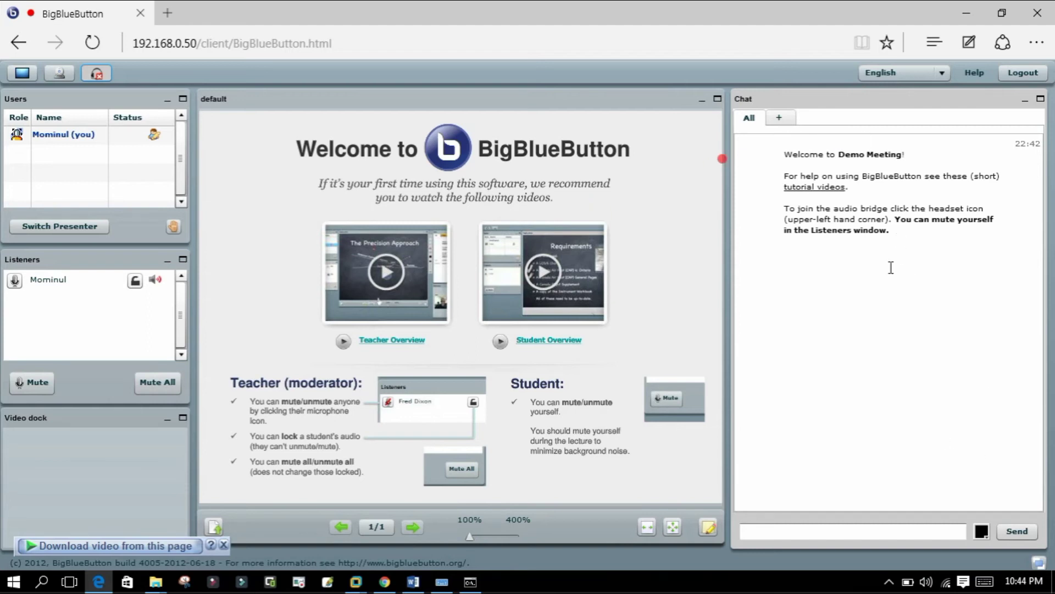
- Send "HI" in the meeting's public chat, followed by a message introducing the sender by first name
click(864, 531)
text(HI)
key(Return)
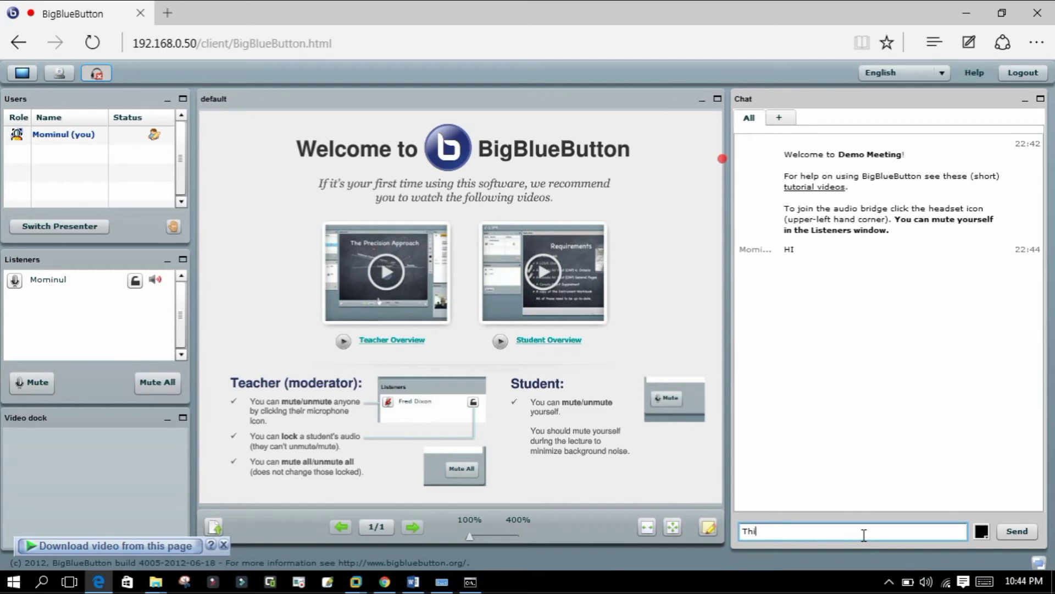
text(This is momin)
key(Return)
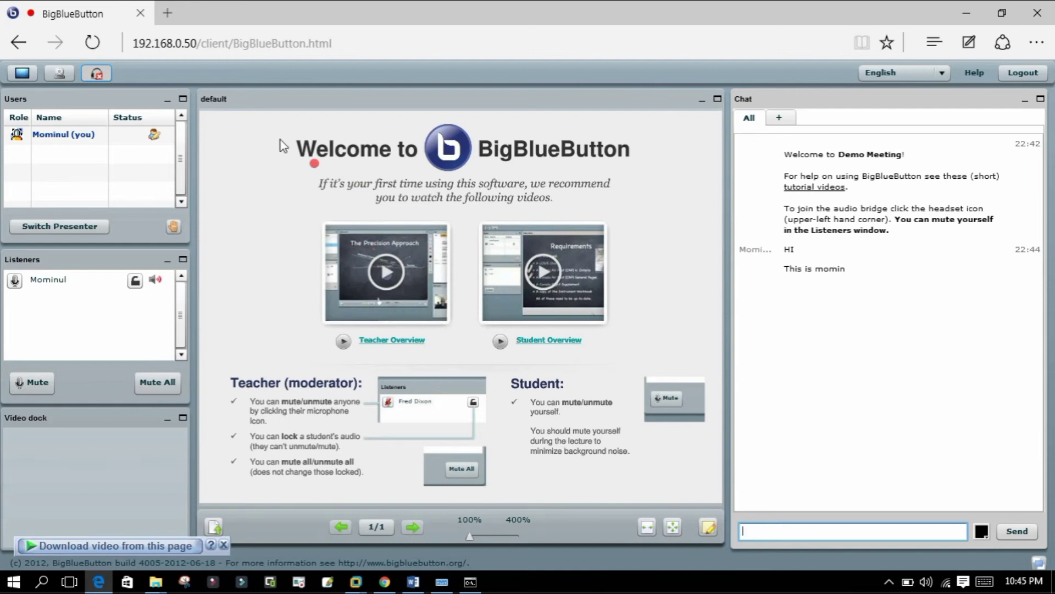
- Share the webcam in the meeting at 320x240, and maximize the video dock and restore it
click(68, 71)
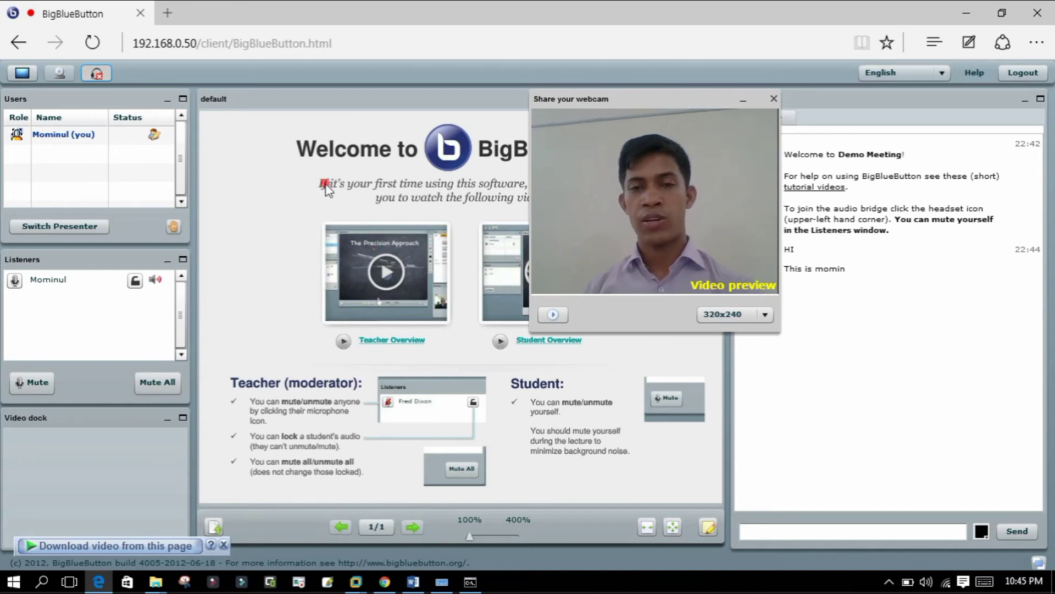
click(553, 314)
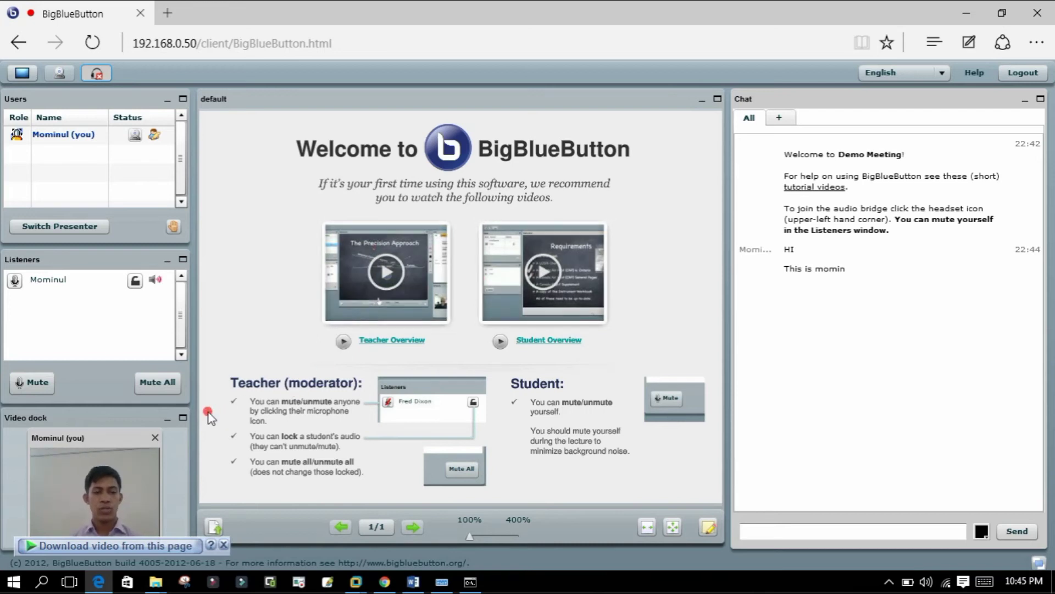
click(183, 419)
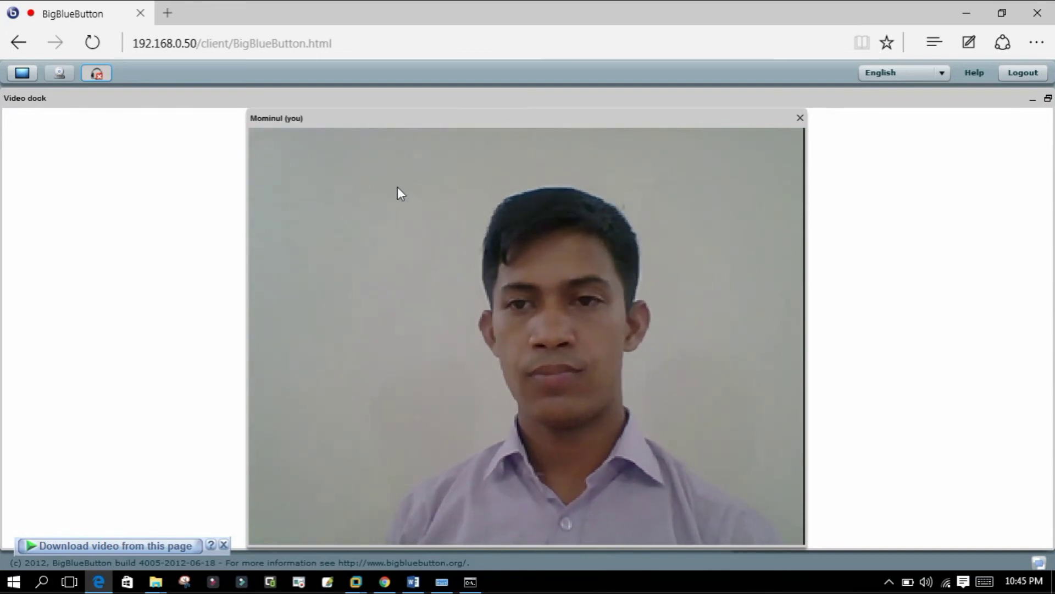
click(1048, 101)
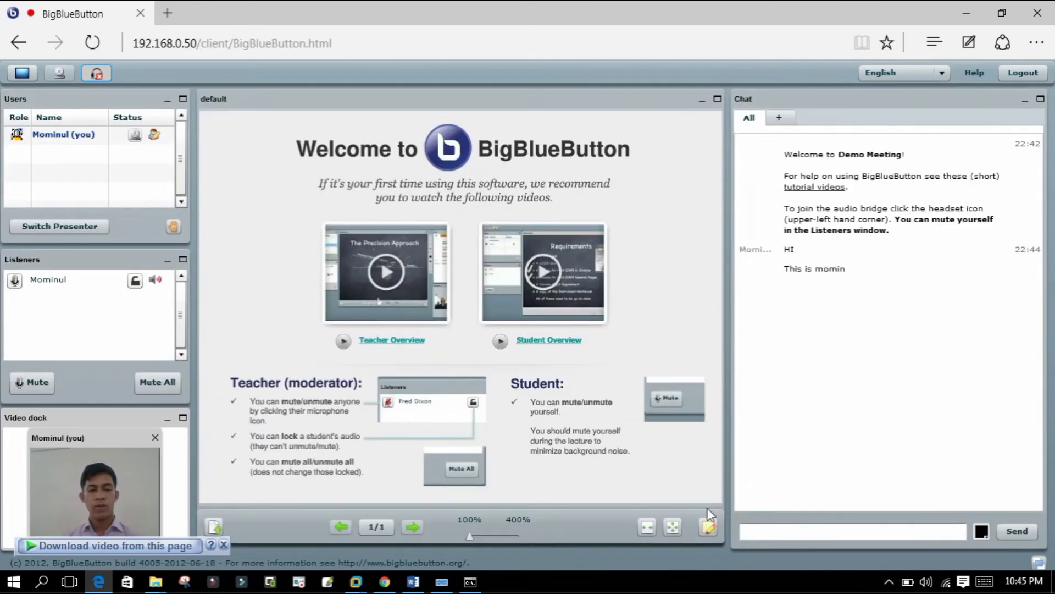
- Maximize the video dock to view the webcam feeds, restore it, and close the own webcam's video
click(686, 336)
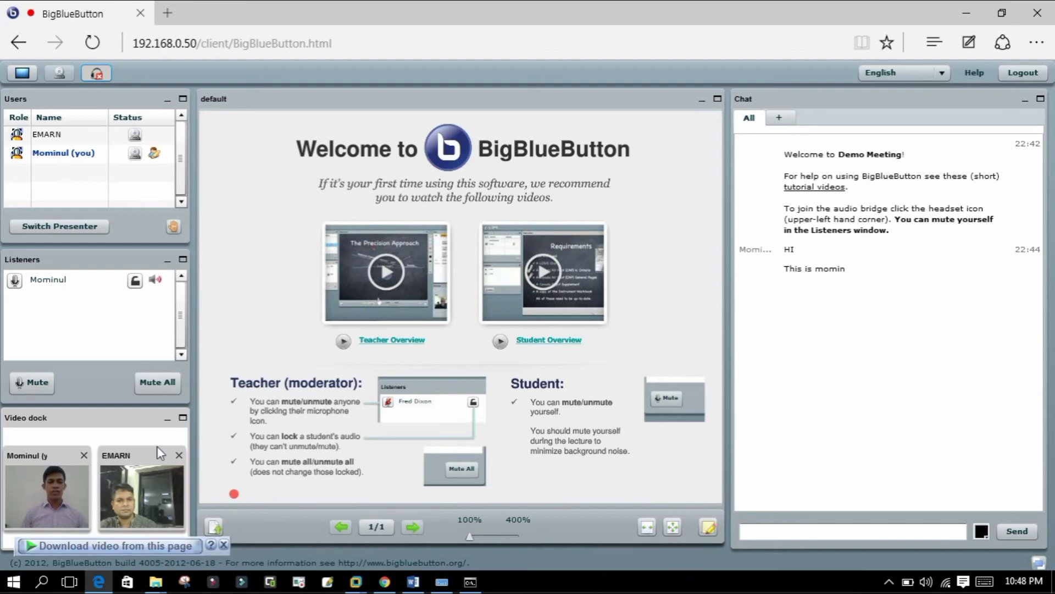
click(183, 418)
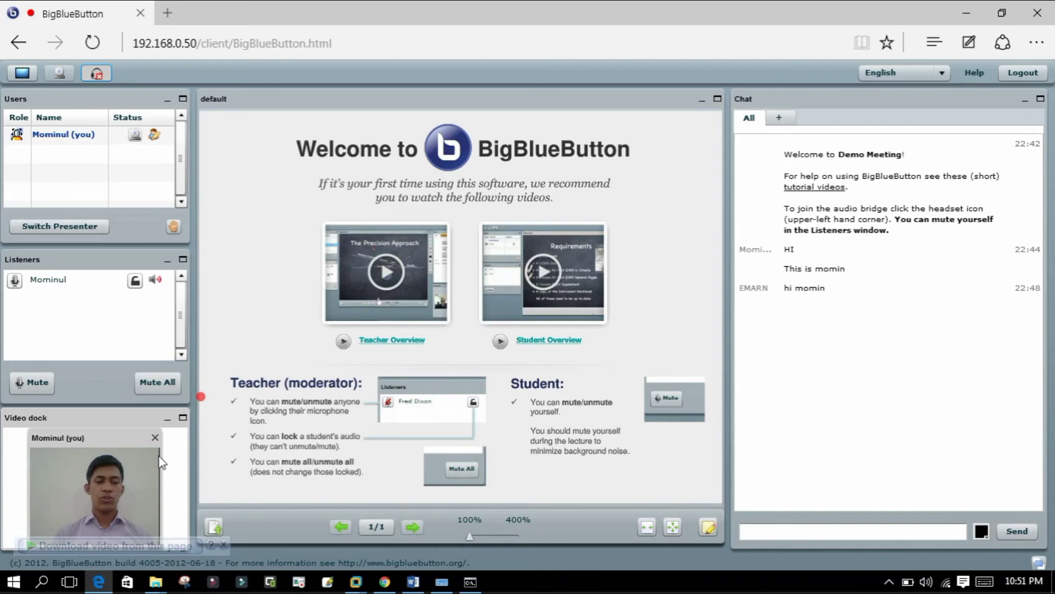
click(184, 419)
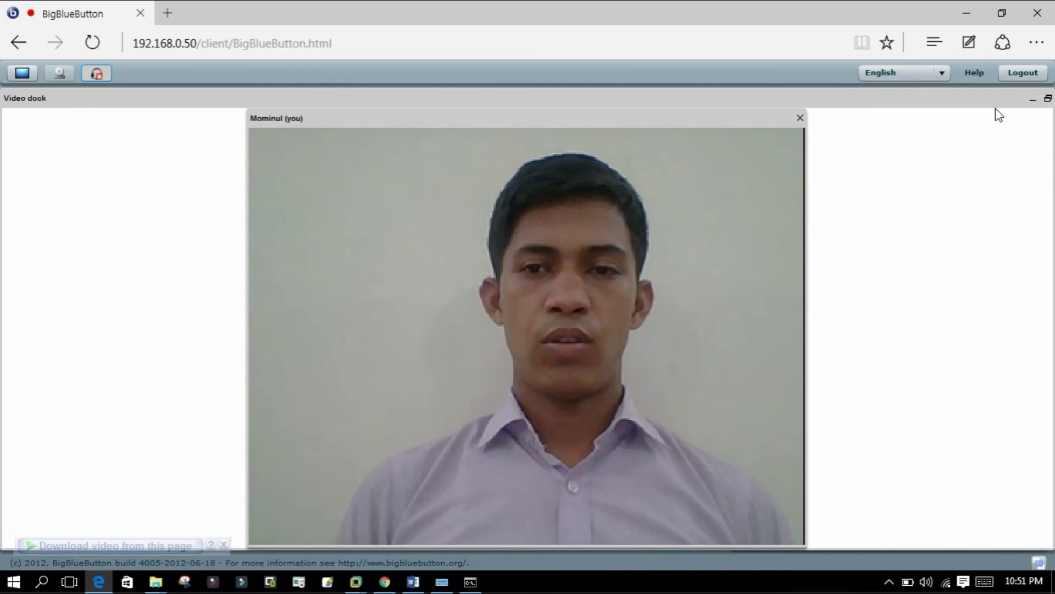
click(1048, 100)
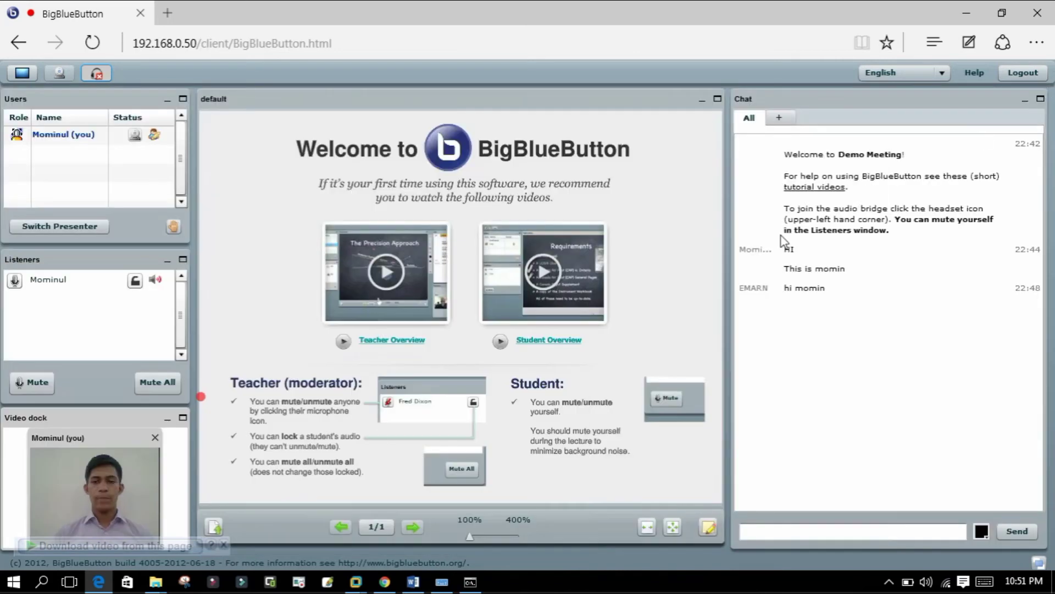
click(155, 438)
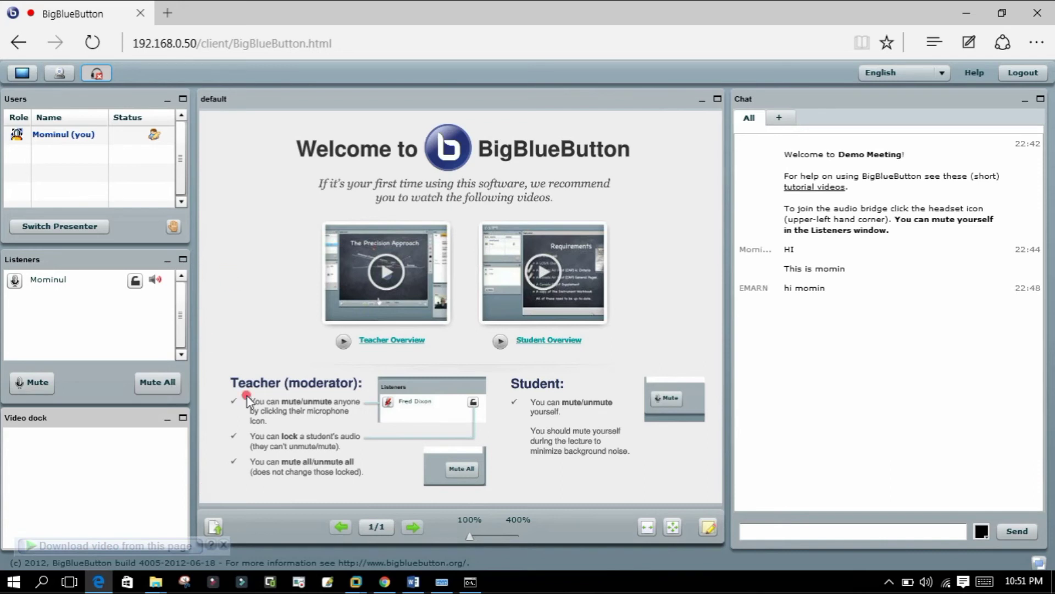
- Upload the JPG portrait from the Desktop's BigBlueButton folder as the meeting presentation
click(215, 528)
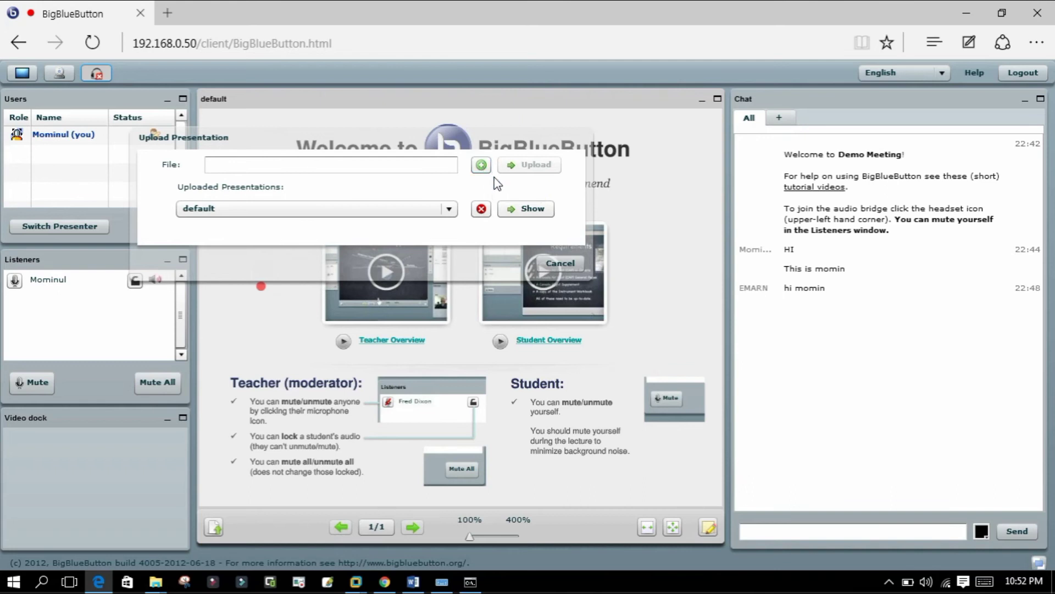
click(482, 165)
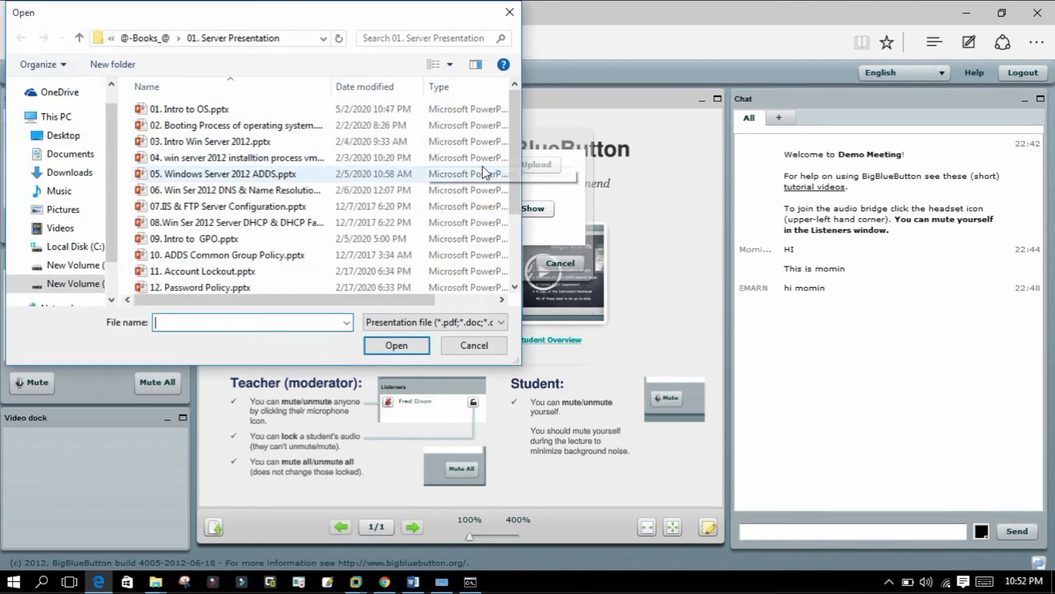
click(62, 135)
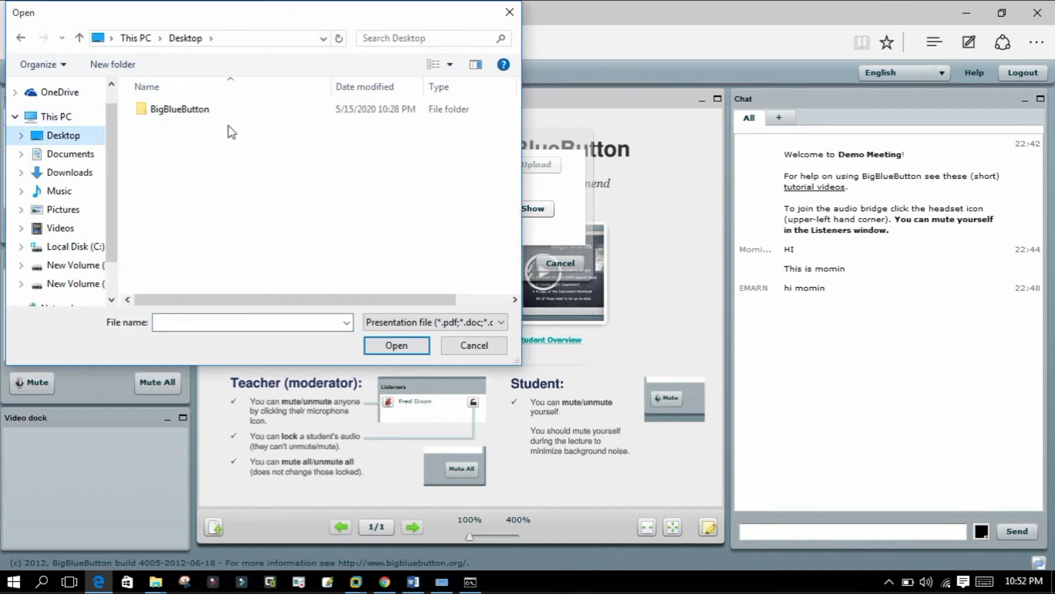
double_click(179, 109)
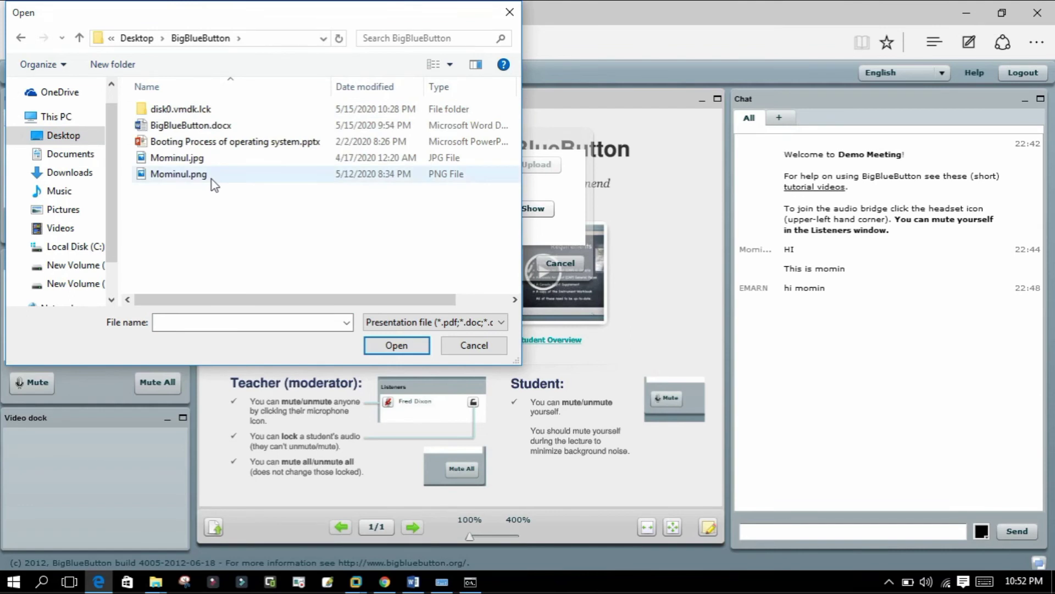
double_click(213, 159)
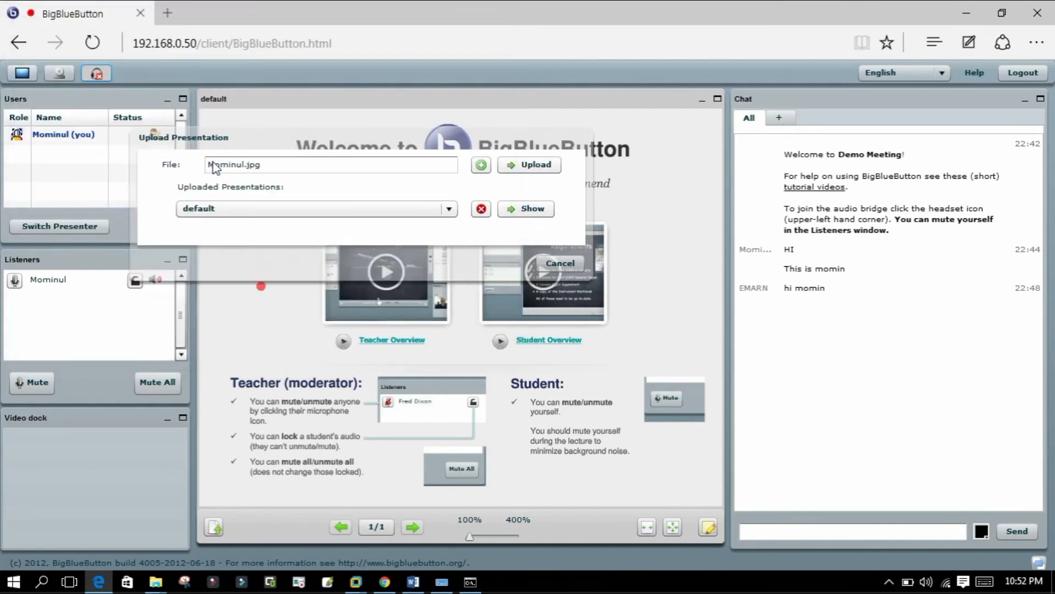
click(532, 166)
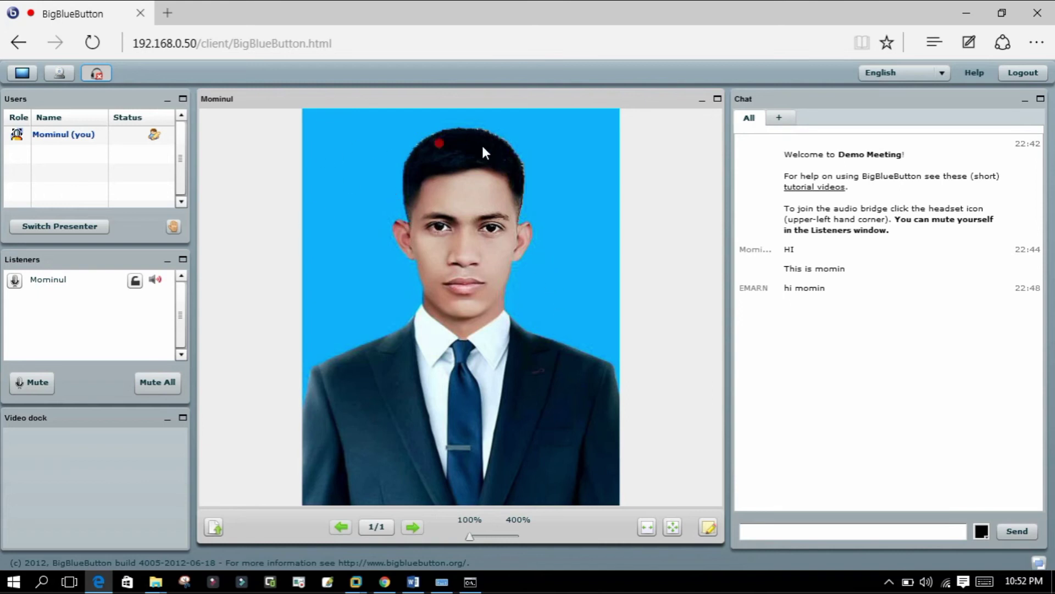
- Show the whiteboard tools and draw a black freehand U-shaped line beside the head in the portrait
click(708, 533)
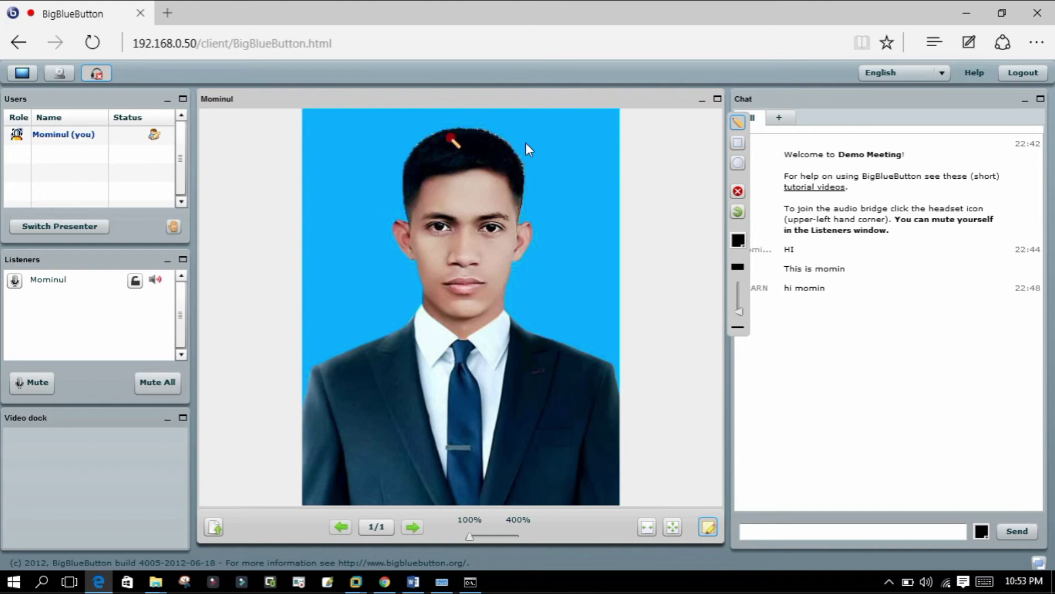
mouse_move(543, 181)
mouse_down()
mouse_move(560, 239)
mouse_move(579, 256)
mouse_up()
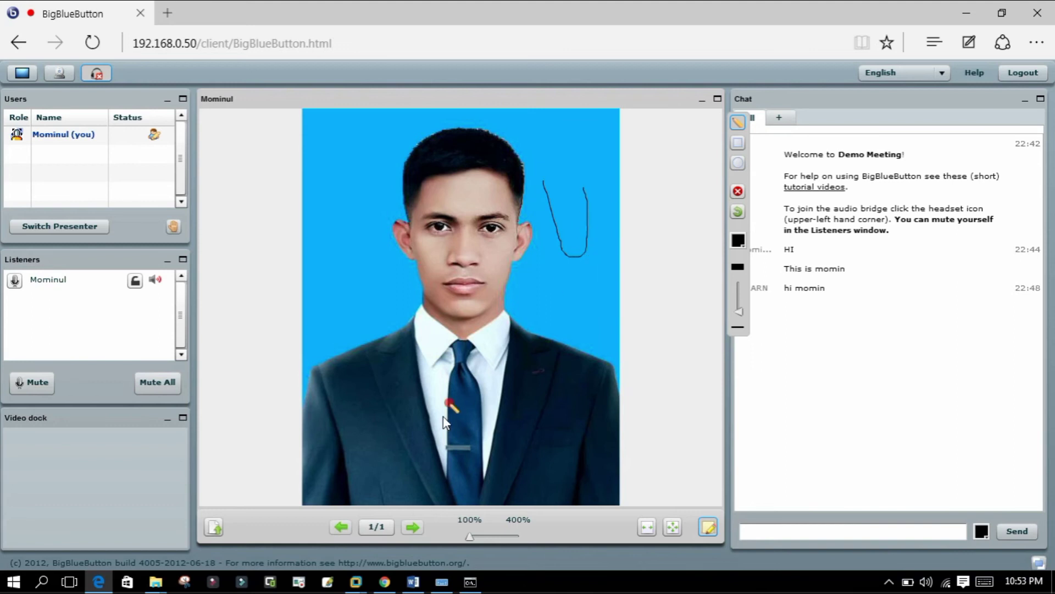
- Try to upload the PNG image from the BigBlueButton folder as the presentation
click(214, 526)
click(482, 165)
click(187, 177)
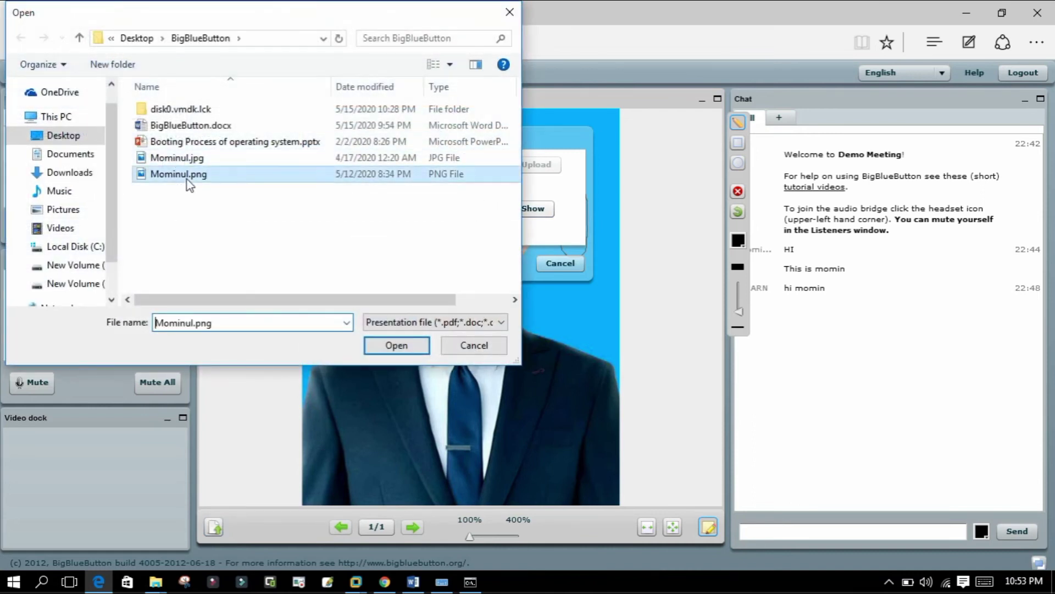
double_click(187, 179)
click(527, 166)
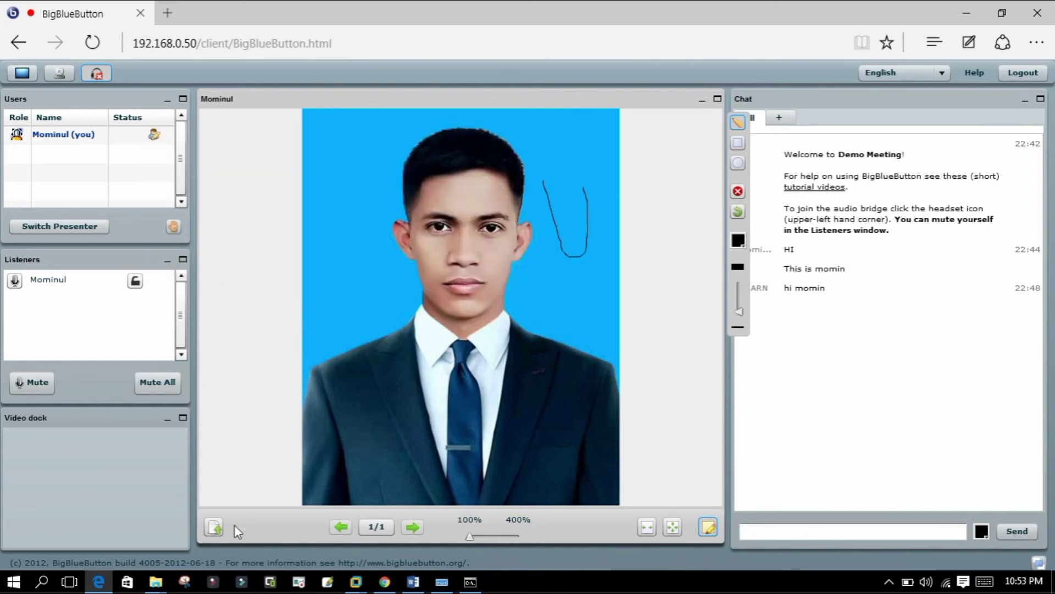
- Upload the JPG portrait from the BigBlueButton folder again as the presentation
click(215, 527)
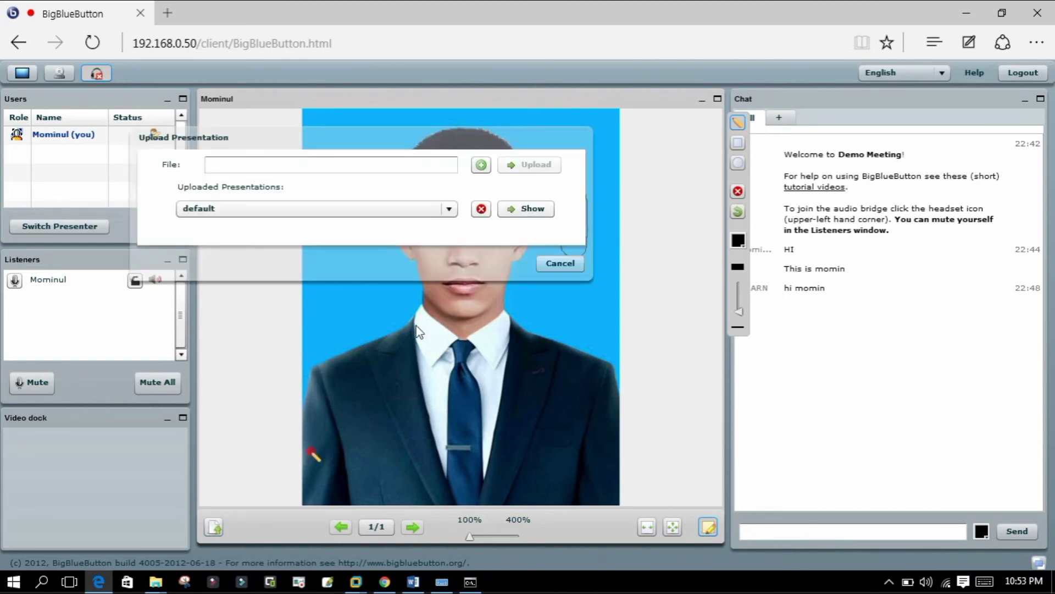
click(482, 164)
double_click(236, 158)
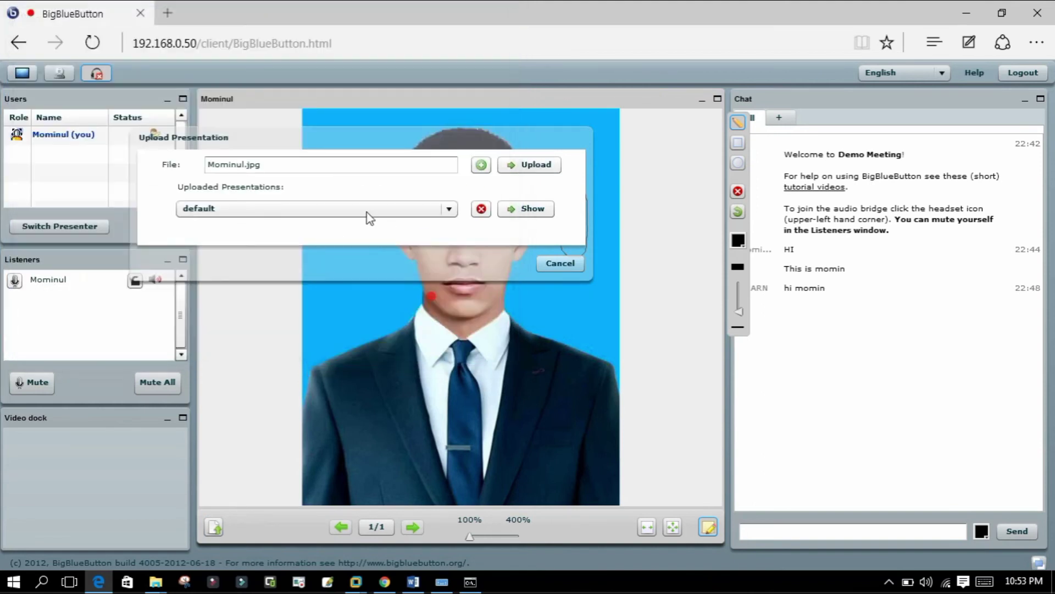
click(541, 168)
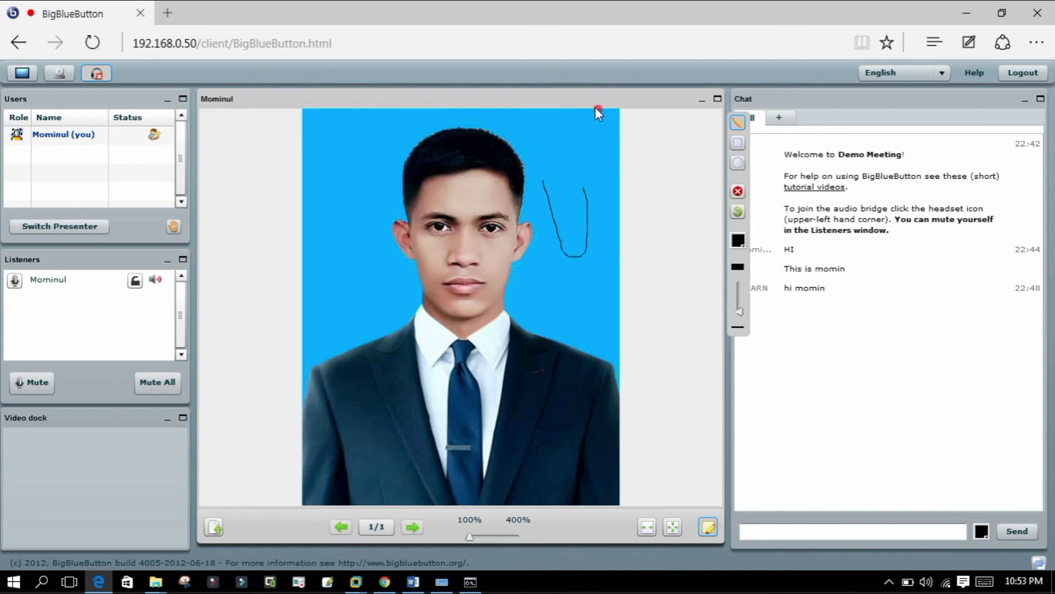
- Upload "Booting Process of operating system.pptx" from the BigBlueButton folder as the meeting presentation
click(214, 527)
click(481, 165)
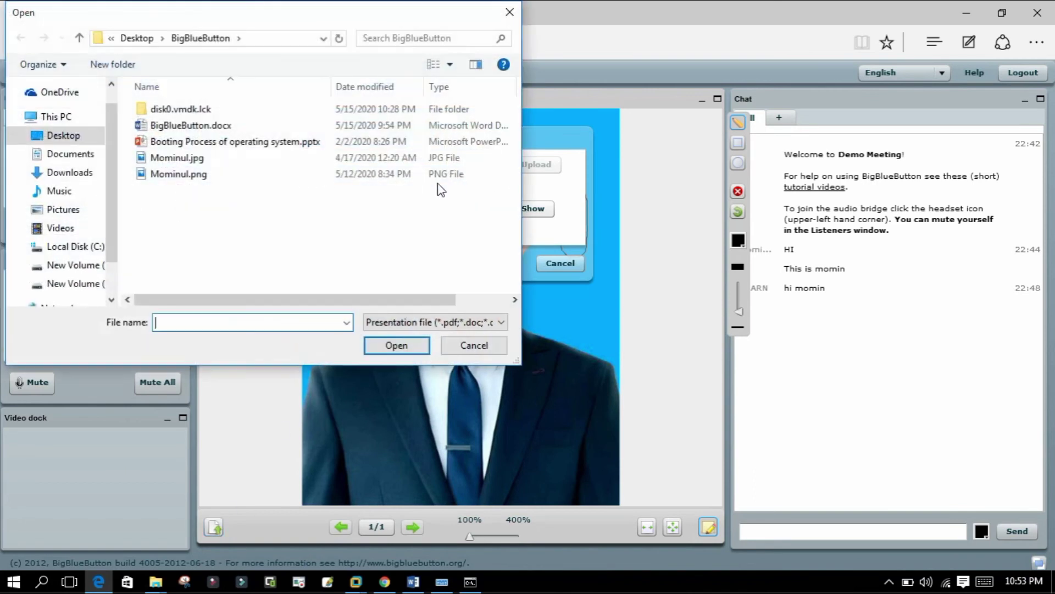
double_click(177, 144)
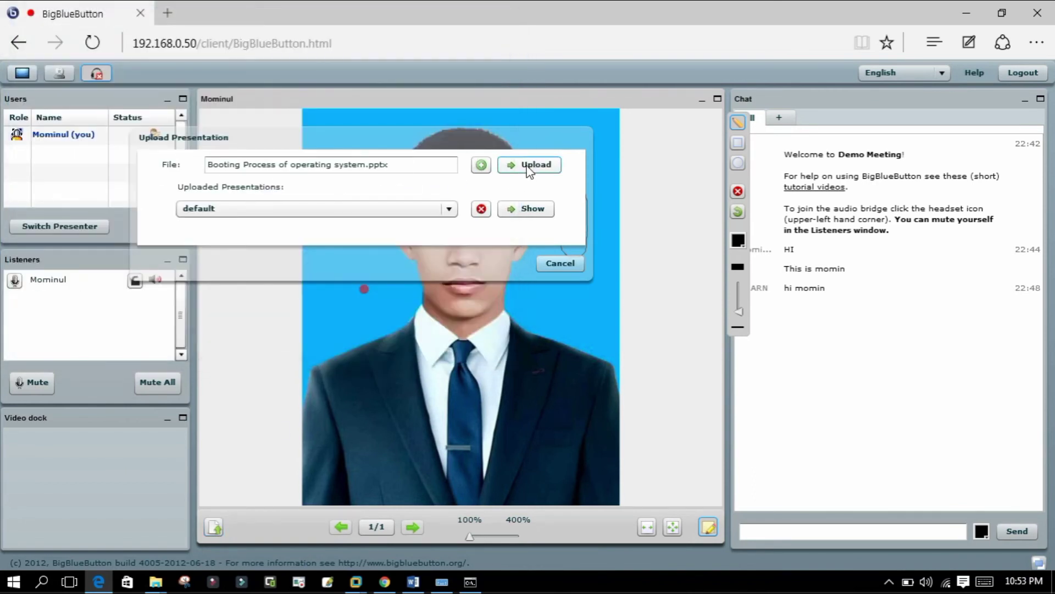
click(533, 167)
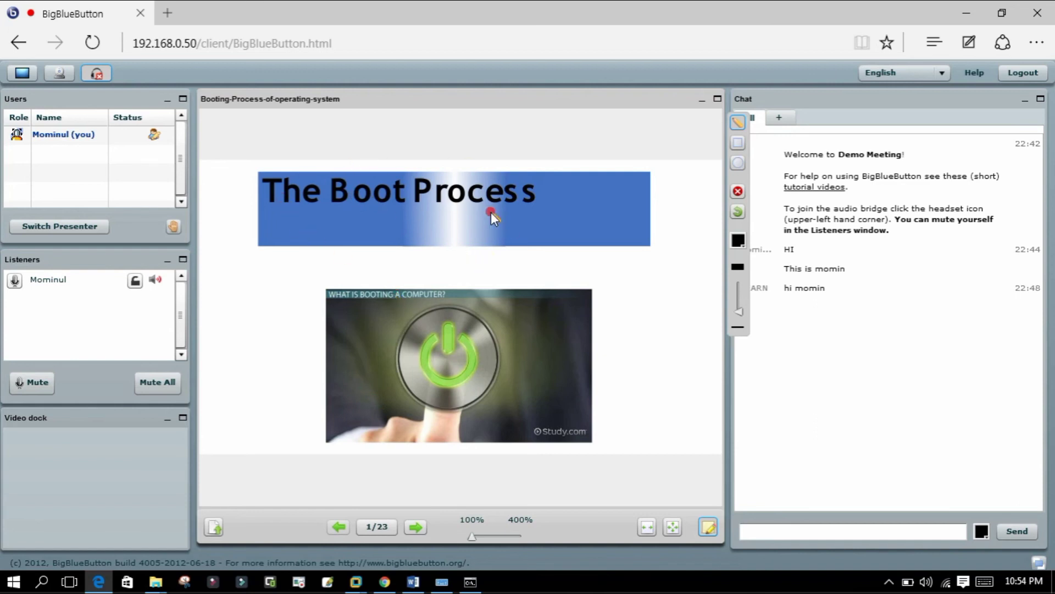
- Advance the boot process presentation to slide 4 and return to slide 2
click(417, 527)
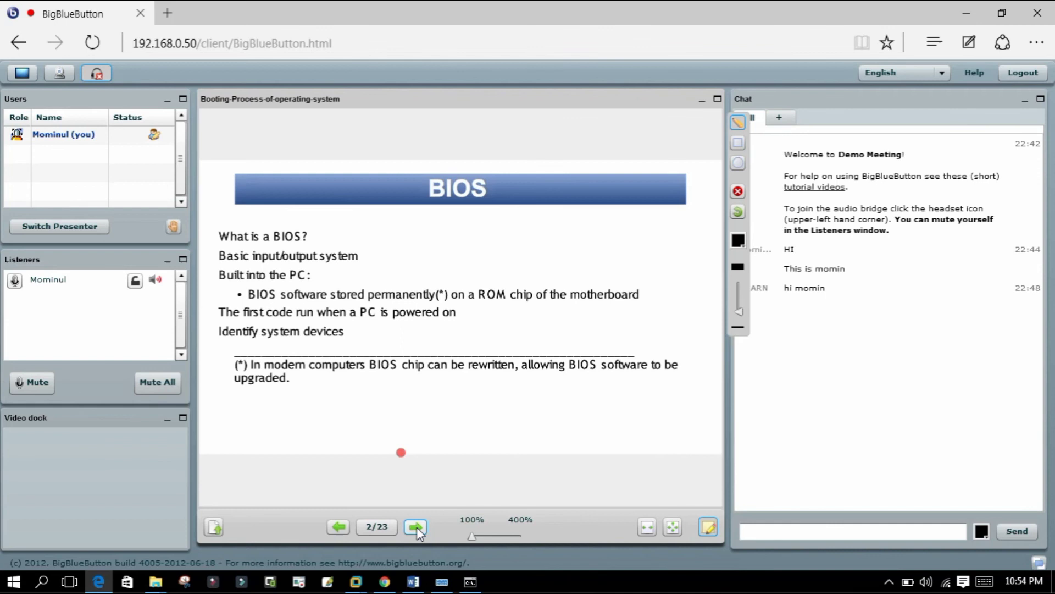
click(416, 526)
click(414, 529)
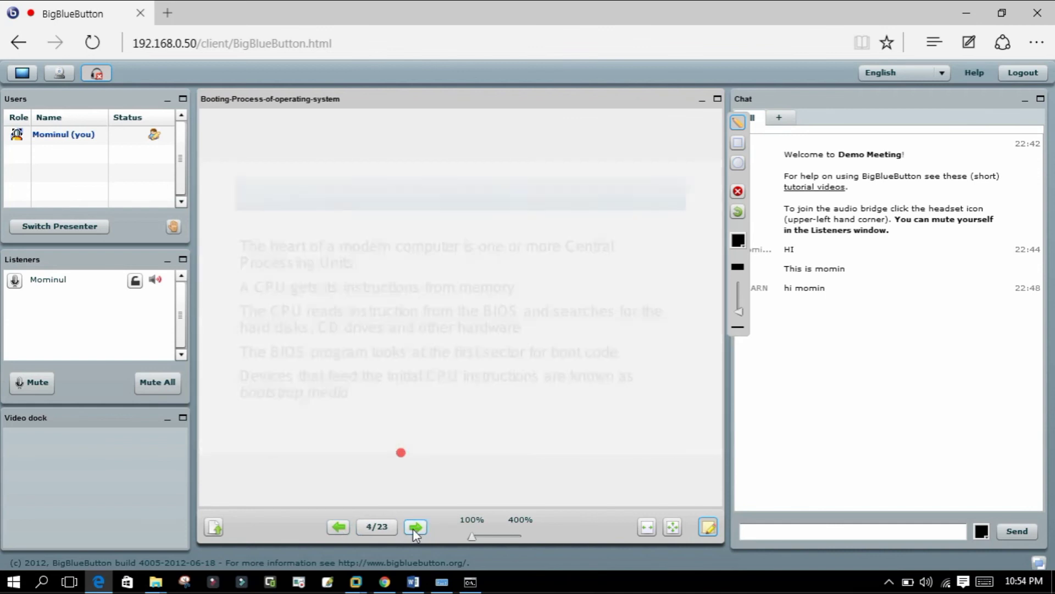
click(348, 528)
click(348, 529)
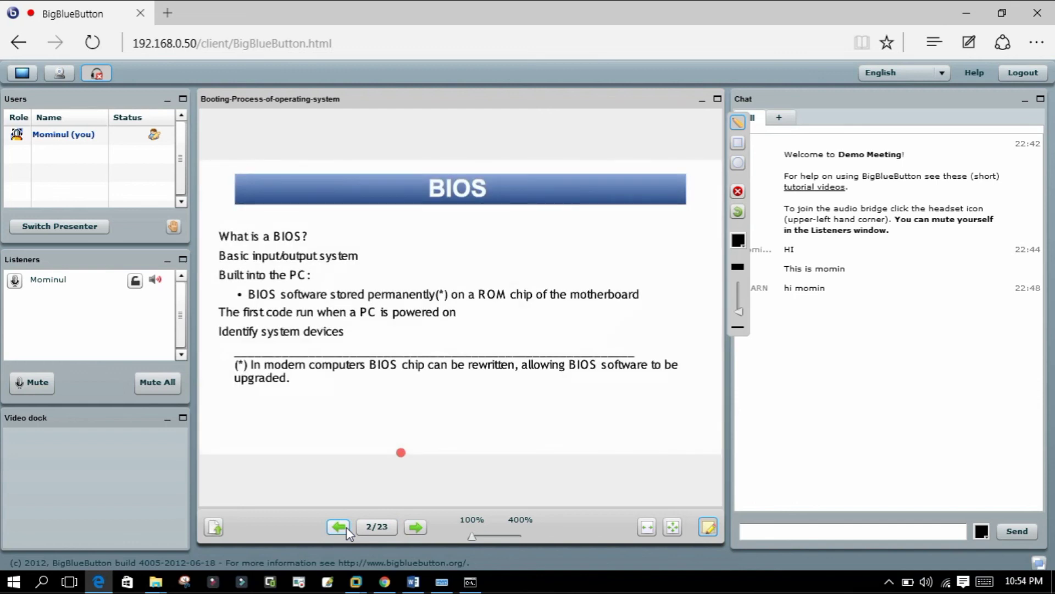
- Set the whiteboard pencil colour to red and circle "the motherboard" and the "BIOS" title on slide 2
click(739, 243)
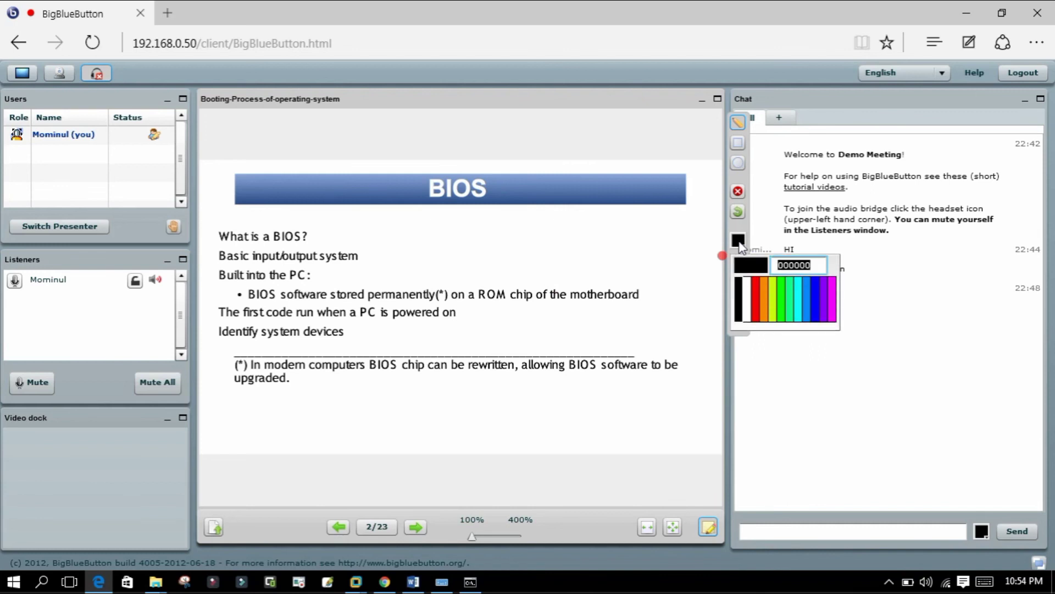
click(758, 285)
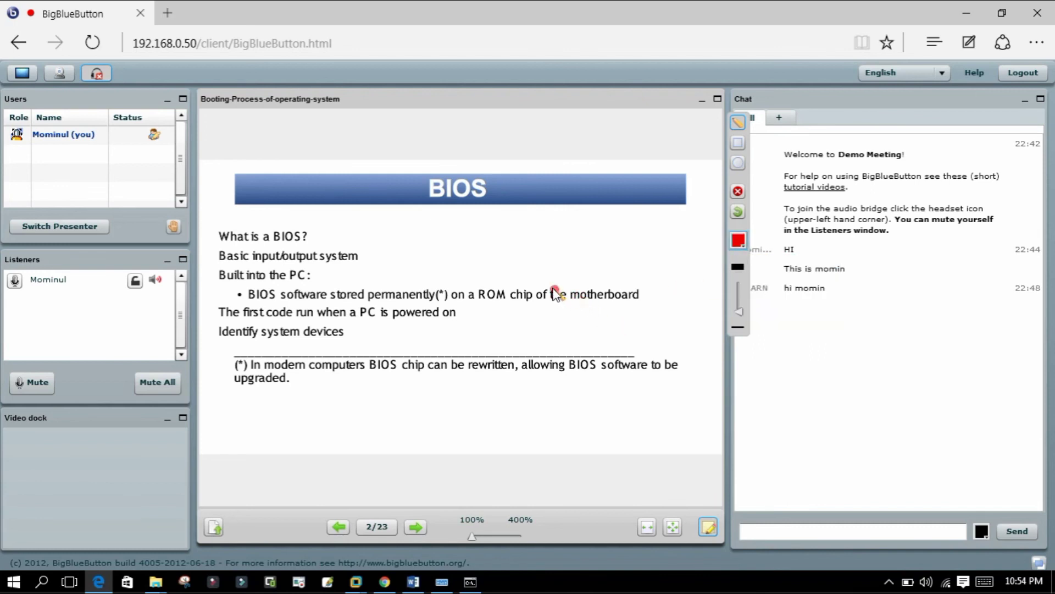
mouse_move(550, 277)
mouse_down()
mouse_move(606, 325)
mouse_move(667, 295)
mouse_move(550, 276)
mouse_up()
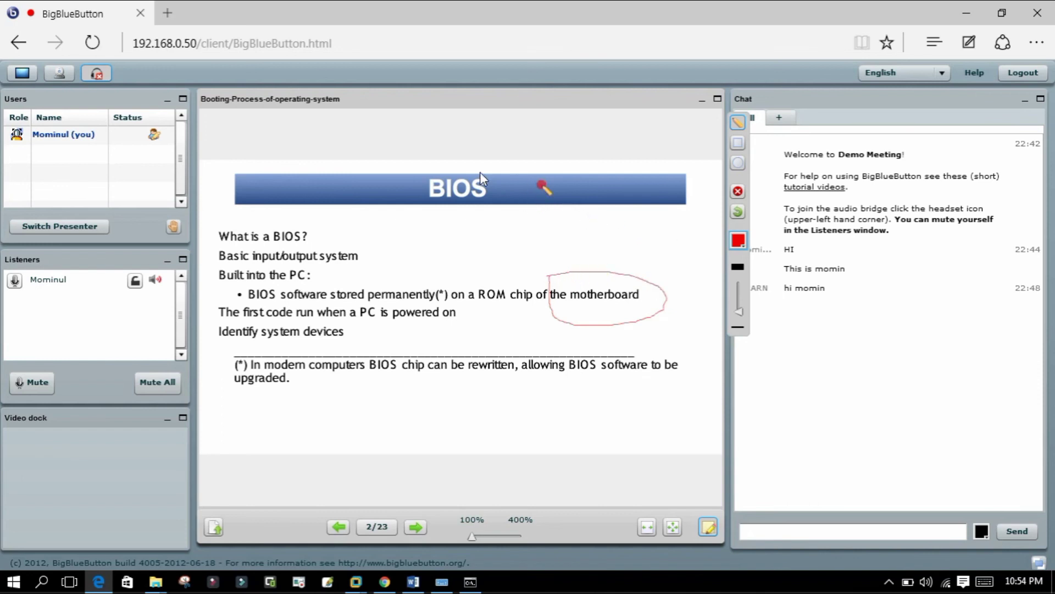
mouse_move(483, 160)
mouse_down()
mouse_move(419, 228)
mouse_move(531, 203)
mouse_move(501, 160)
mouse_up()
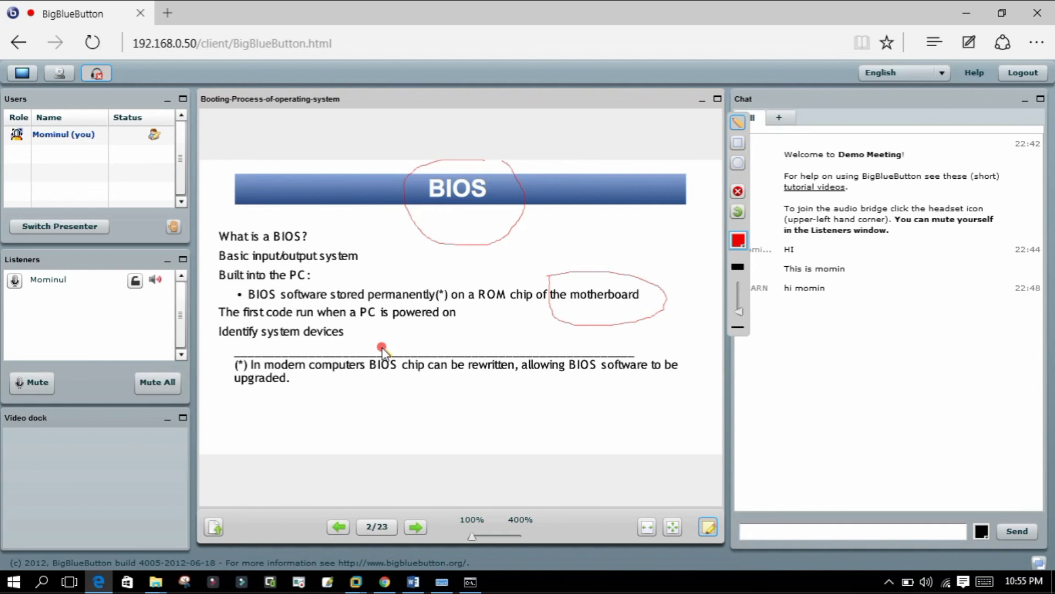
- Clear all whiteboard drawings from slide 2 and slightly increase the pencil's line thickness
click(743, 194)
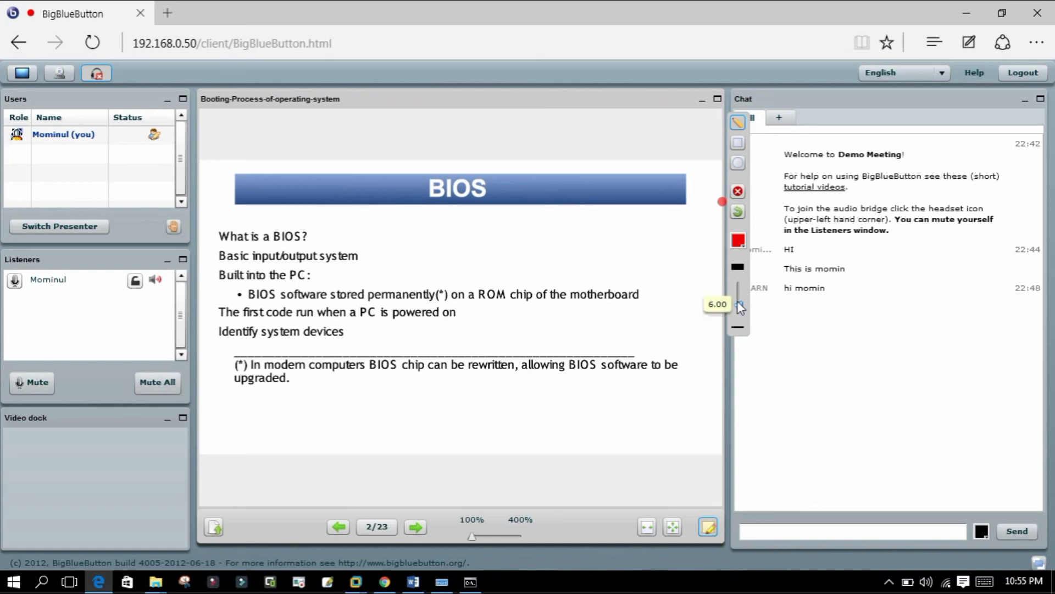
drag(737, 303, 738, 307)
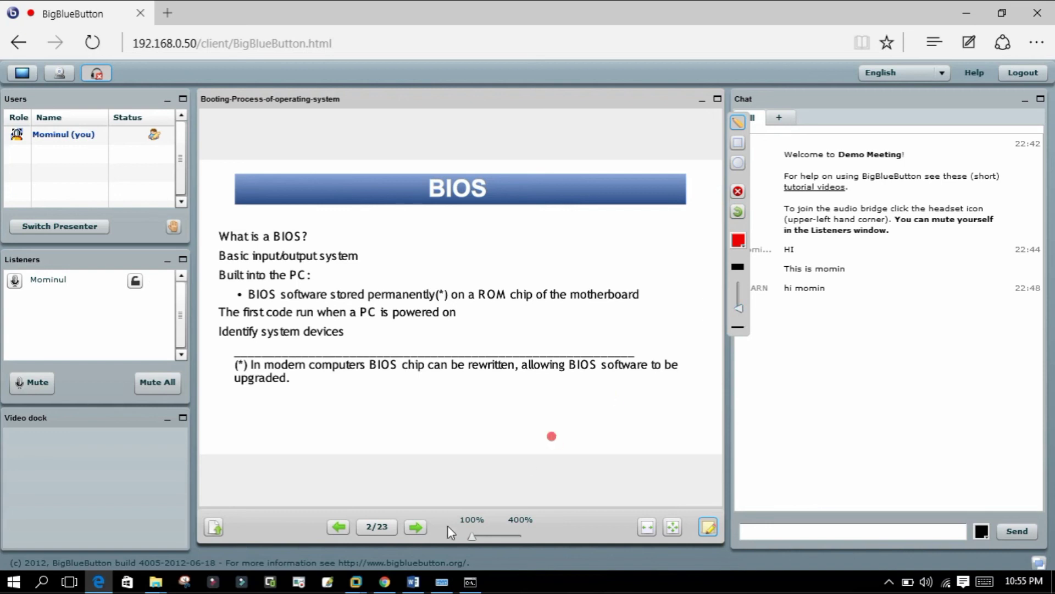
- Zoom in on slide 2, reset the zoom to 100%, and fit the slide to the presentation width
click(476, 537)
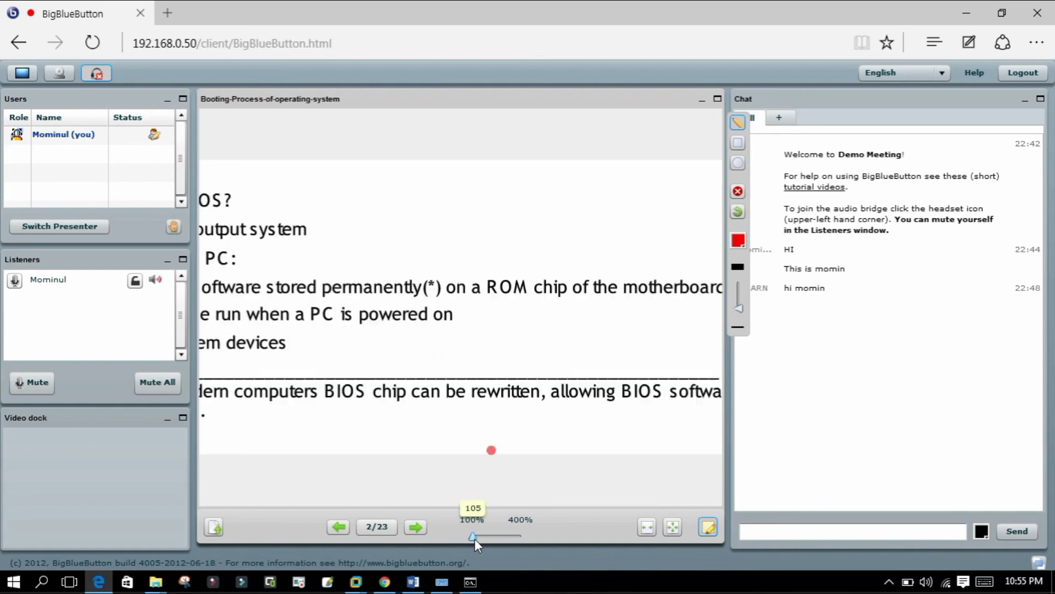
mouse_move(477, 539)
mouse_down()
mouse_move(515, 534)
mouse_move(472, 533)
mouse_up()
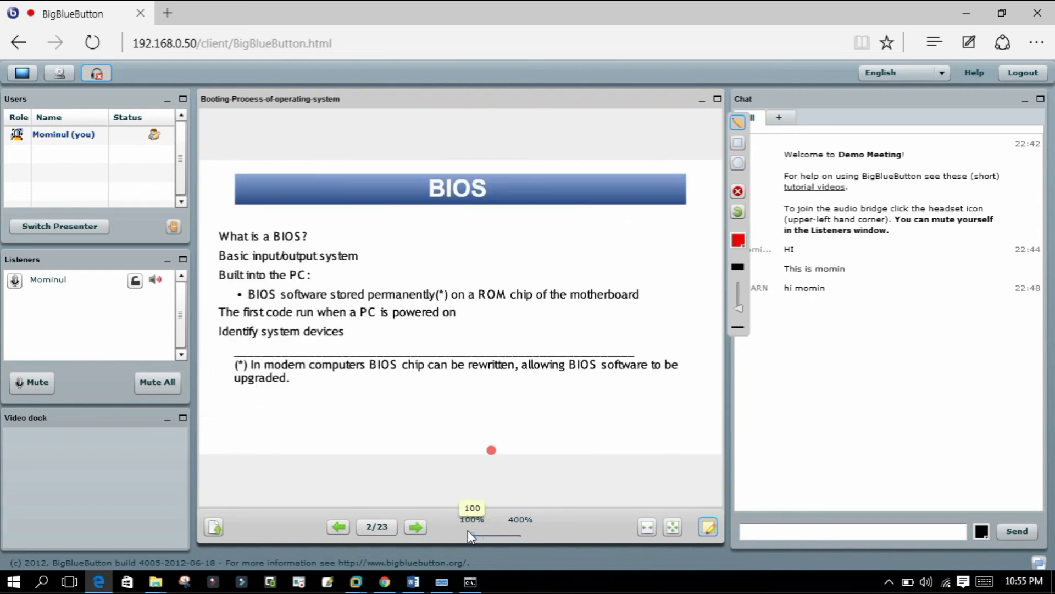
click(645, 528)
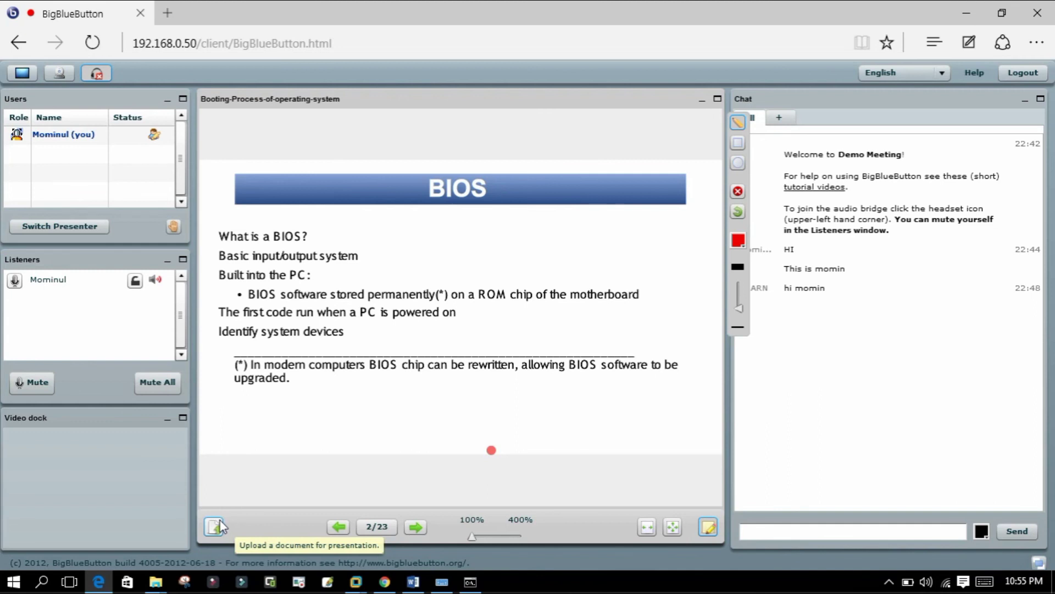
- Page the presentation forward to slide 7 and back to slide 3
click(408, 526)
click(407, 526)
click(409, 526)
click(409, 526)
click(409, 526)
click(344, 526)
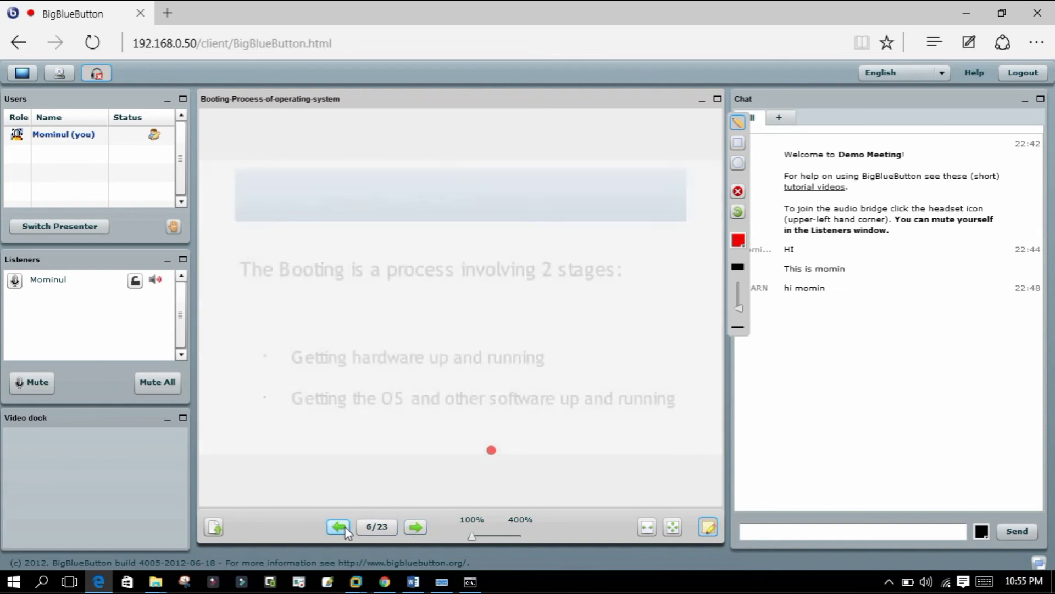
click(345, 526)
click(344, 526)
click(344, 526)
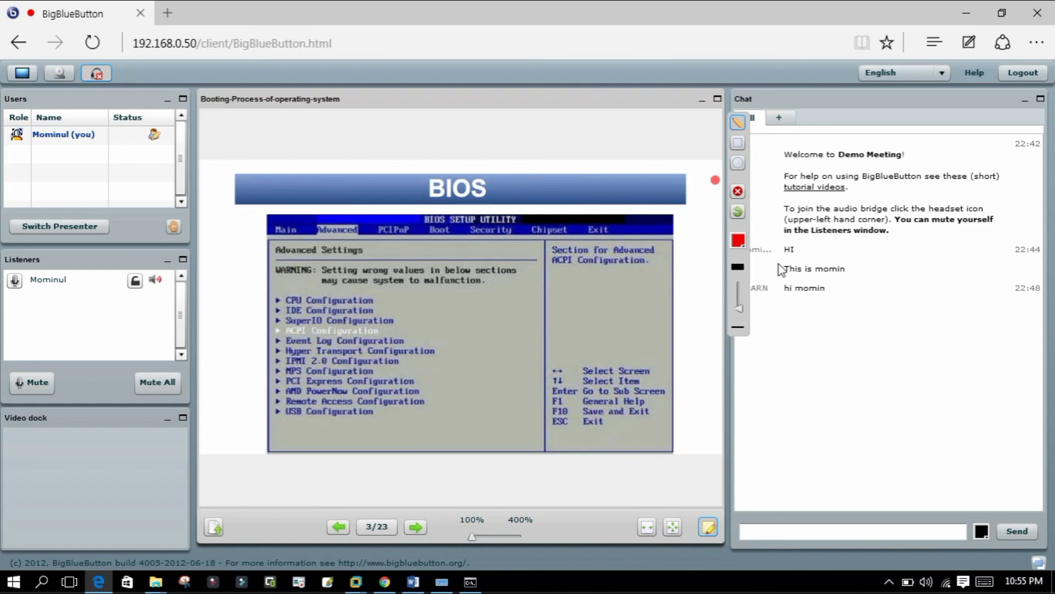
- Send the message "Hellow SIr" in the meeting's public chat
click(803, 537)
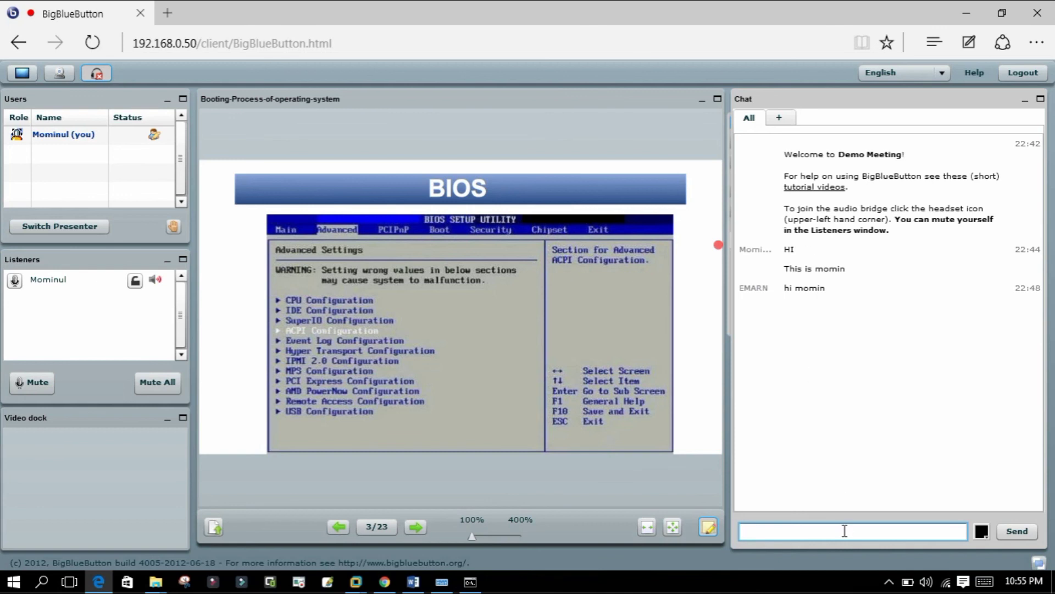
text(Hellow SIr)
key(Return)
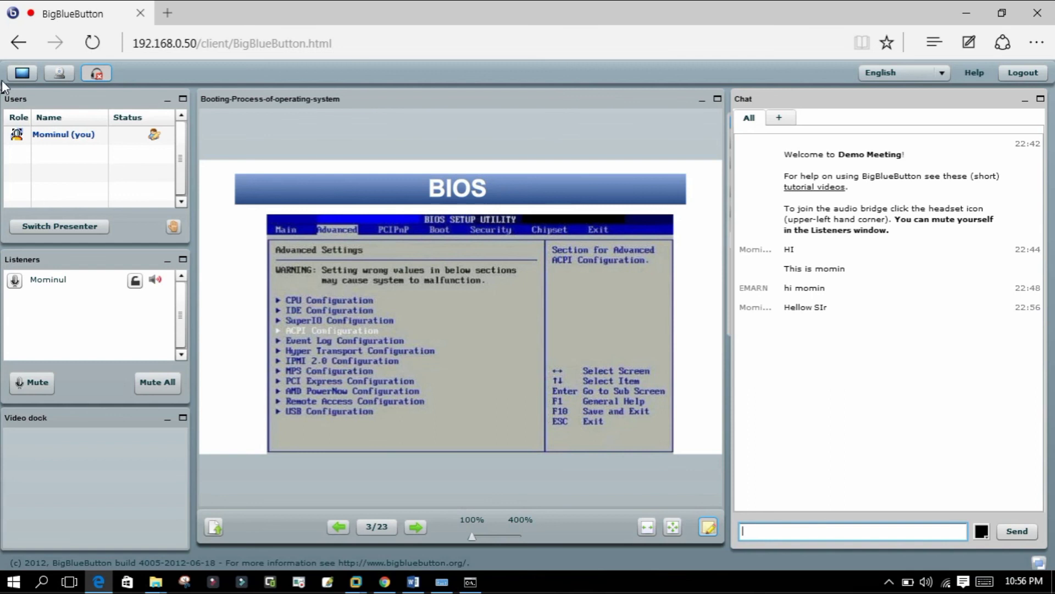
- Set the chat text colour to green and send the message "Hello"
click(981, 531)
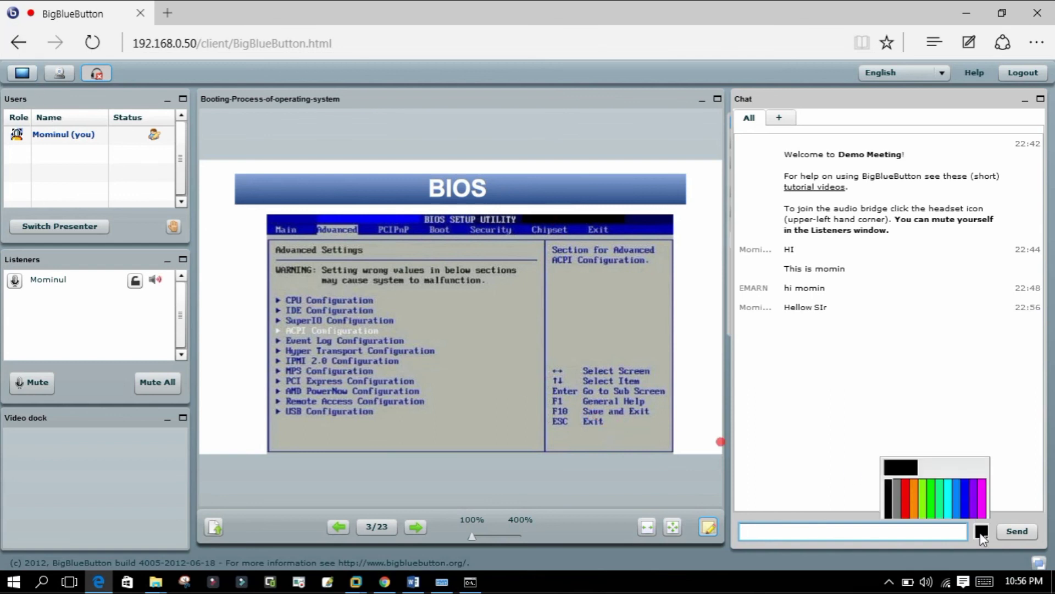
click(933, 500)
text(Hello)
key(Return)
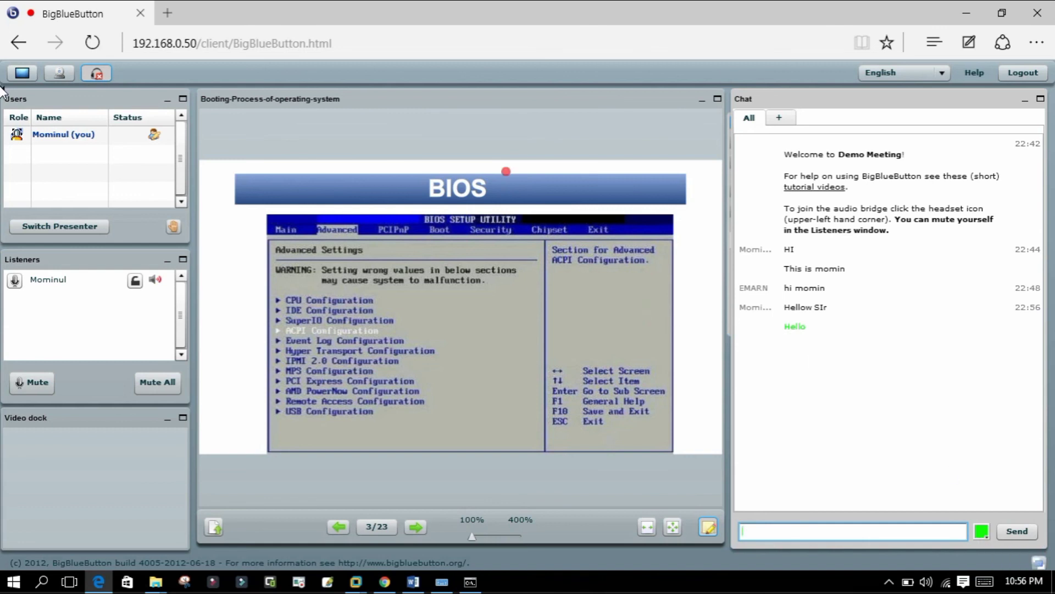
- Try to share the full screen through desktop sharing, page back to slide 2, and close the sharing preview
click(21, 73)
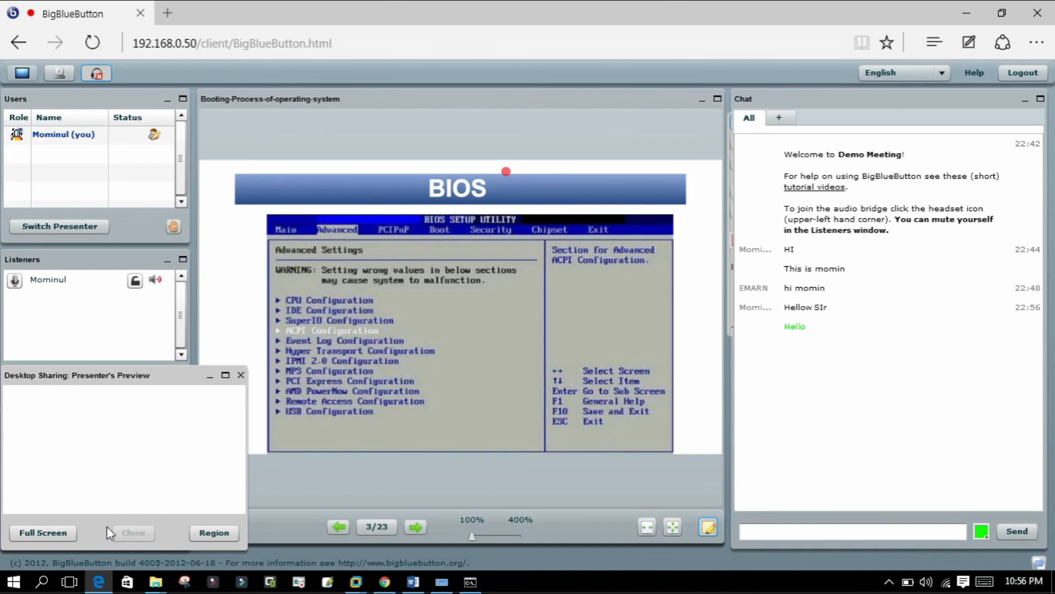
click(31, 533)
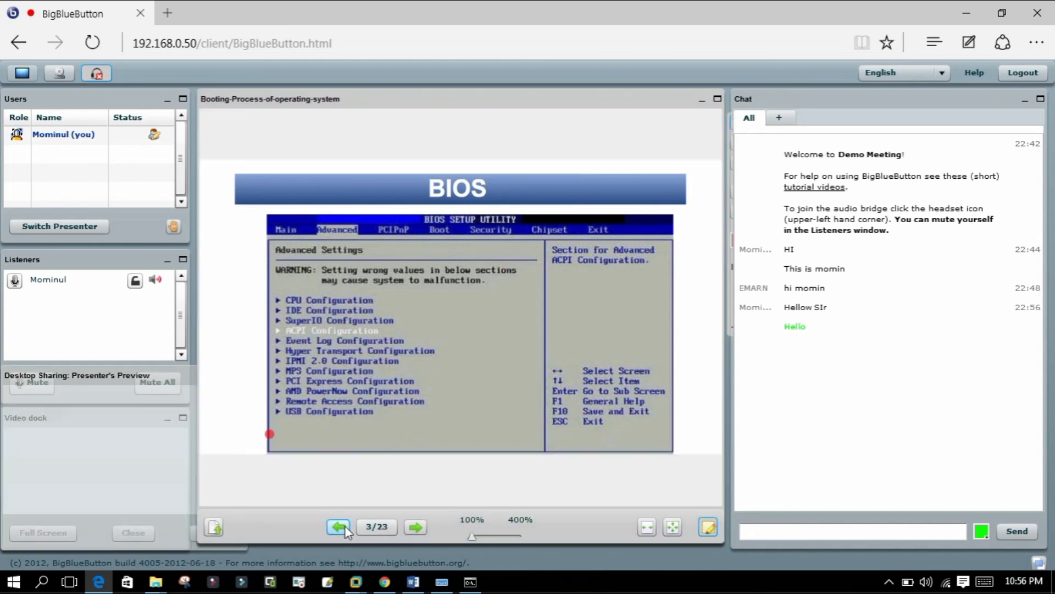
click(338, 526)
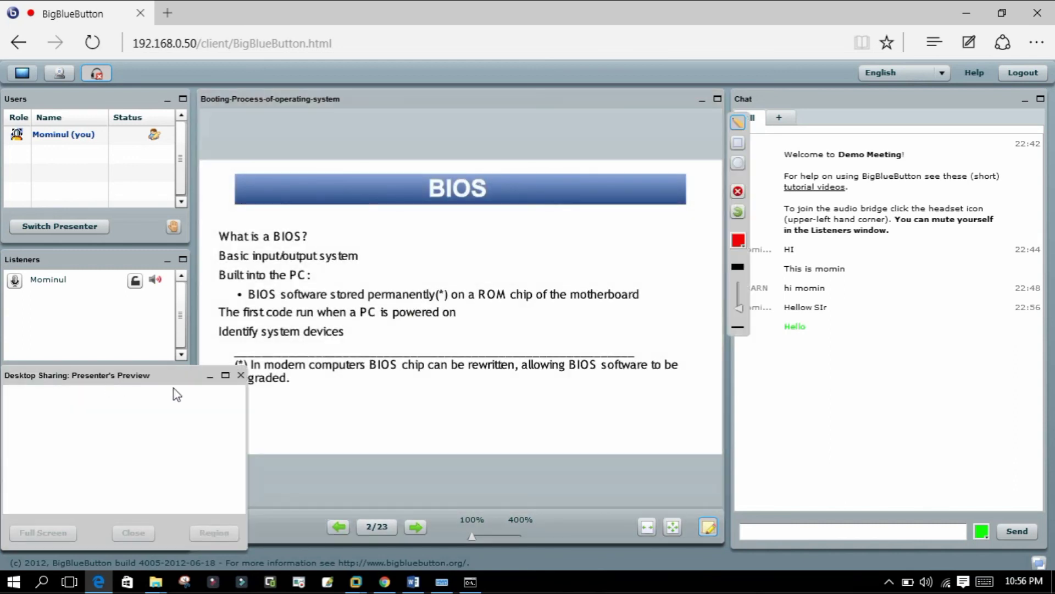
click(240, 376)
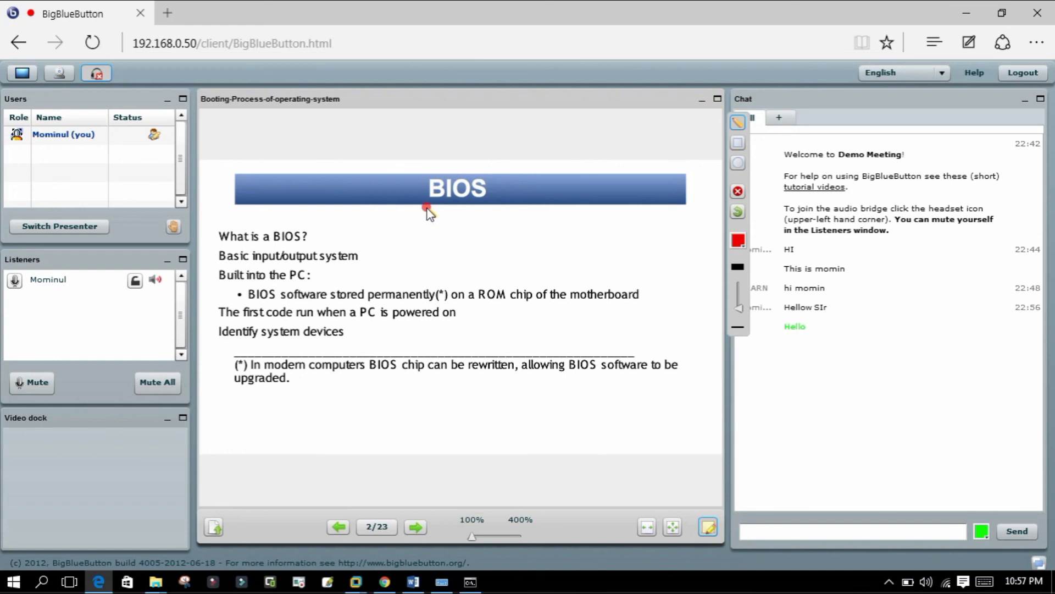
- Switch to BigBlueButton.docx in Word, review the server setup commands, and return to the meeting
click(415, 584)
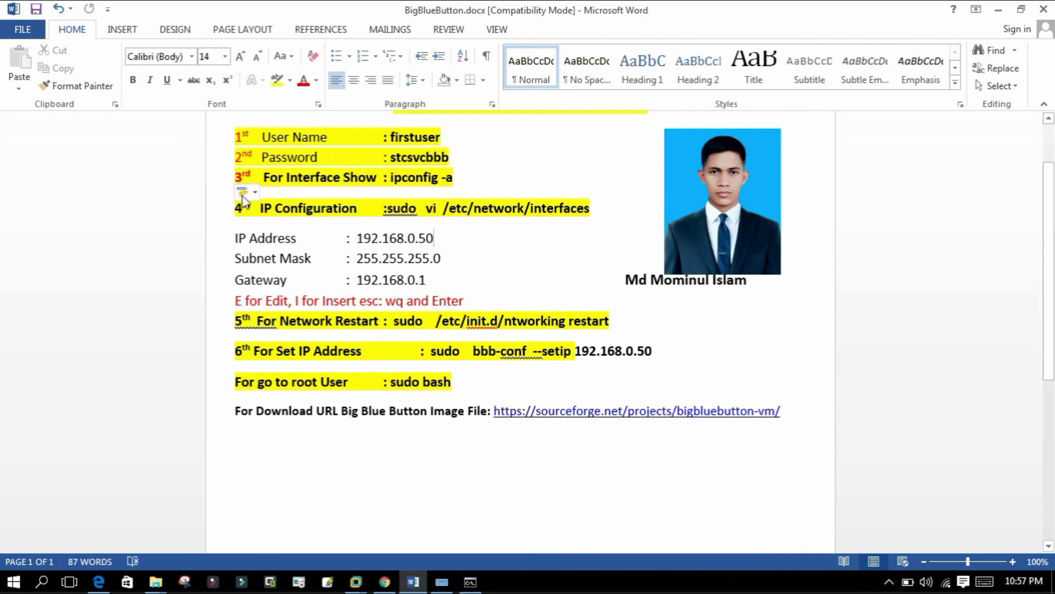
drag(247, 334, 247, 346)
click(998, 9)
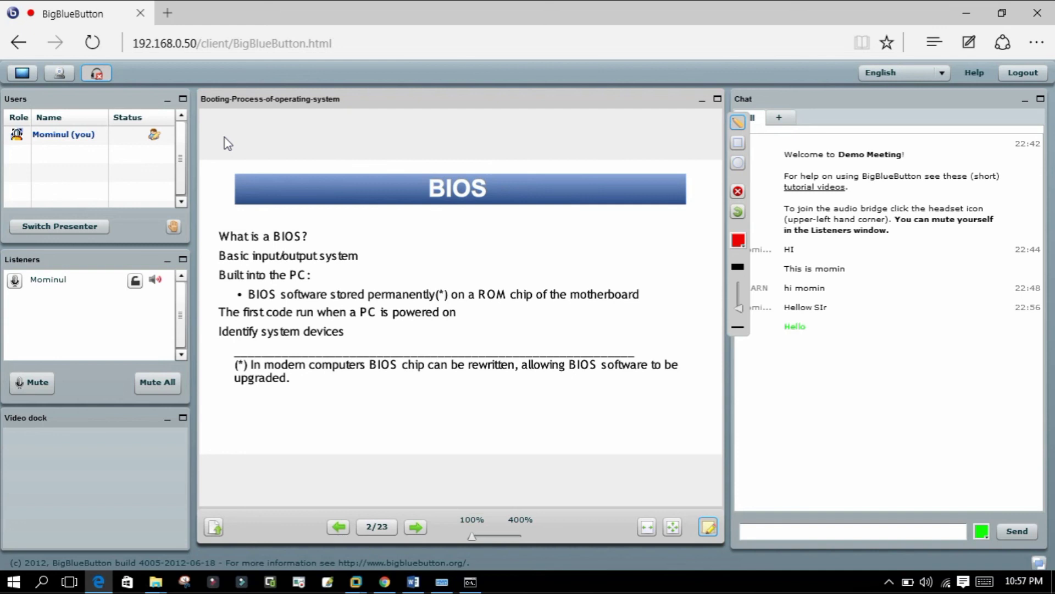
- Upload the PNG image from the Desktop's BigBlueButton folder as the presentation and clear the whiteboard drawing over it
click(213, 527)
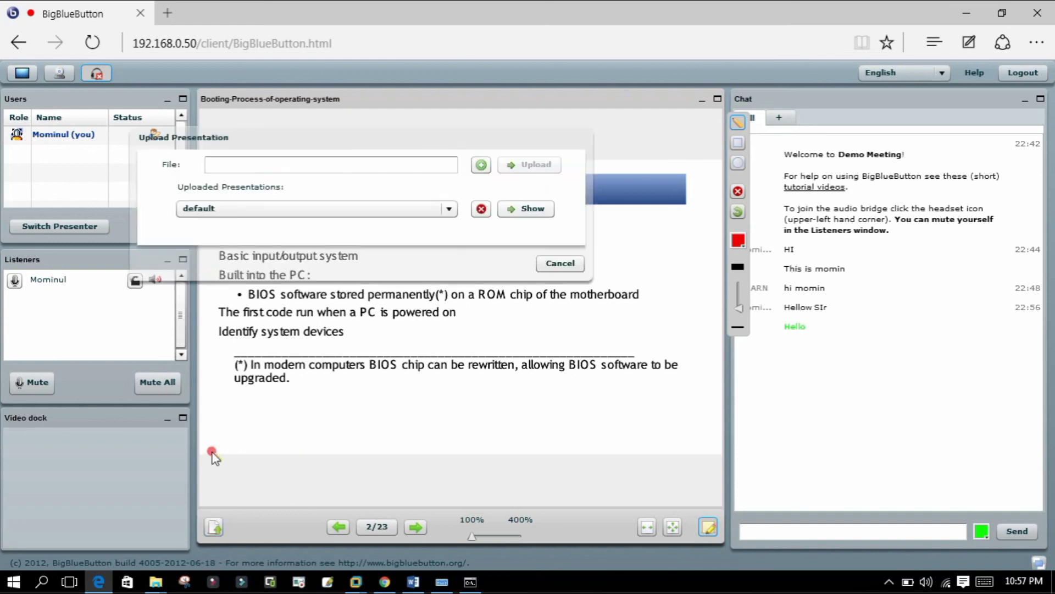
click(481, 165)
double_click(216, 176)
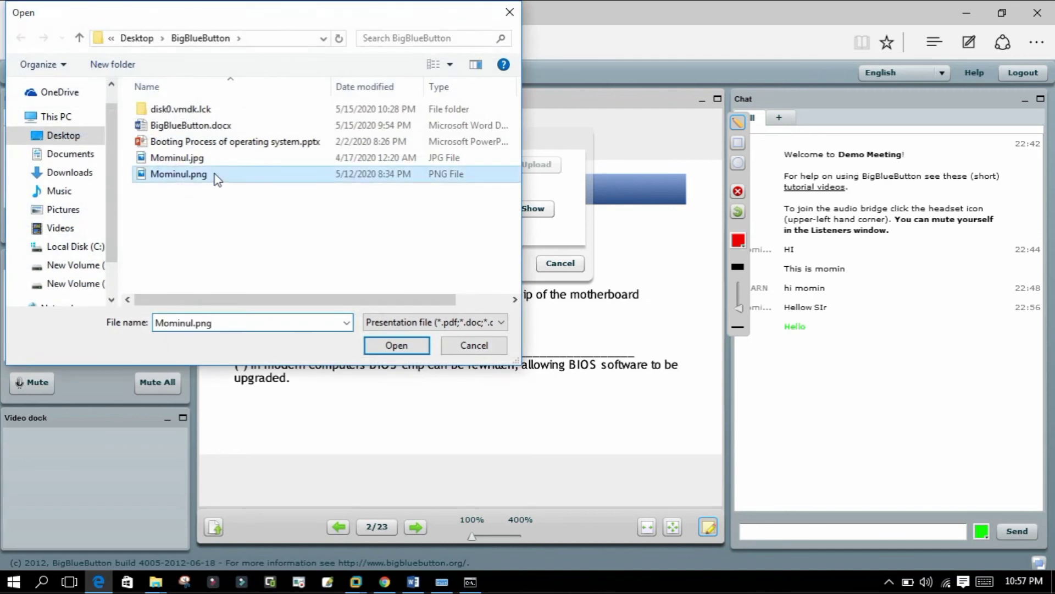
click(527, 165)
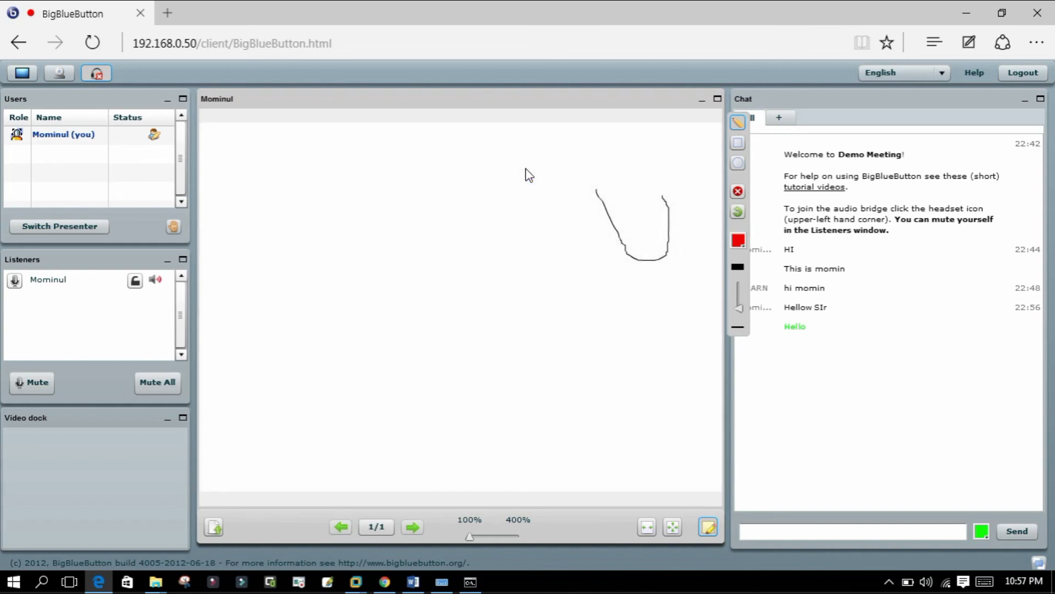
click(738, 192)
- Try to upload the JPG image from the BigBlueButton folder as the presentation and dismiss the upload dialog
click(216, 524)
click(481, 165)
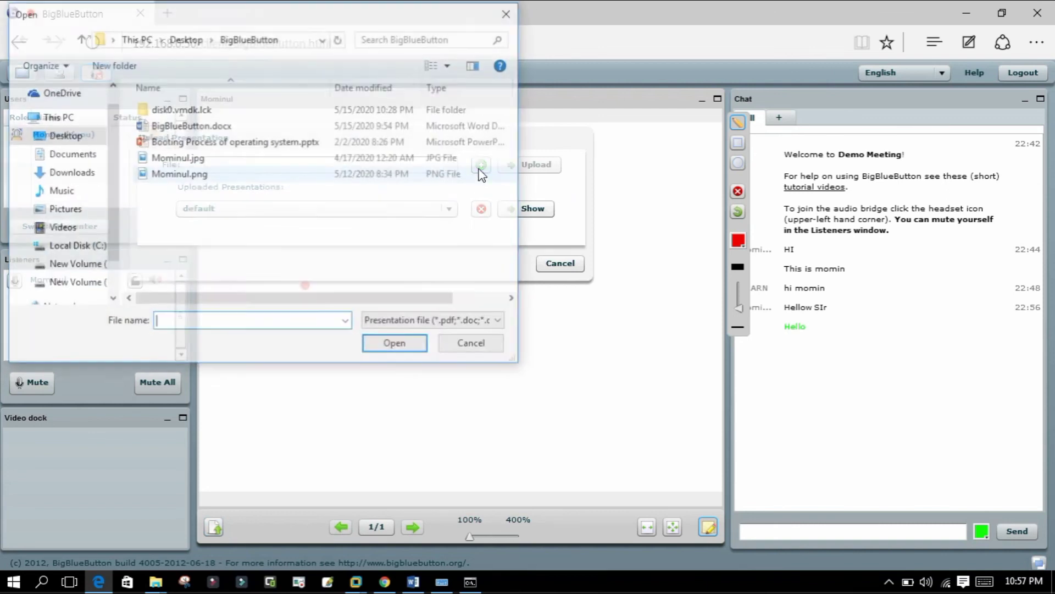
double_click(219, 160)
click(541, 166)
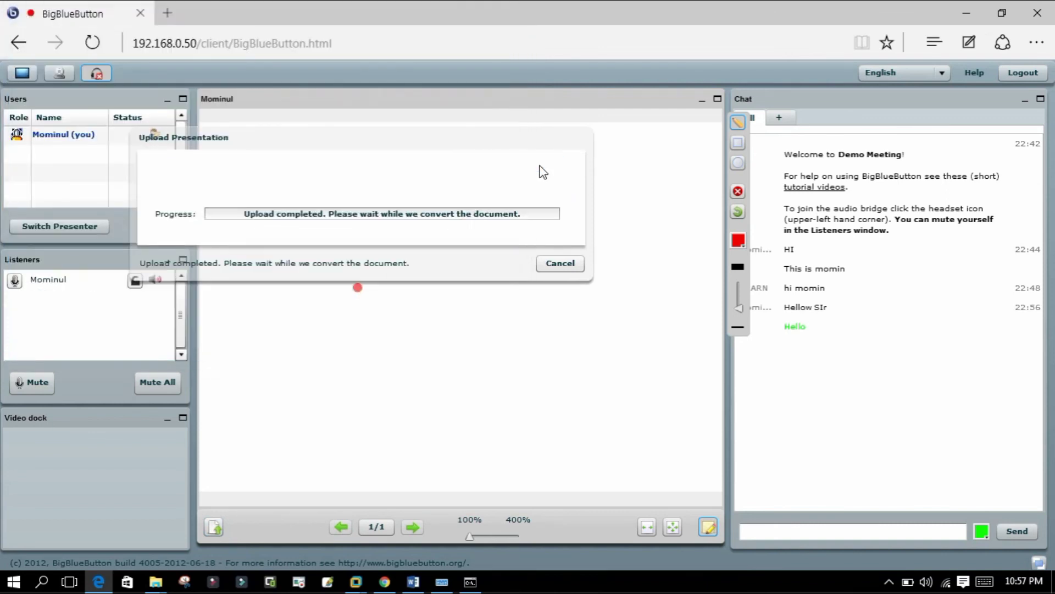
click(562, 266)
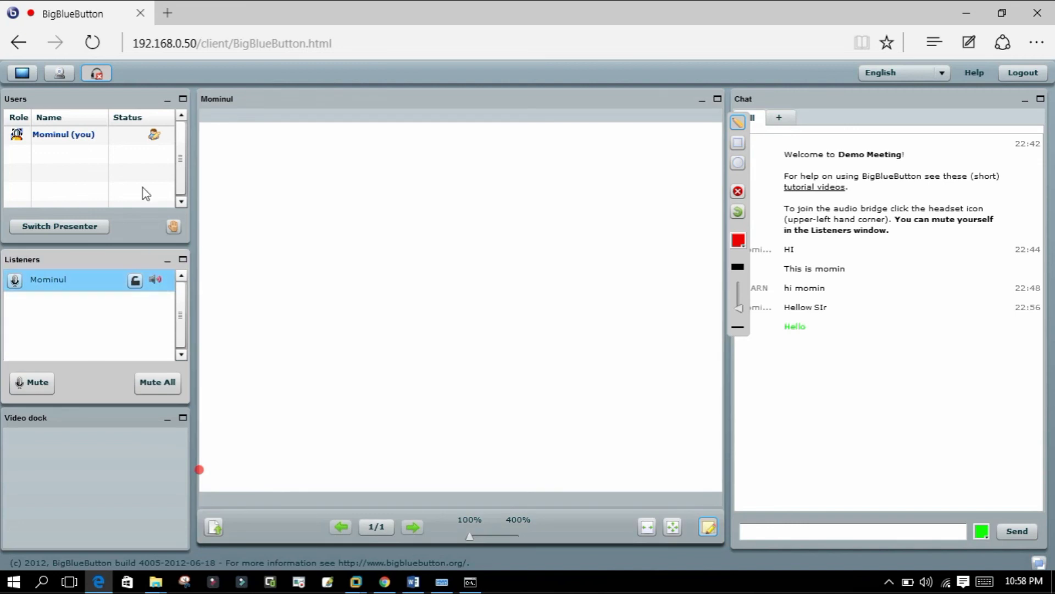
- Select the presenter's entry in the meeting's user list and minimize the browser to the desktop
click(154, 138)
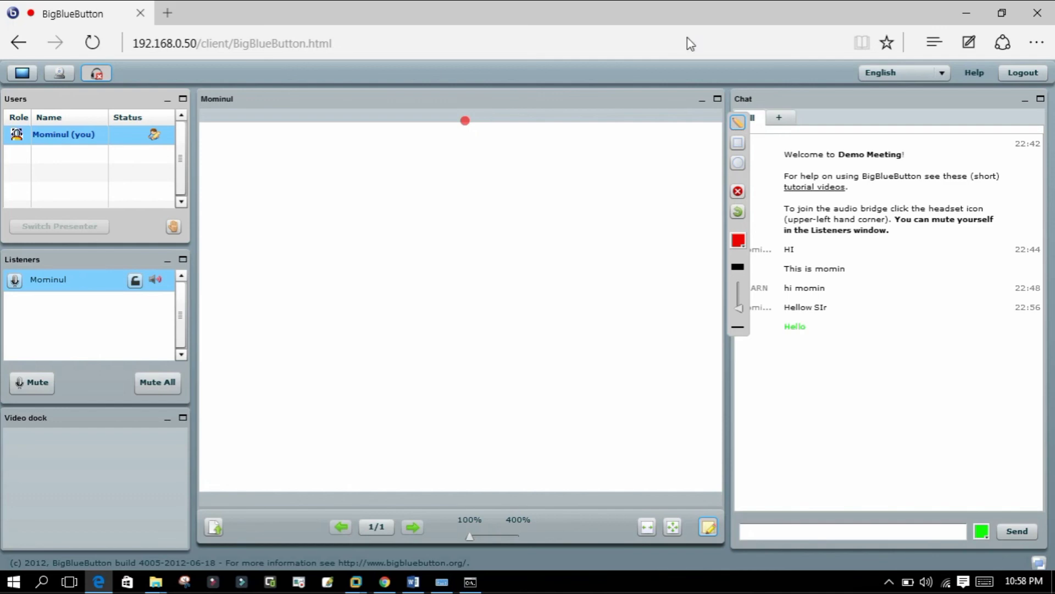
click(965, 7)
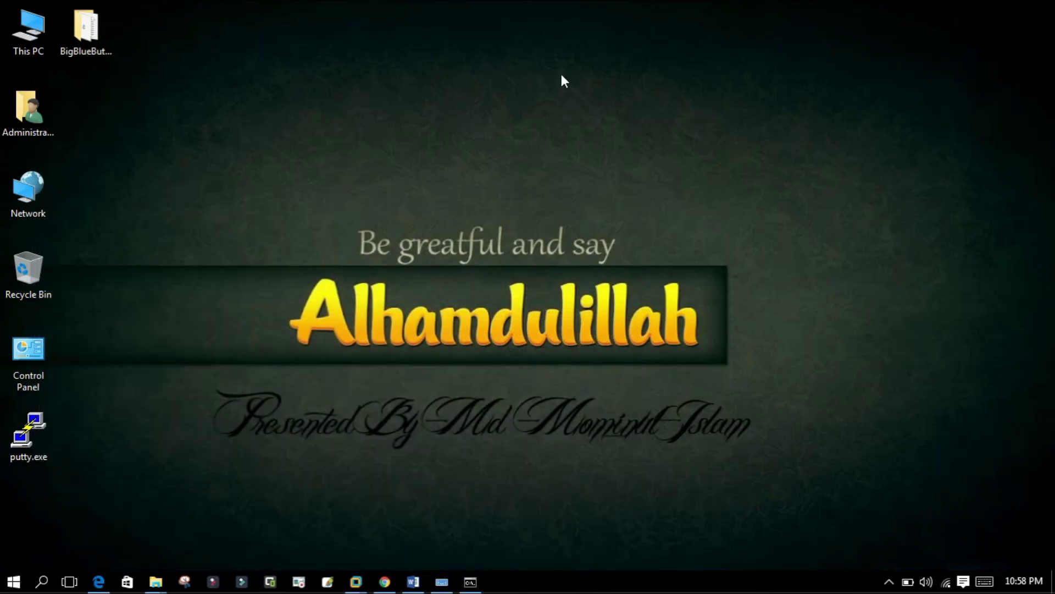